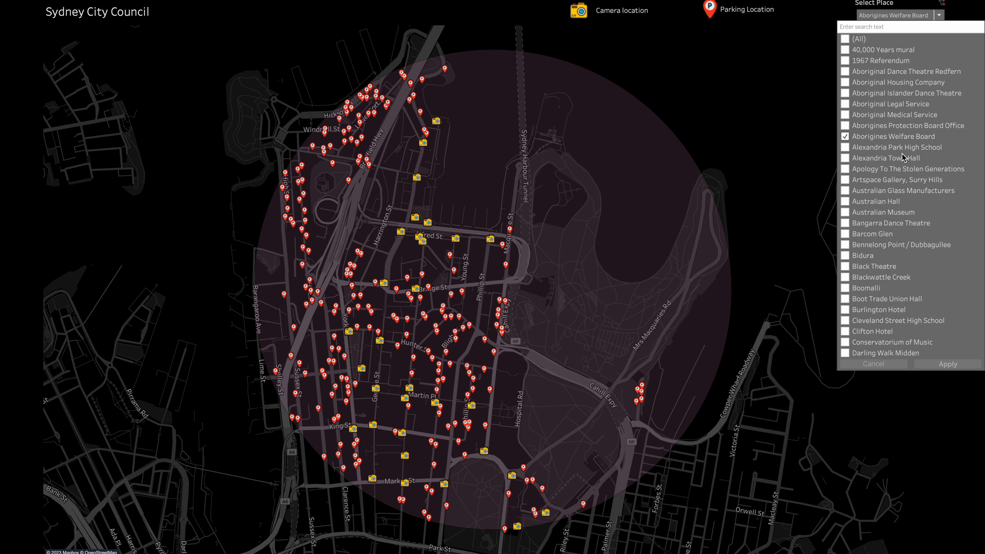
- Switch to the City of Sydney open data page in the browser and open the datasets tagged asset amenity
left_click(797, 92)
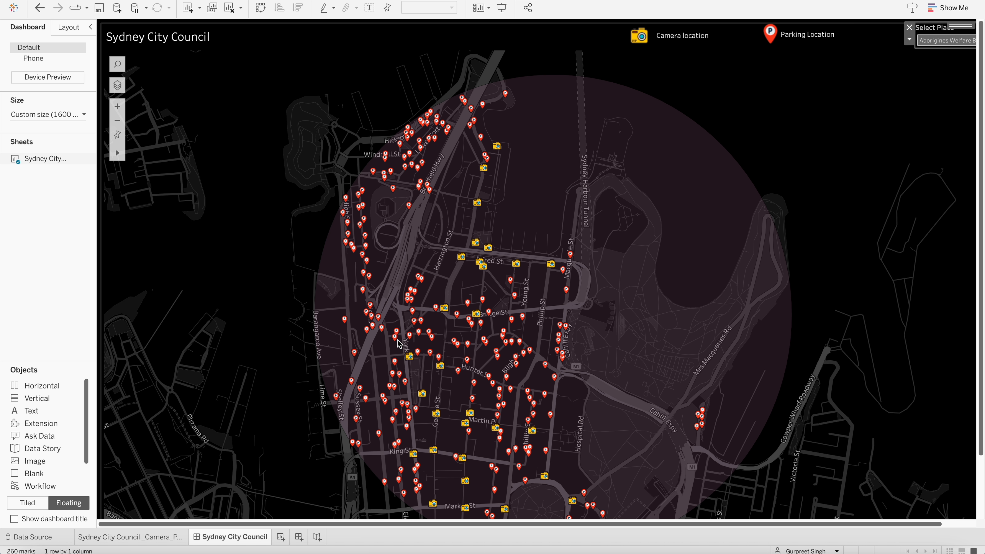
left_click(93, 553)
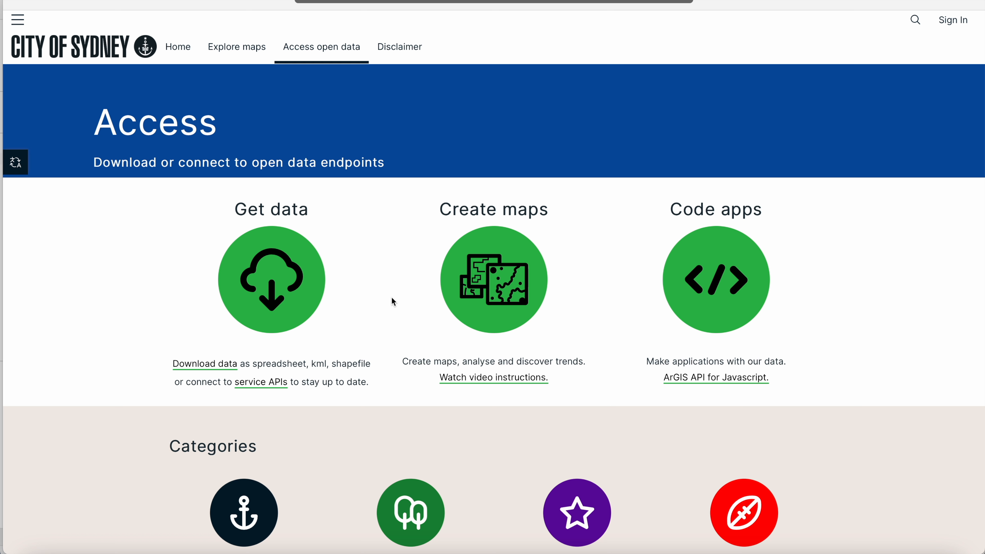
scroll(392, 299, "down", 7)
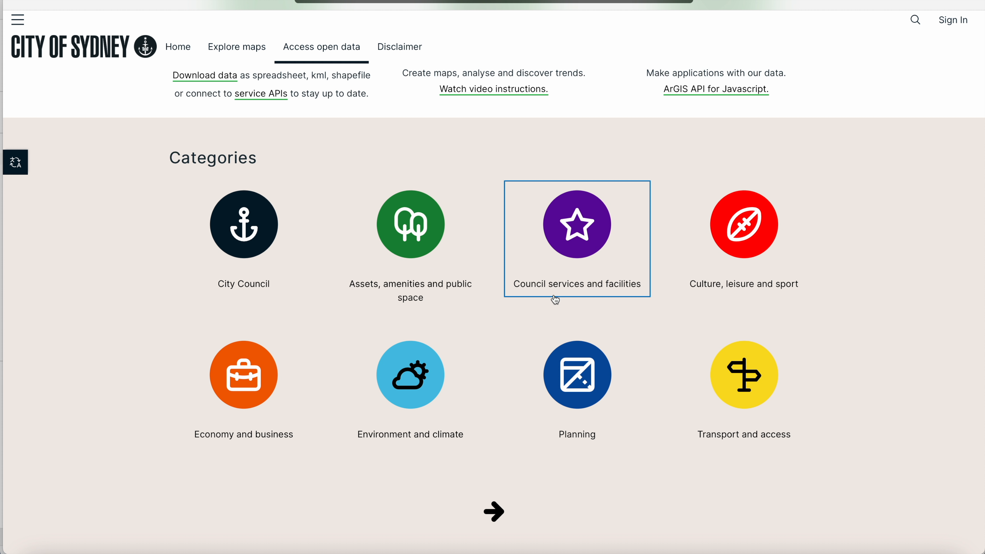
scroll(555, 299, "up", 7)
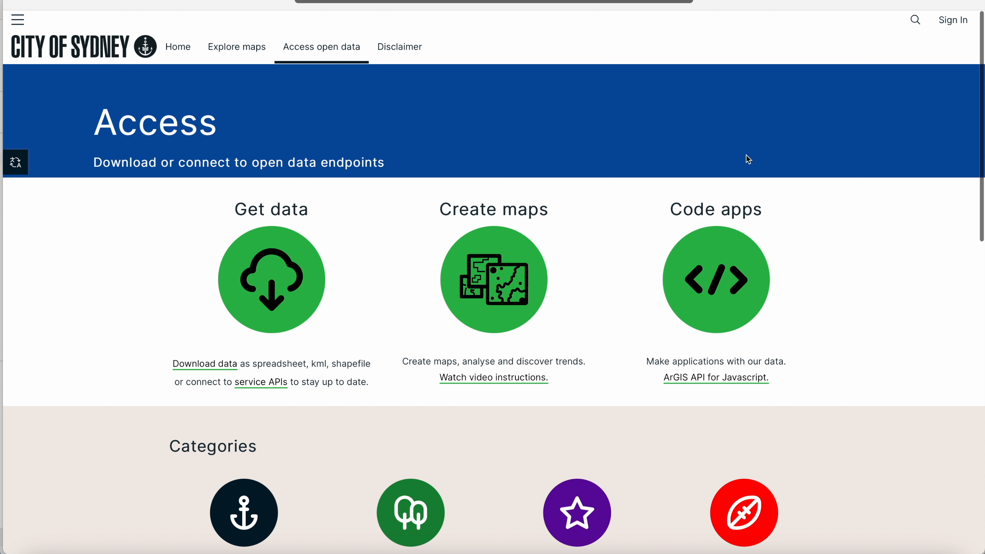
left_click(283, 283)
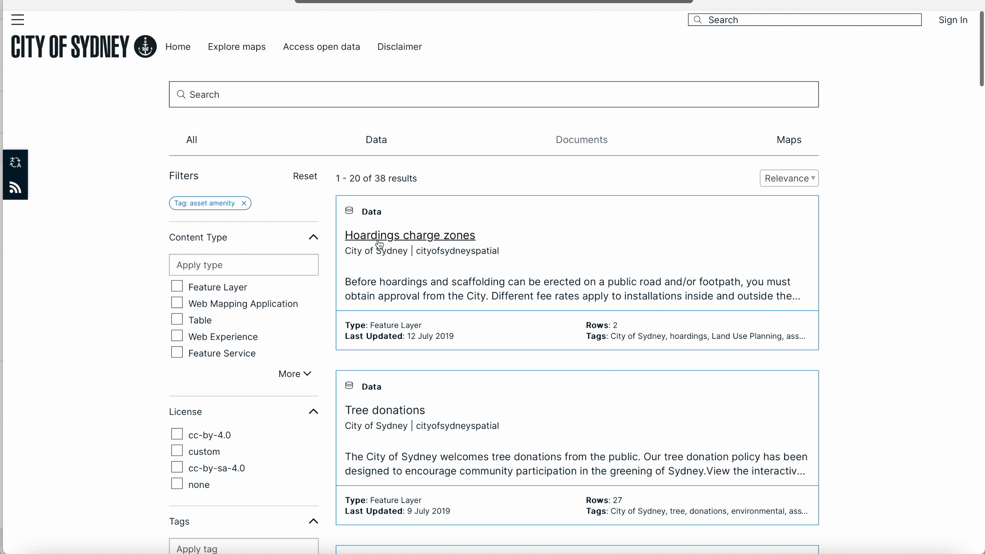
- Search the data hub for "tree" and look through the matching datasets and apps
left_click(787, 20)
type("tree")
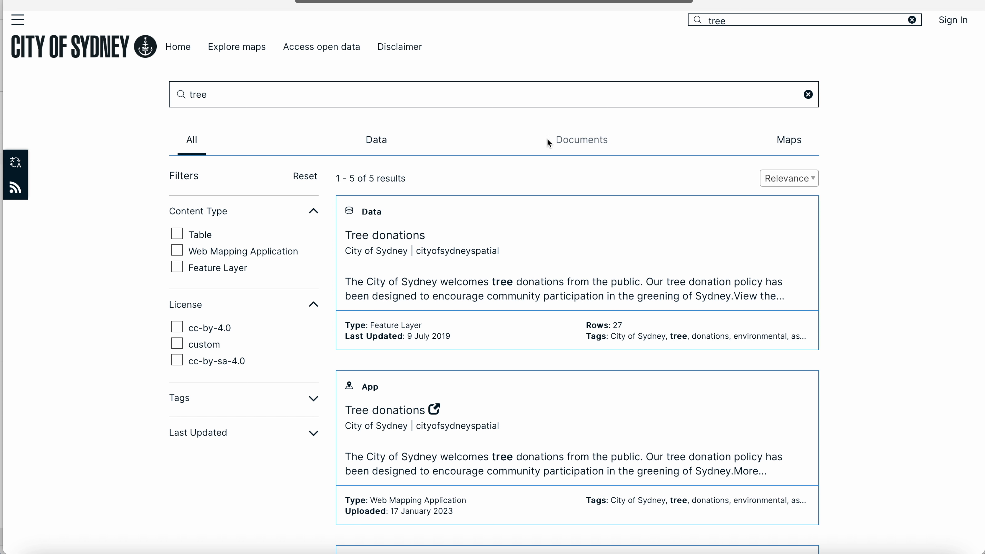
scroll(457, 342, "down", 3)
scroll(455, 336, "down", 3)
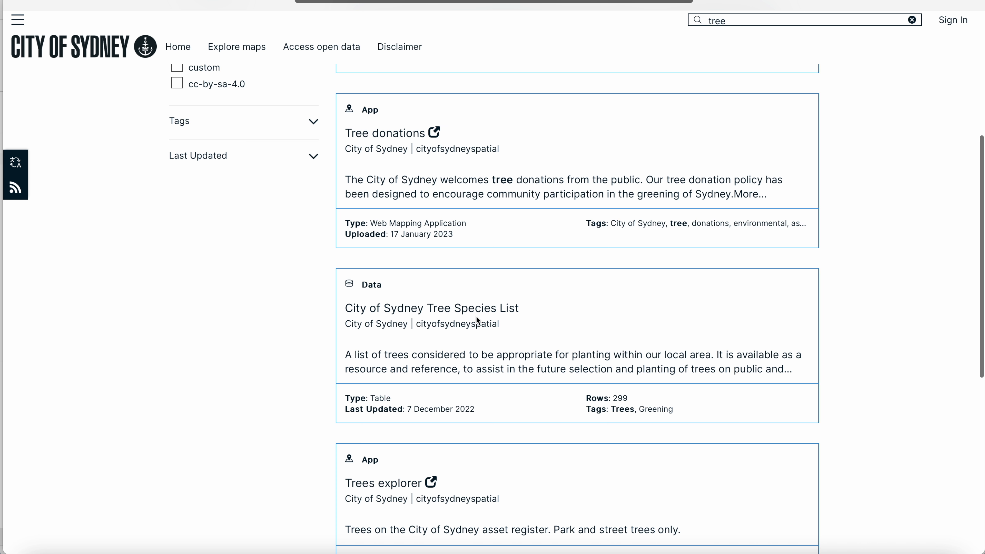
scroll(476, 320, "up", 2)
scroll(476, 319, "up", 5)
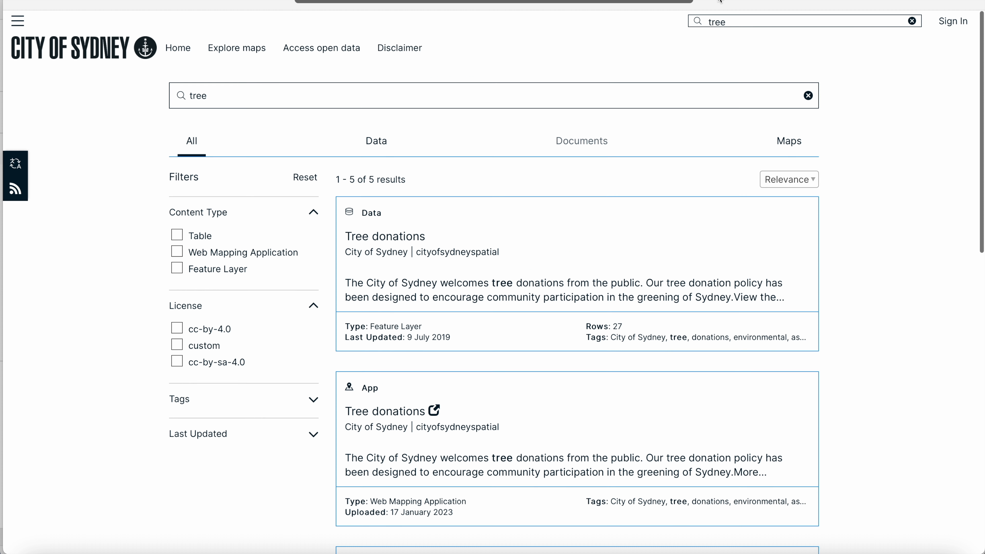
- Search the data hub for "parking" instead
double_click(717, 20)
type("parking")
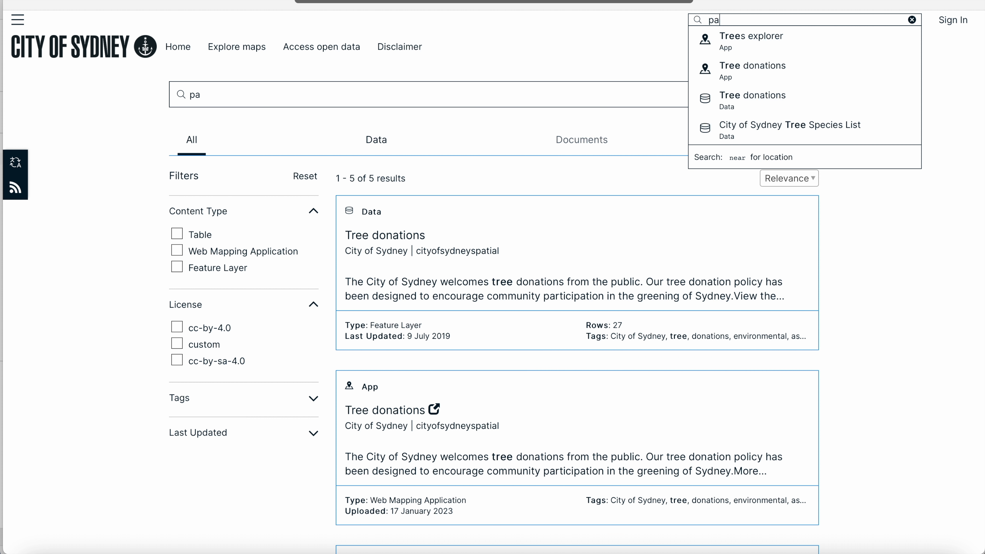
key("Return")
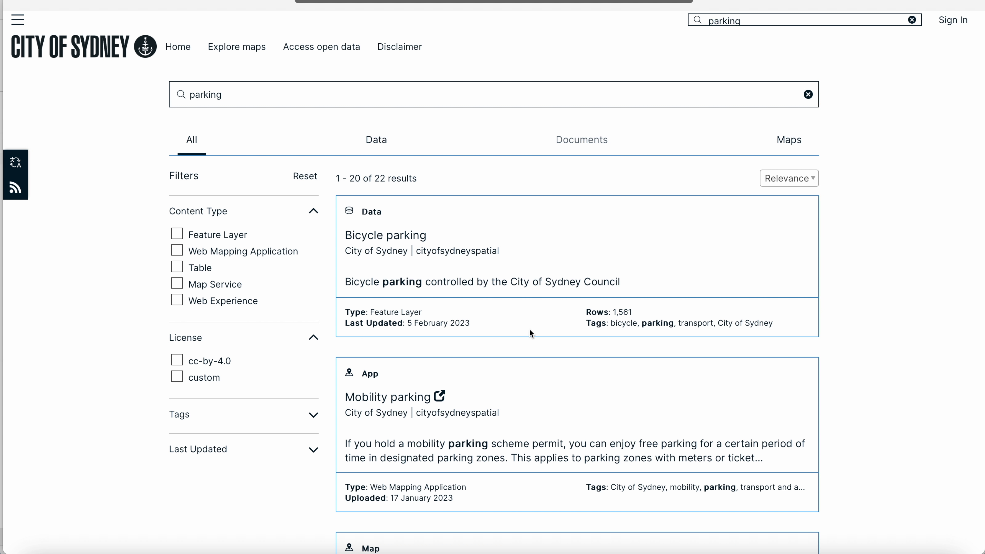
- Open the Parking Meter Status dataset from the search results and display its download options
scroll(530, 330, "down", 4)
scroll(530, 333, "down", 5)
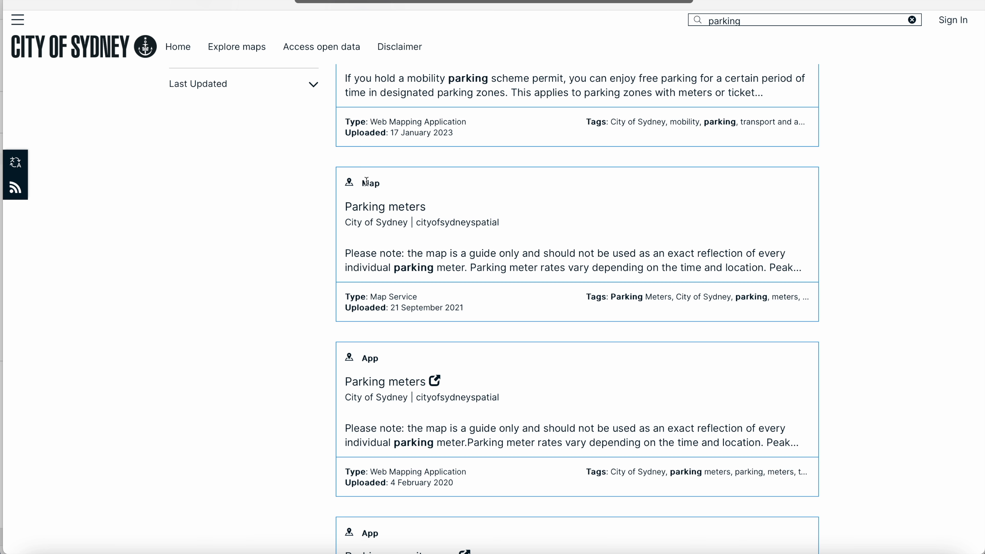
scroll(442, 270, "down", 10)
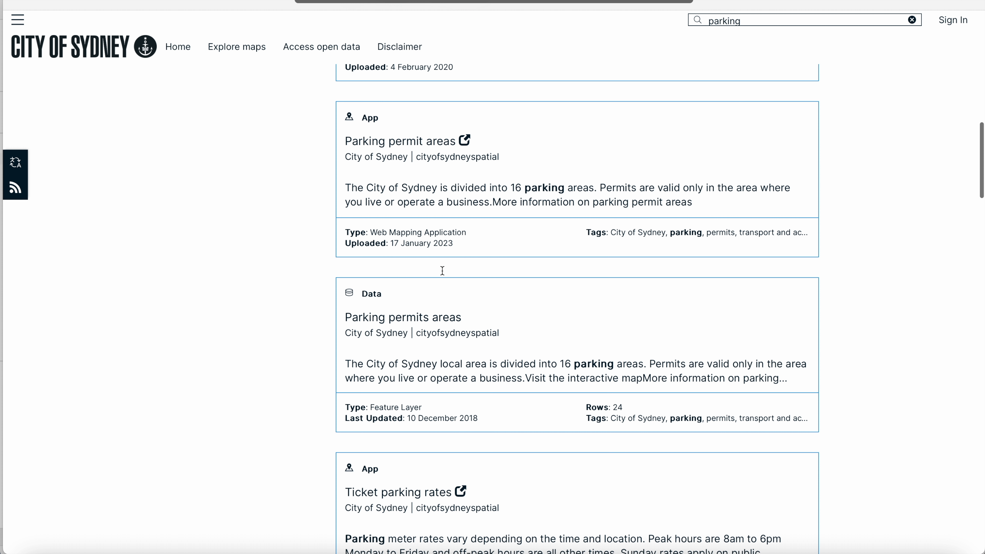
scroll(384, 324, "down", 1)
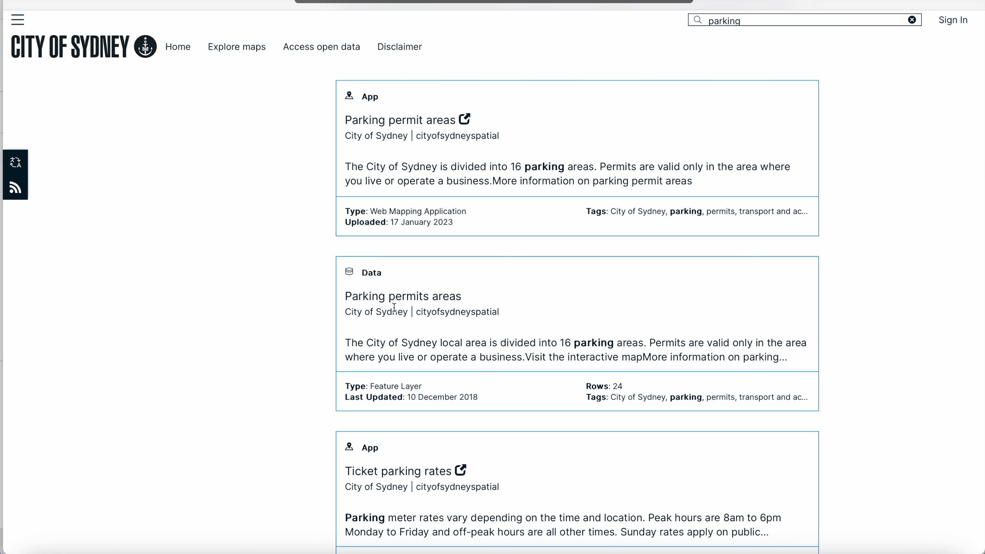
scroll(471, 307, "down", 7)
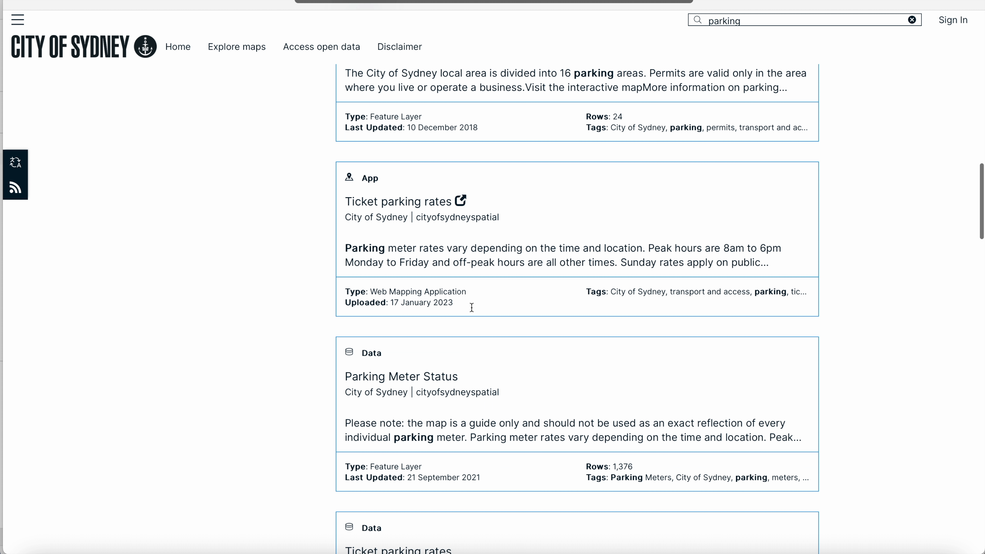
scroll(471, 307, "down", 1)
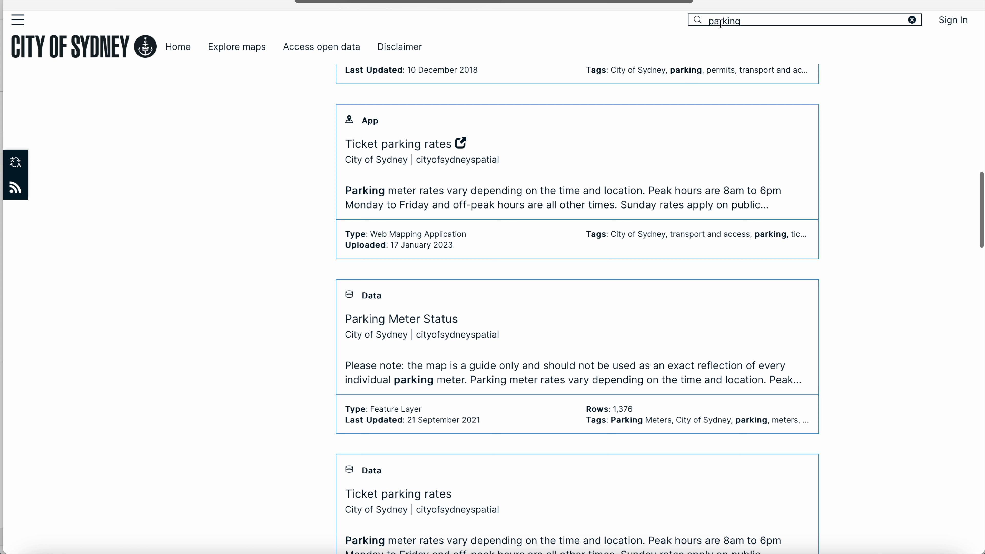
left_click(404, 324)
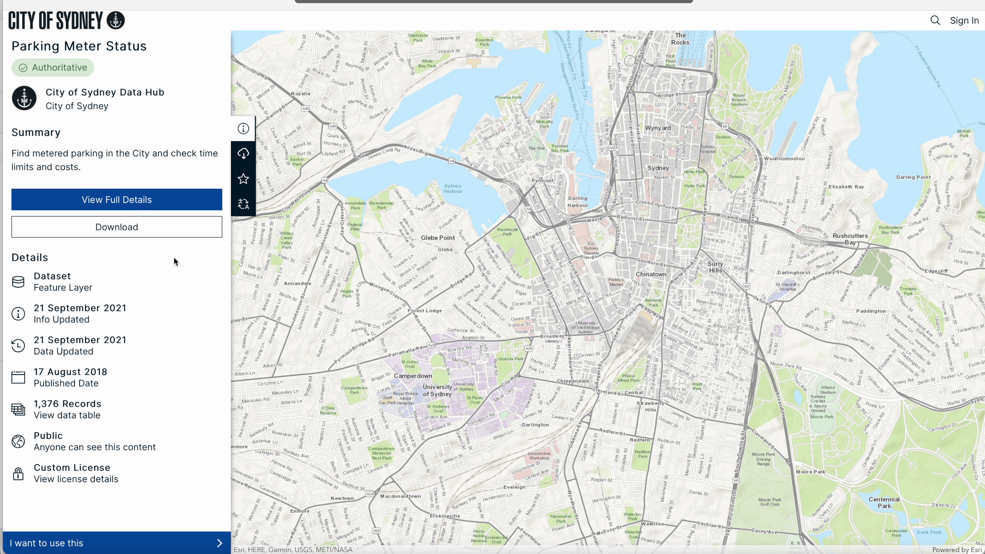
left_click(117, 230)
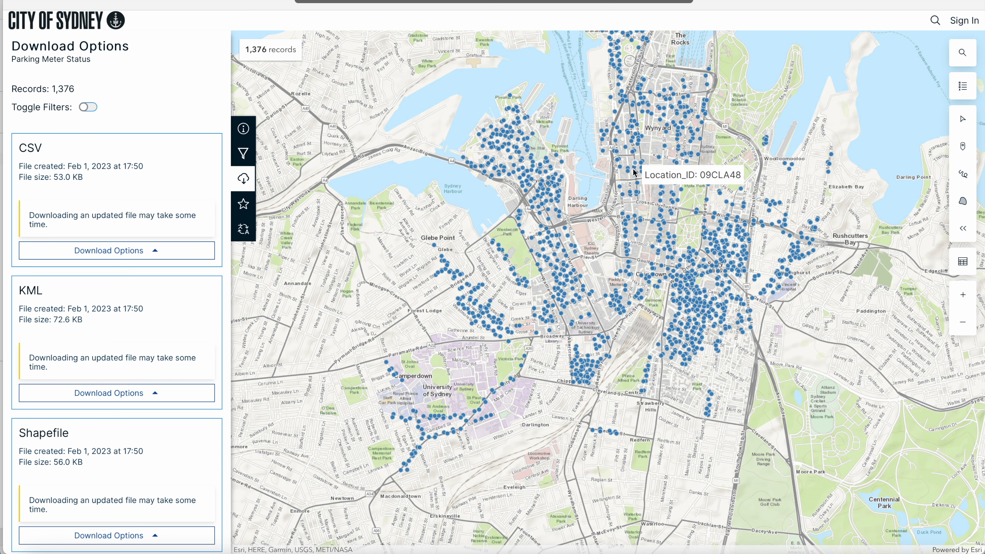
mouse_move(631, 190)
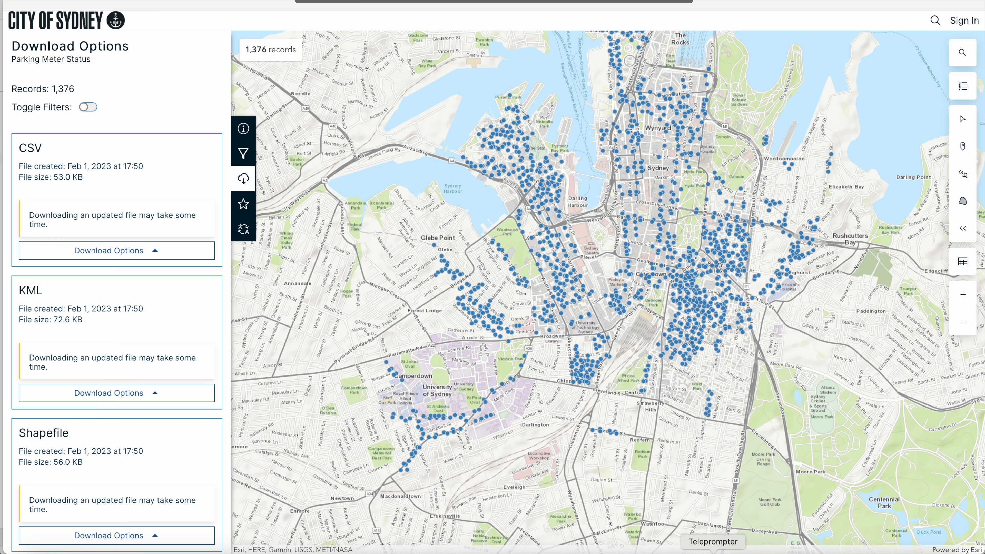
- Switch to the empty Tableau workbook and connect it to the text file Parking_meters.csv in the Downloads folder
left_click(769, 553)
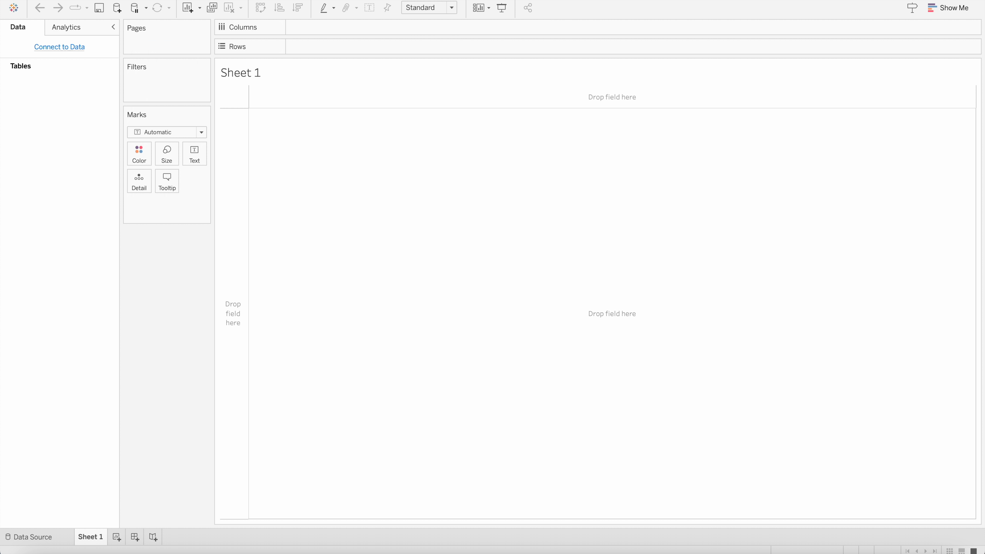
left_click(60, 47)
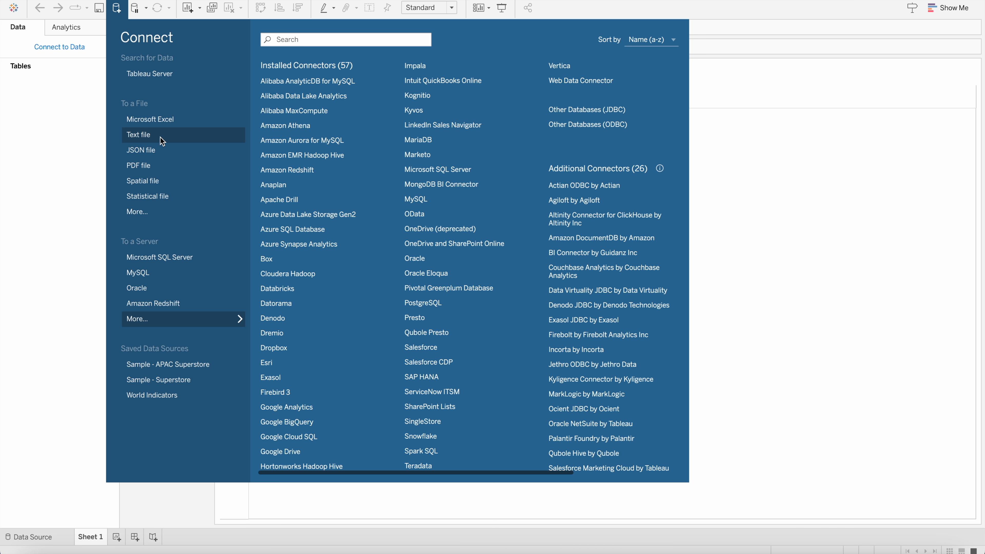
left_click(160, 136)
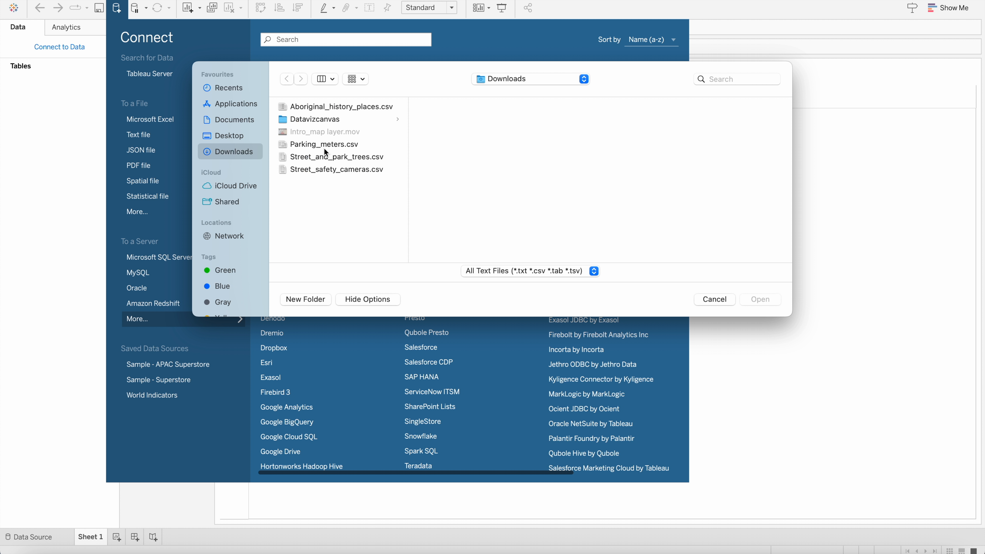
left_click(332, 147)
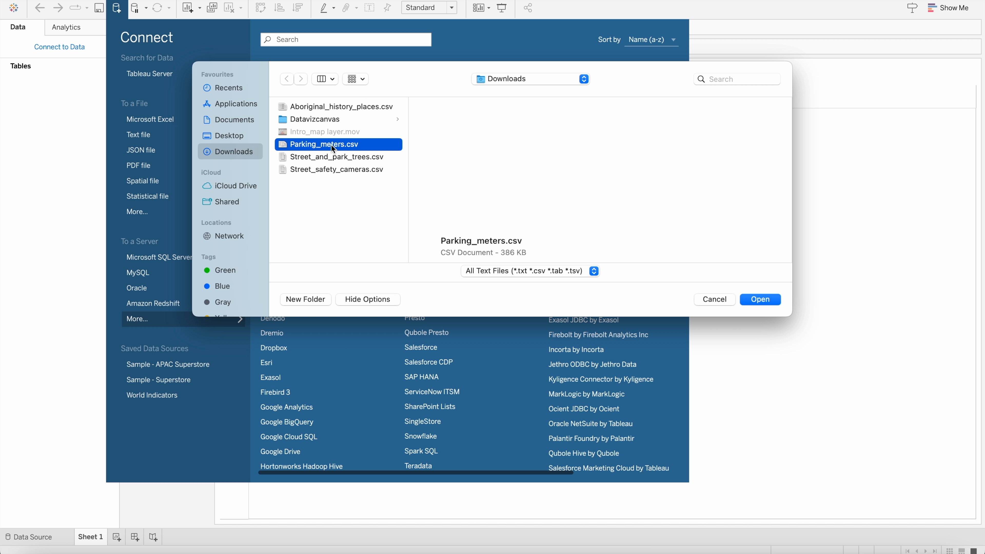
left_click(335, 170)
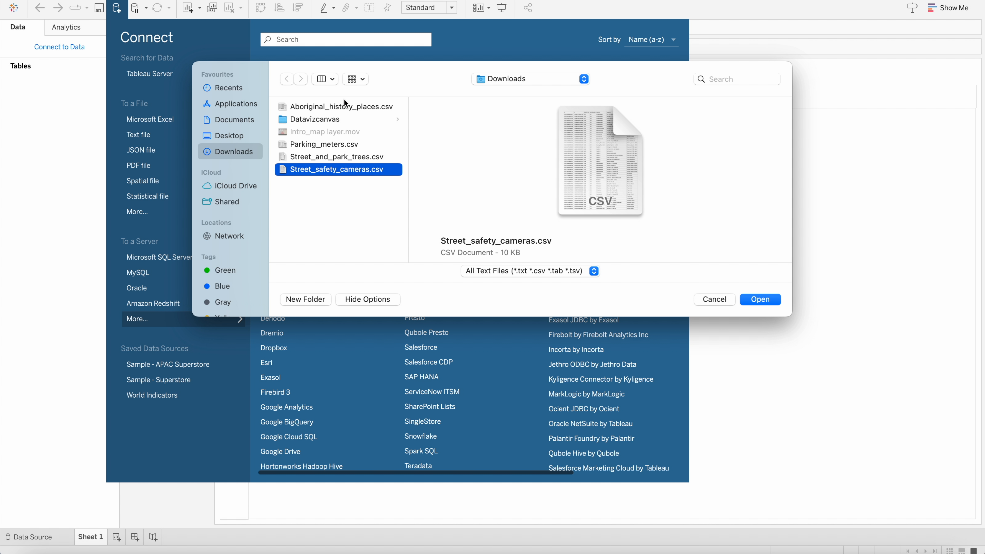
left_click(346, 111)
left_click(338, 144)
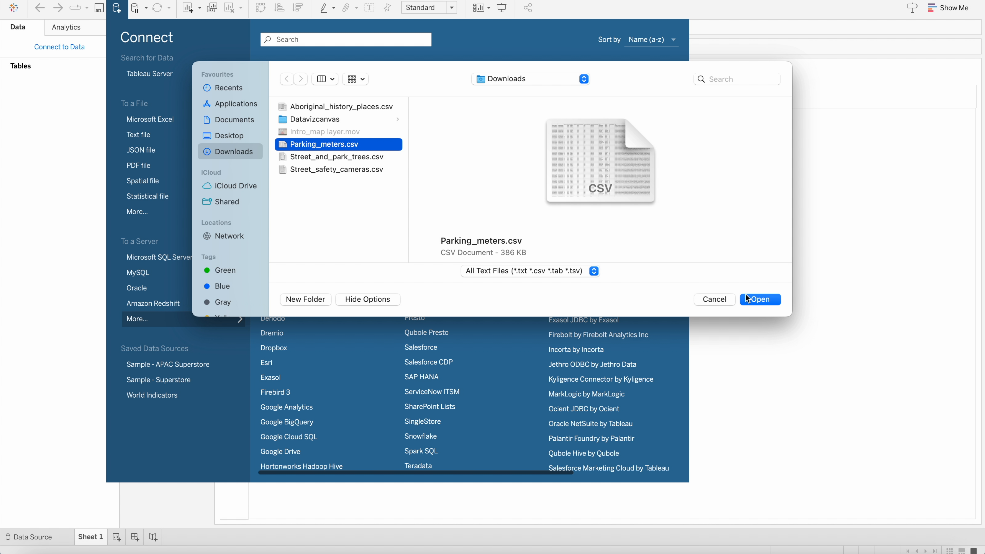
left_click(753, 300)
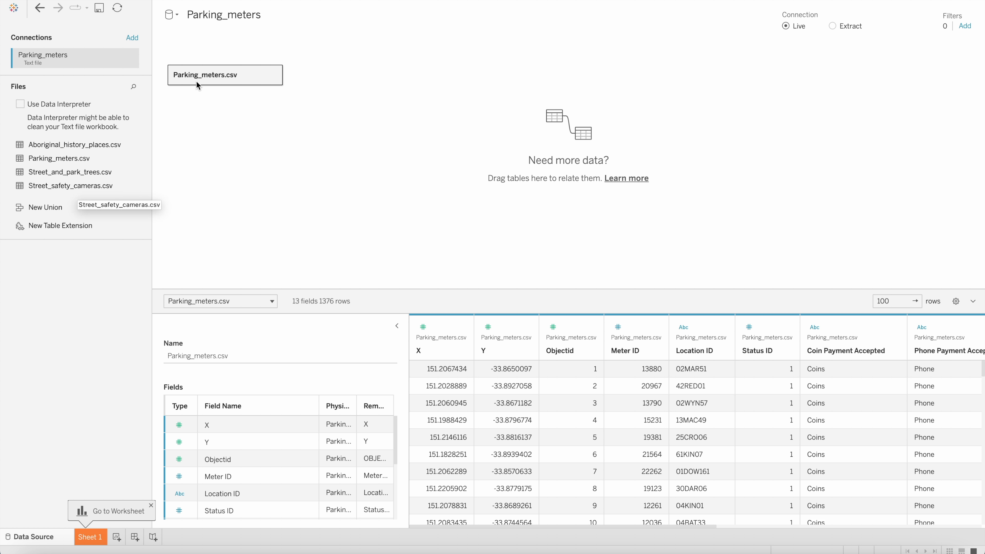
- Replace the Parking_meters.csv table in the data source with Aboriginal_history_places.csv on a Live connection, and open Sheet 1
left_click(274, 75)
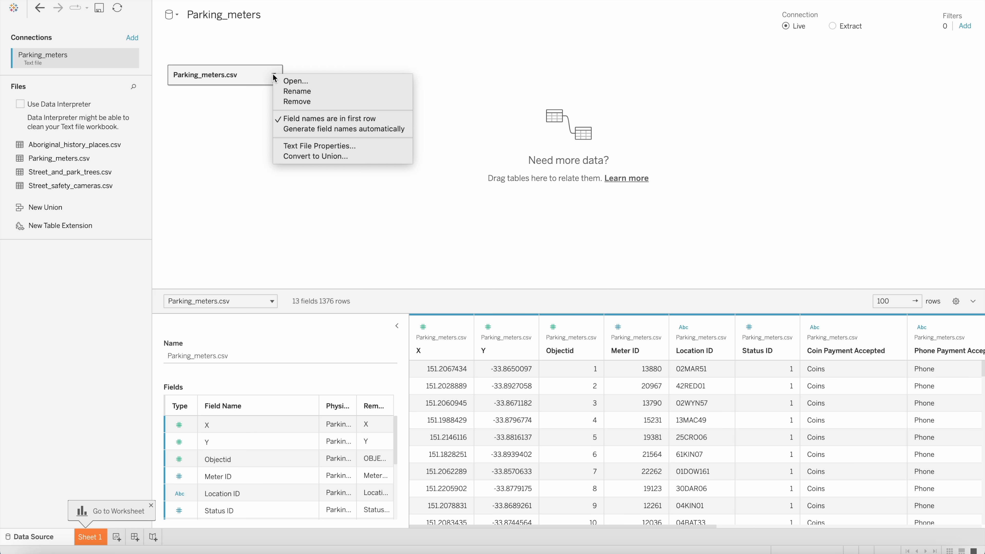
left_click(293, 101)
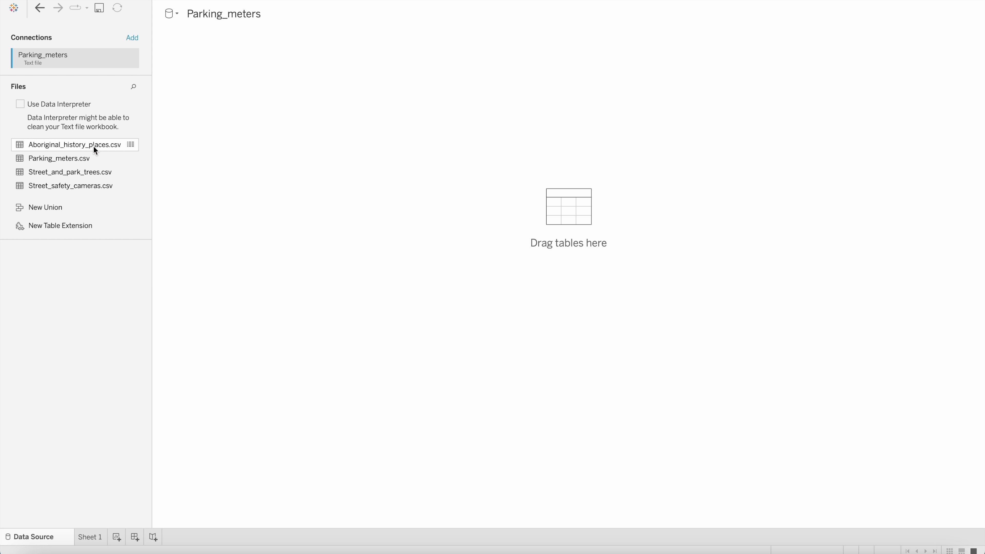
left_click_drag(85, 146, 252, 104)
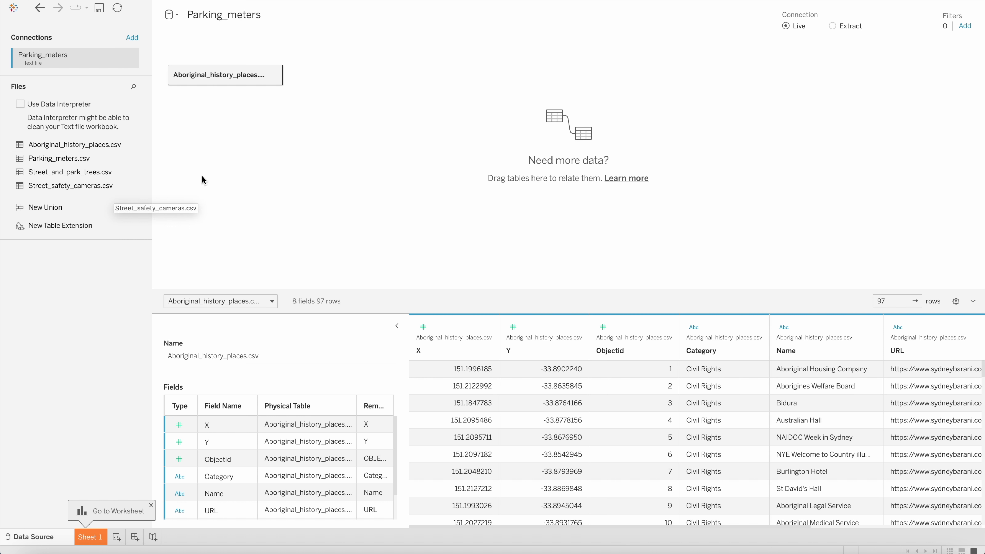
left_click(833, 26)
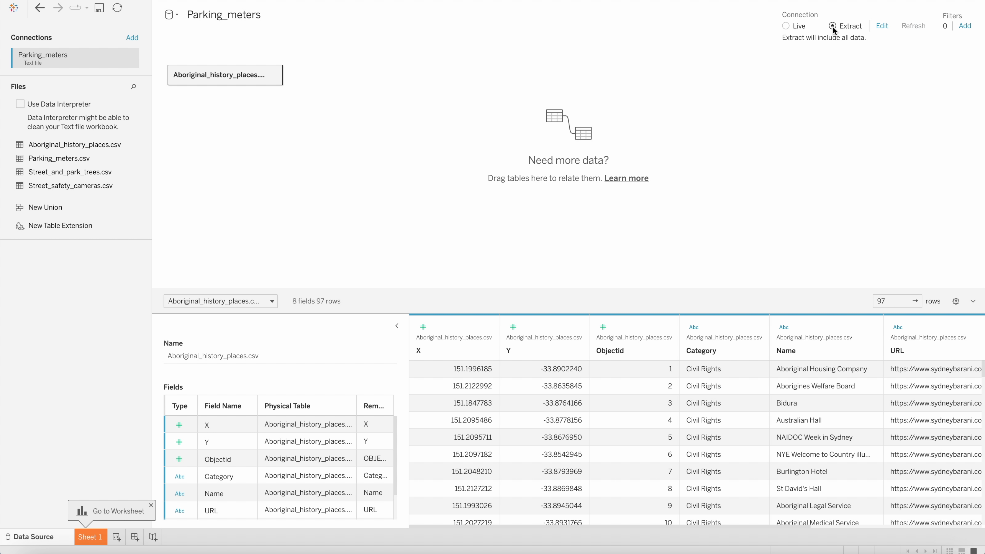
left_click(799, 25)
left_click(90, 536)
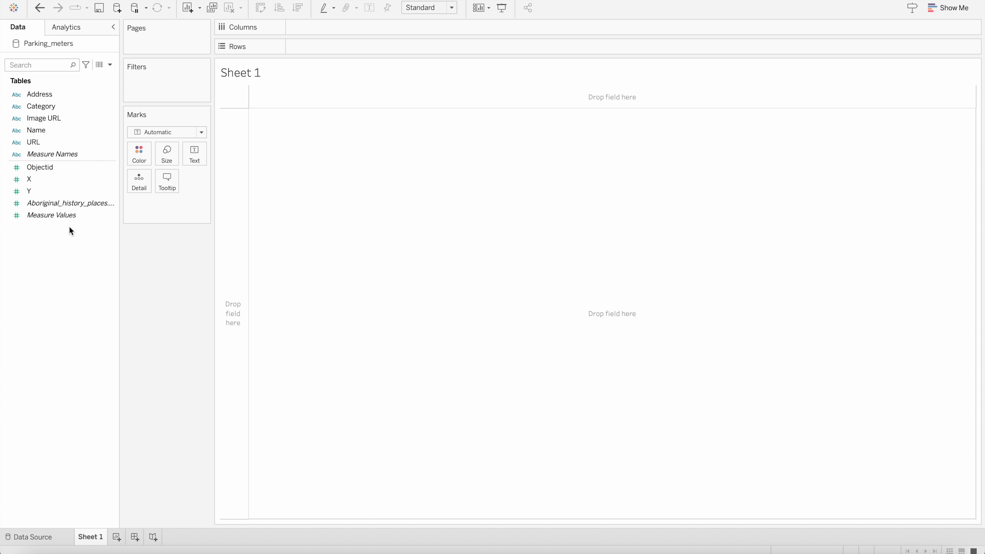
- Try plotting the X and Y fields as plain measures on Sheet 1, and clear the sheet
double_click(50, 180)
double_click(50, 191)
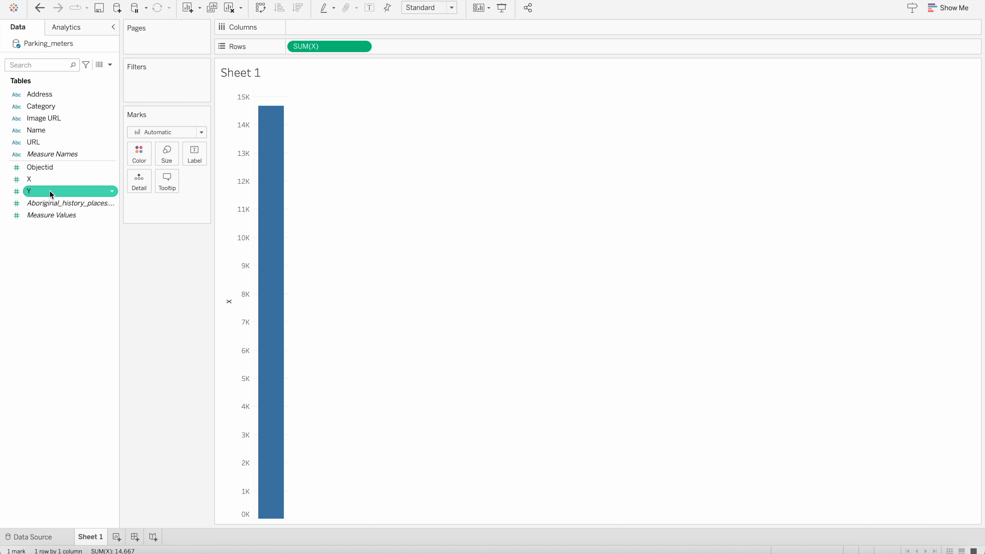
left_click(41, 180)
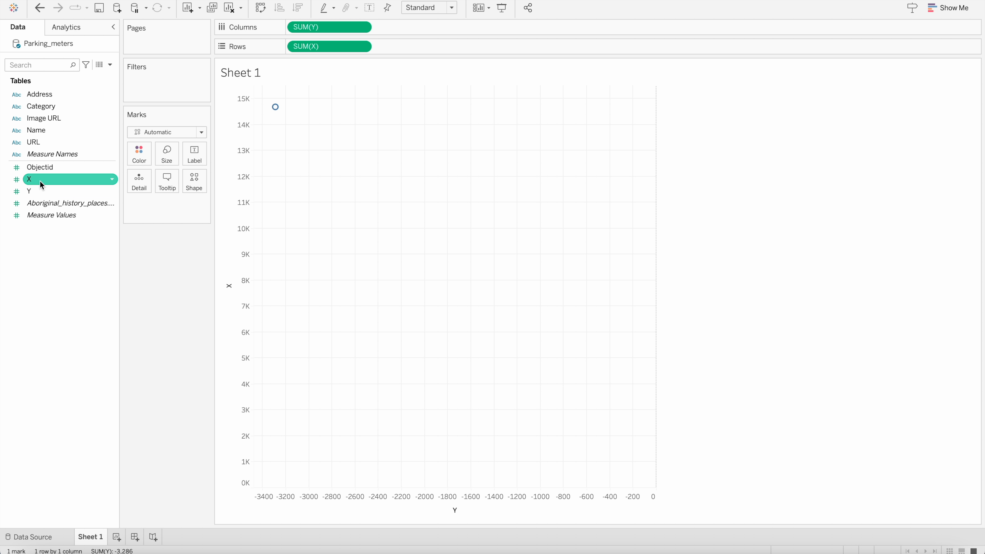
left_click(38, 188)
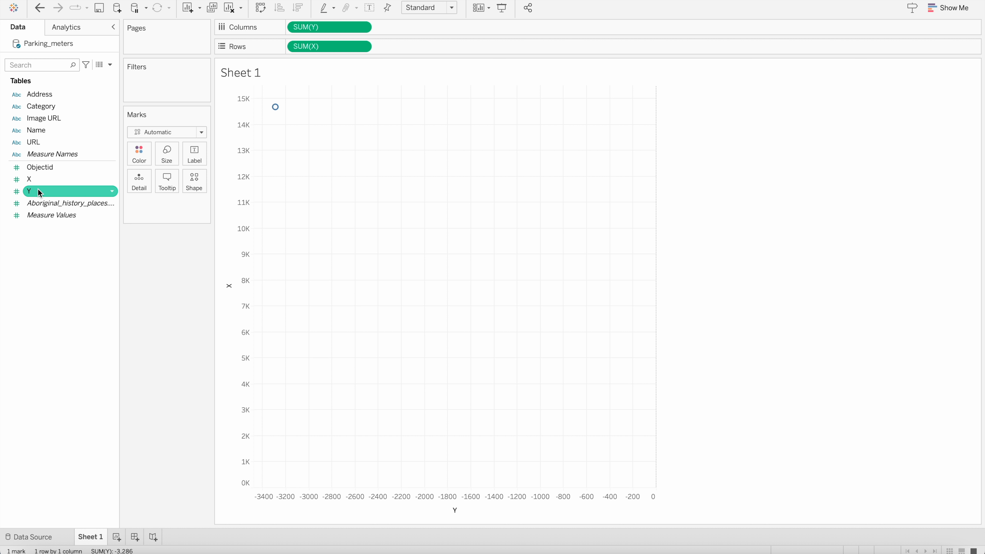
mouse_move(276, 109)
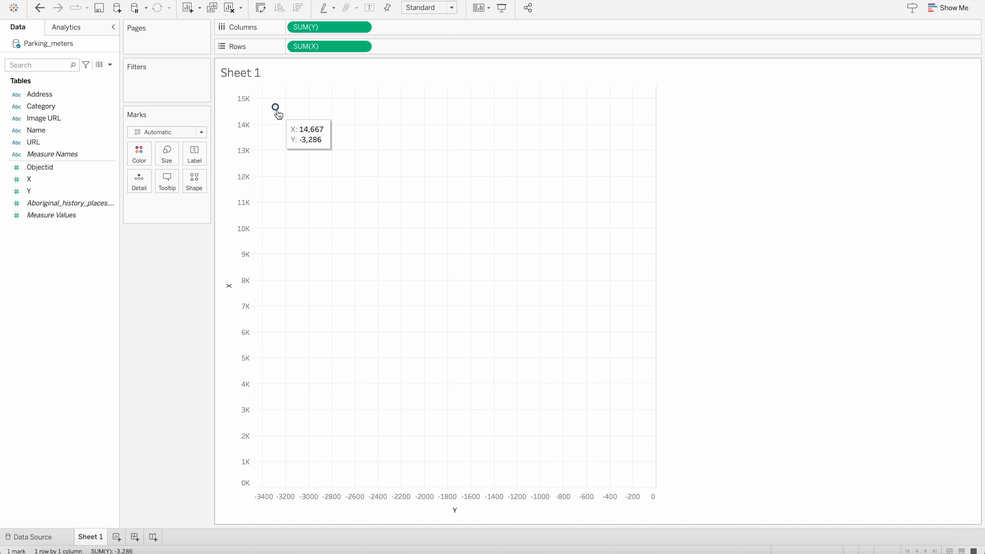
left_click(229, 9)
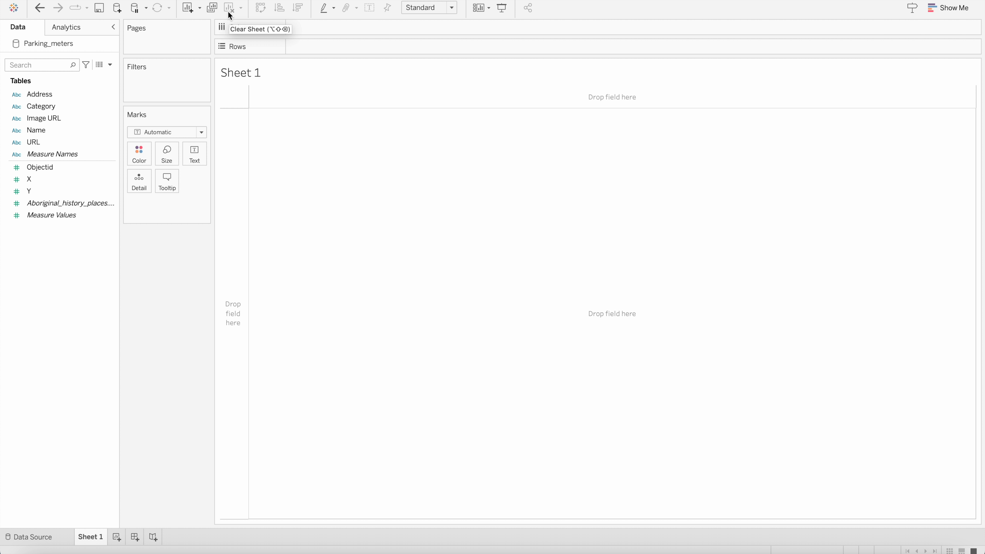
- Assign the Longitude geographic role to the X field and the Latitude geographic role to the Y field
left_click(16, 179)
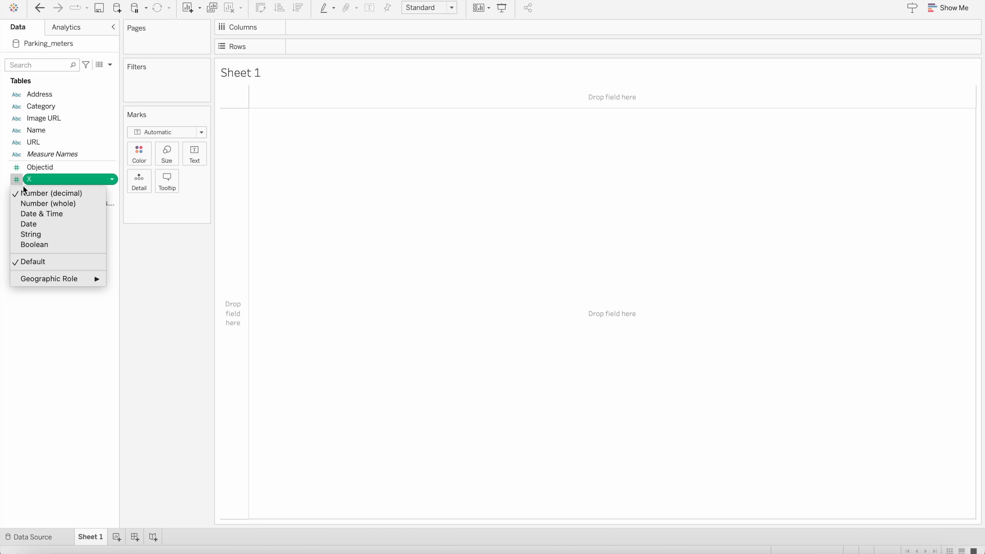
mouse_move(57, 284)
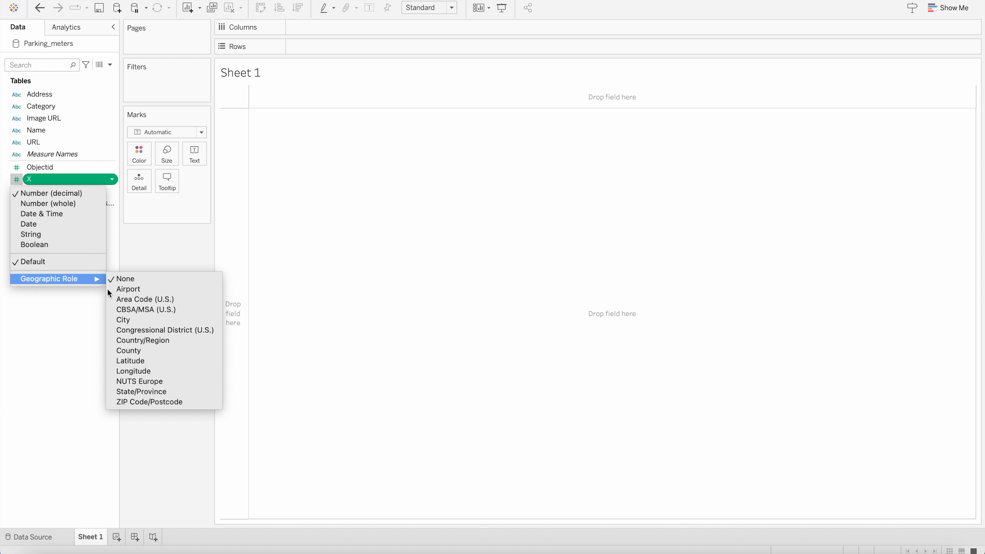
left_click(152, 372)
left_click(16, 192)
mouse_move(74, 291)
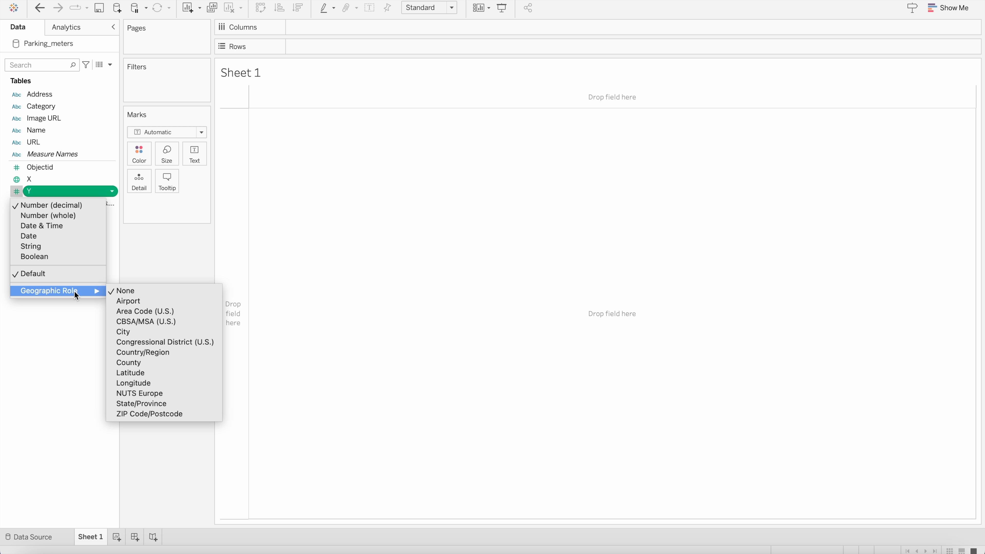
left_click(154, 375)
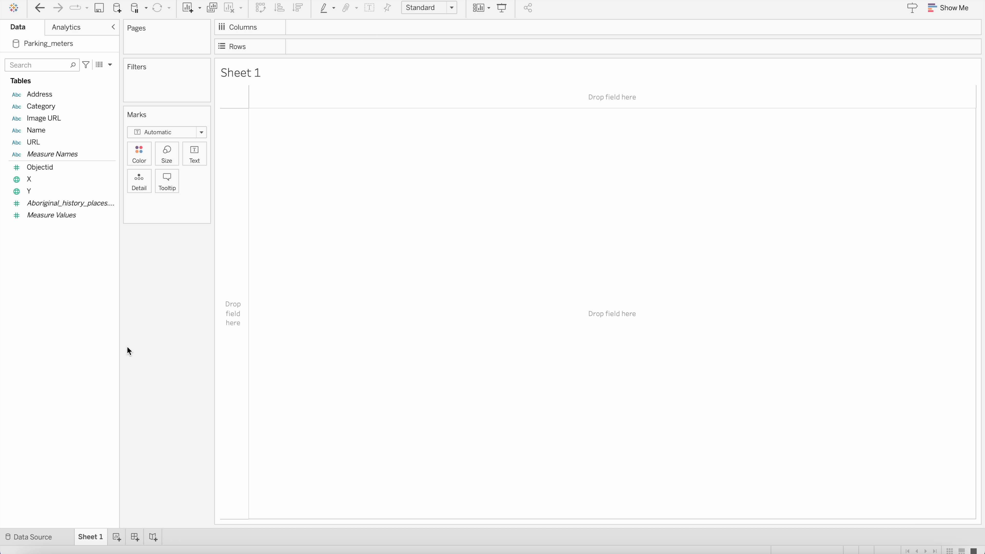
- Plot X and Y as a map on Sheet 1, converting both from averages to dimensions so each place is a separate point
double_click(29, 178)
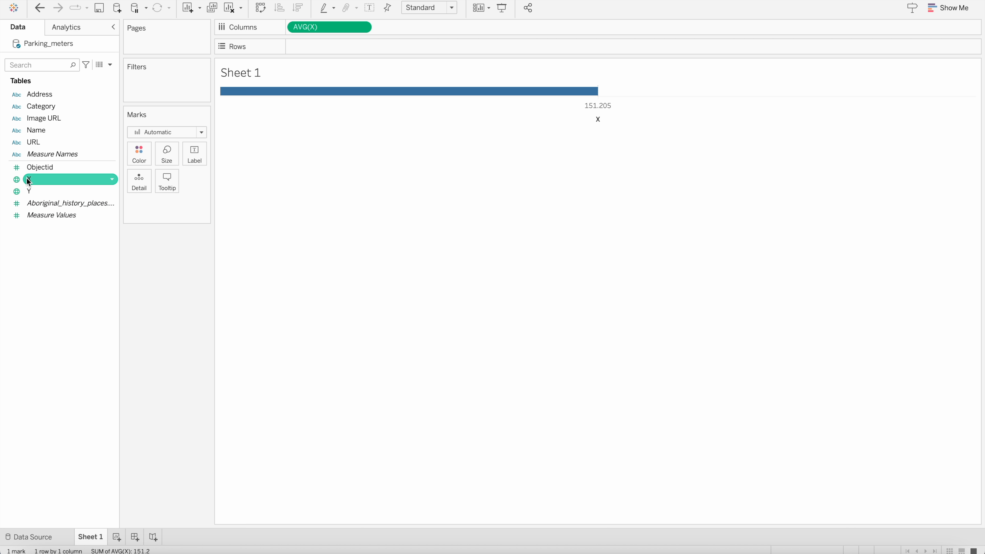
double_click(30, 190)
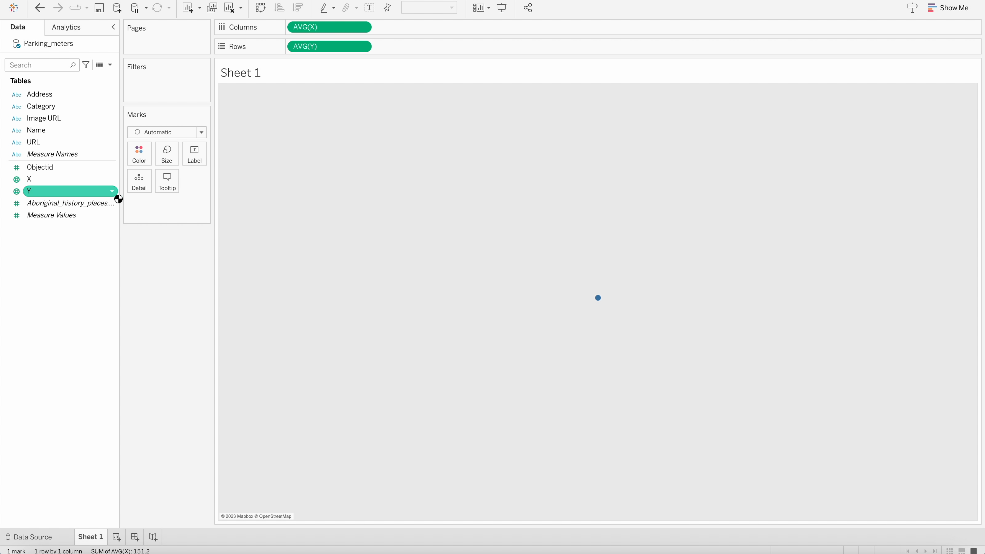
mouse_move(601, 298)
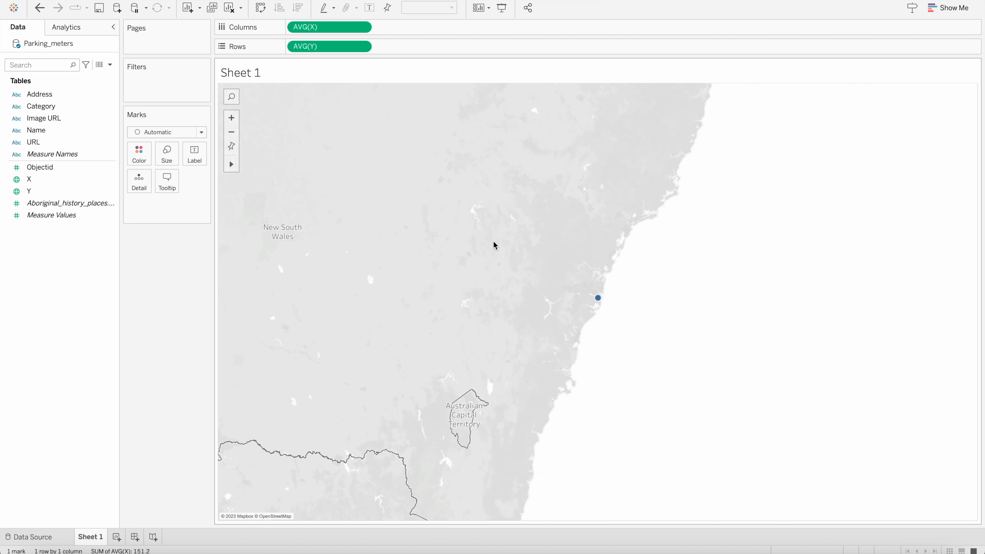
left_click(366, 27)
left_click(346, 102)
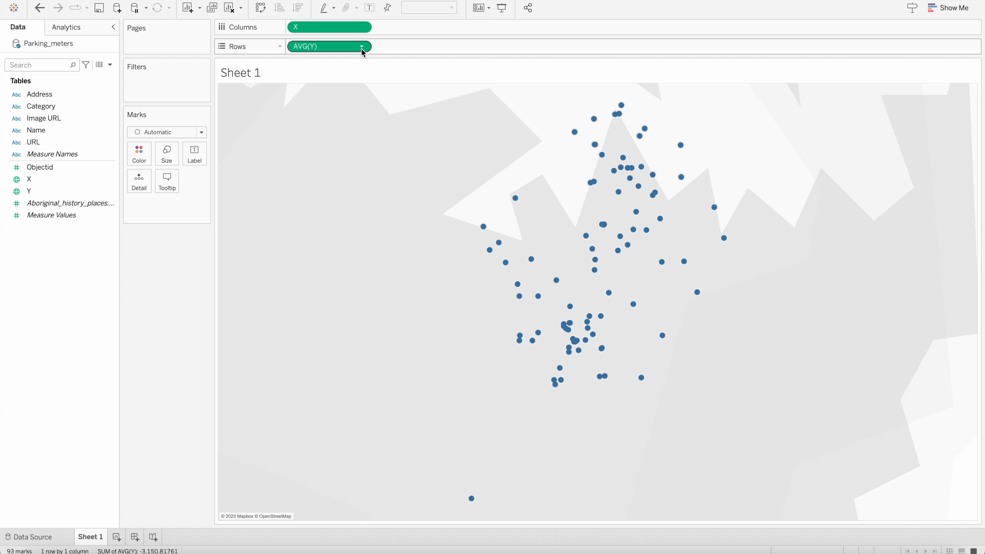
left_click(362, 46)
left_click(344, 121)
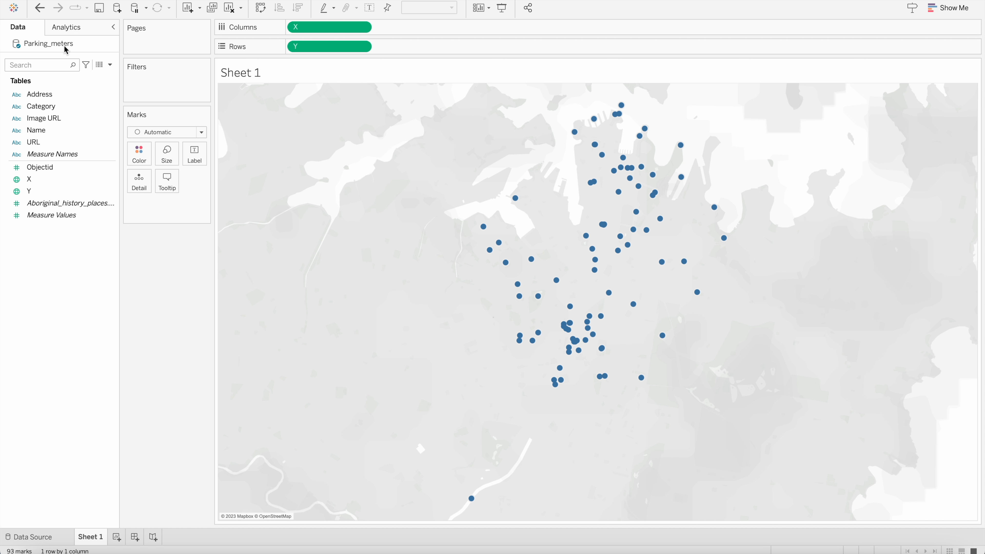
- Rename the data source as City Council and look through the Aboriginal history places columns up to Address
left_click(50, 534)
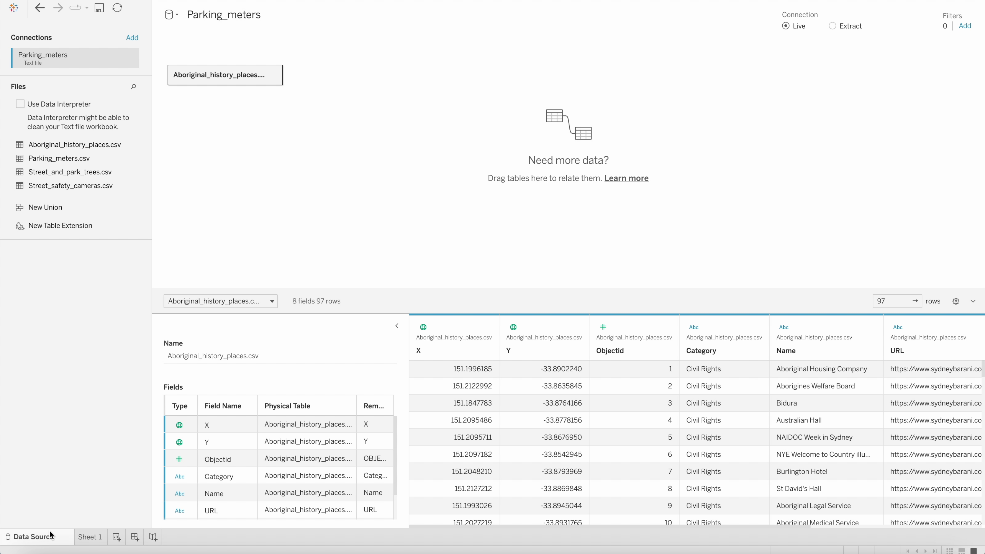
left_click(236, 14)
double_click(244, 12)
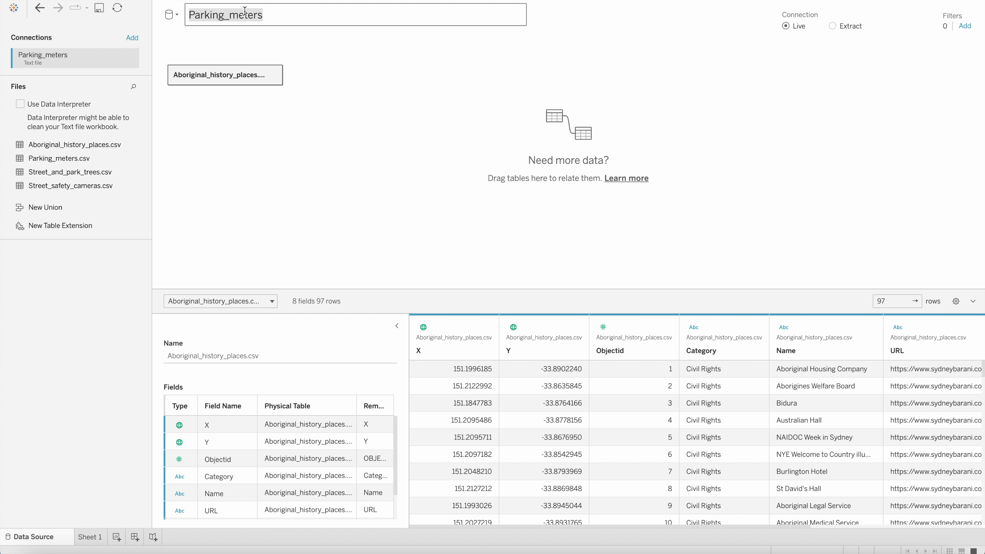
type("City")
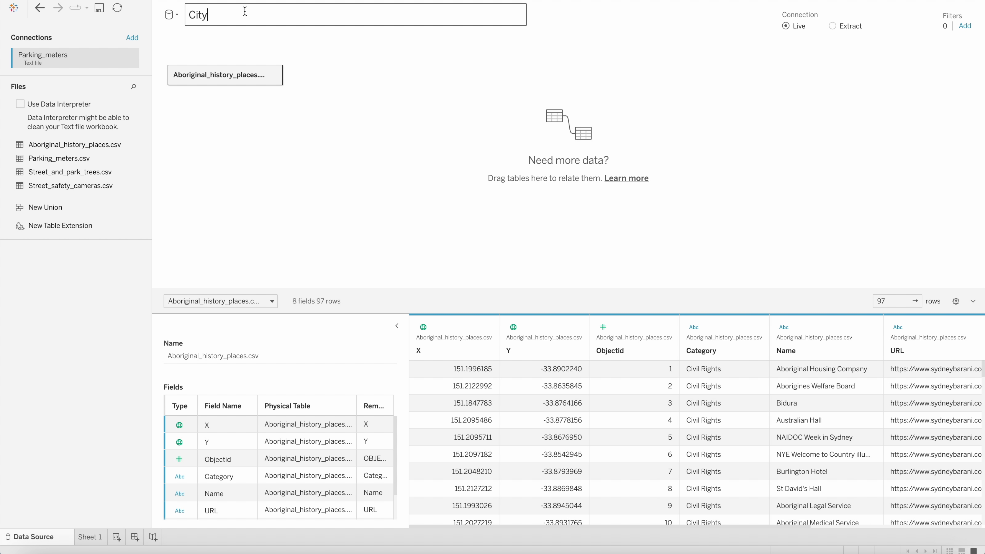
type(" Council")
left_click_drag(538, 527, 647, 521)
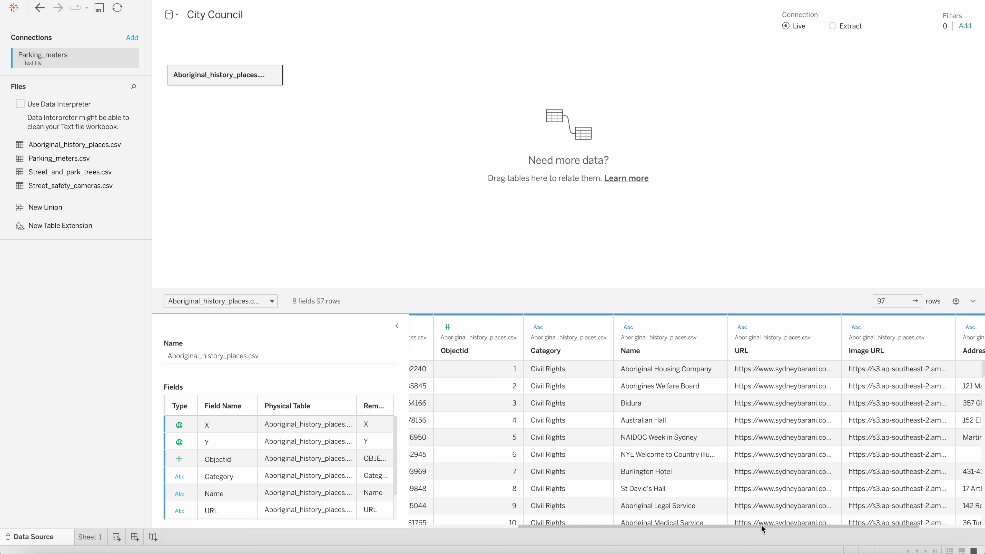
left_click_drag(763, 525, 827, 523)
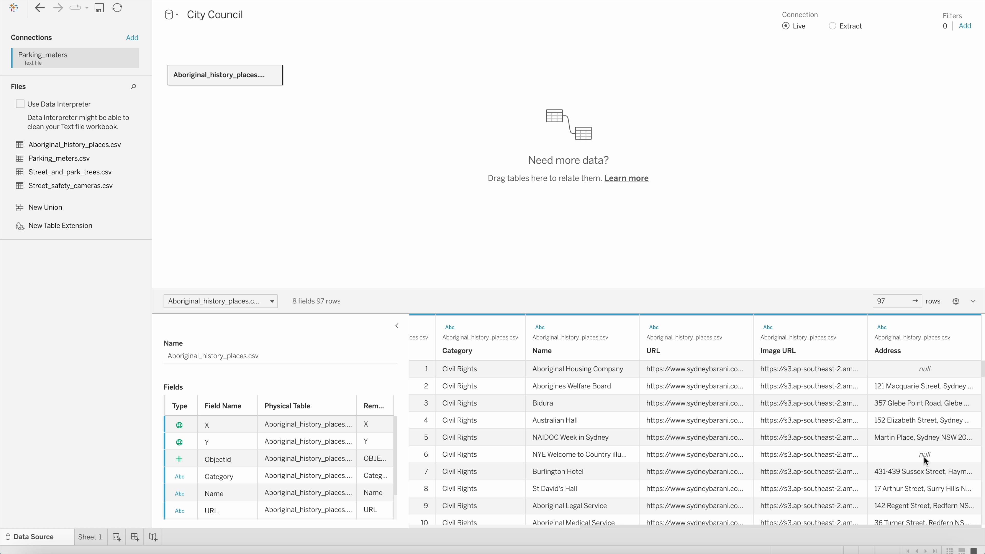
- Set the background map on Sheet 1 to Streets and inspect the coordinates of several plotted places
left_click(96, 537)
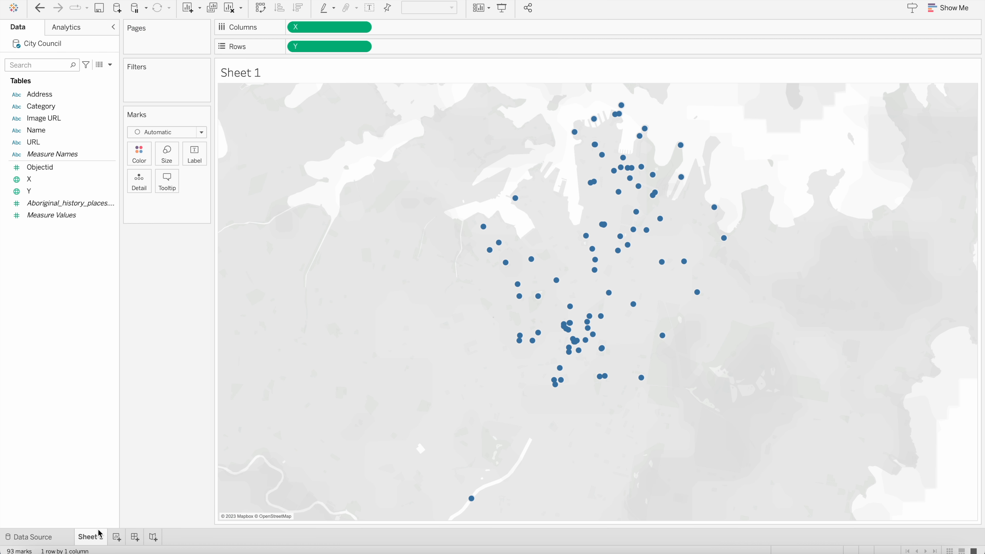
left_click(280, 0)
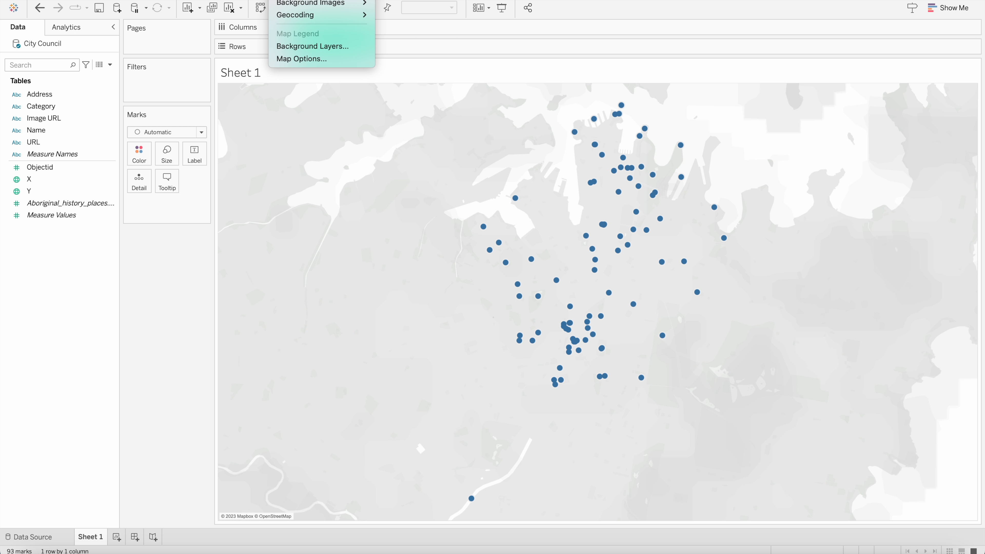
mouse_move(302, 0)
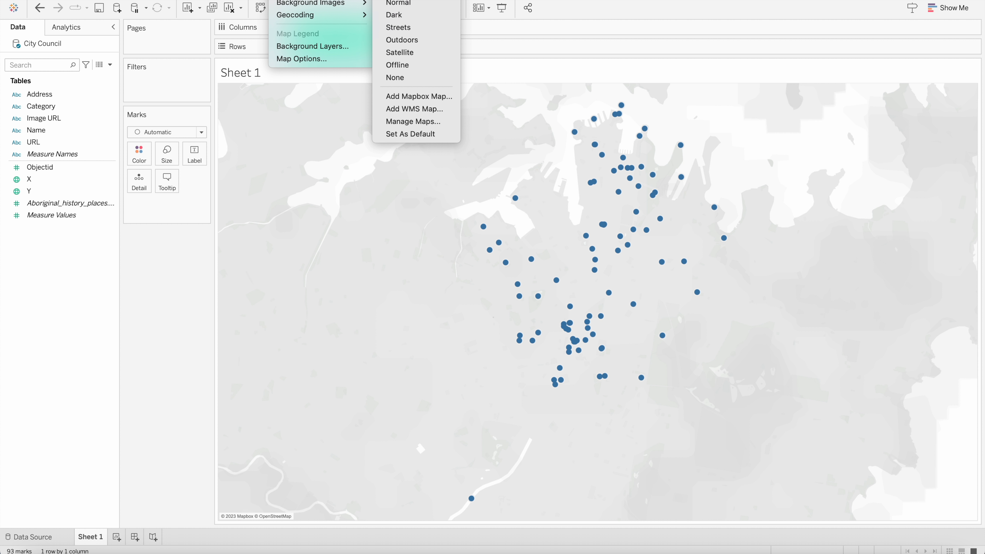
left_click(410, 27)
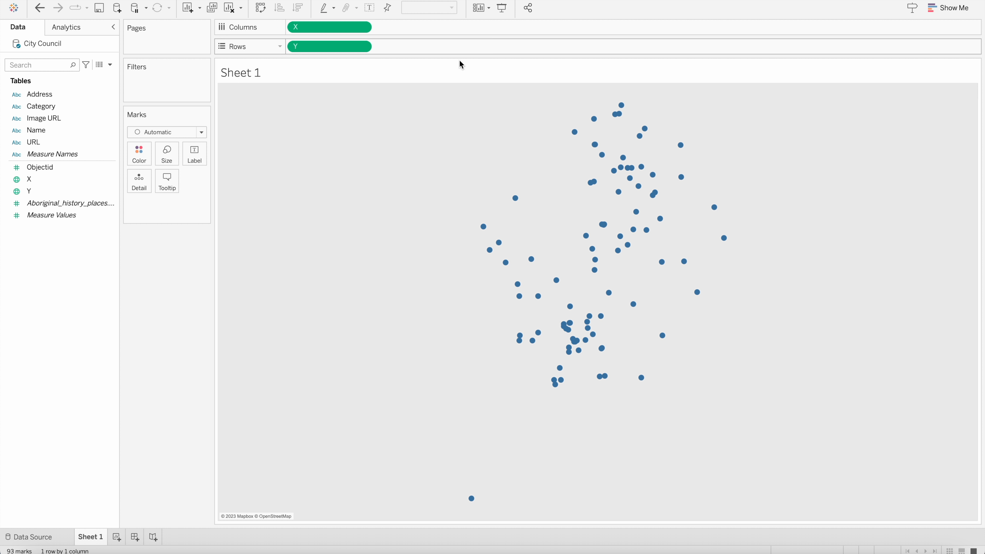
mouse_move(598, 150)
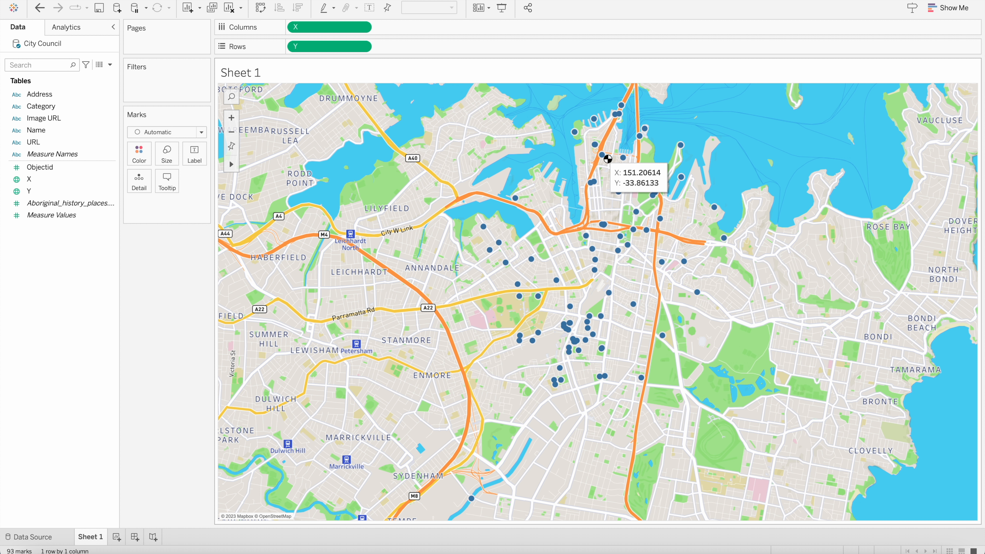
mouse_move(600, 238)
mouse_move(596, 262)
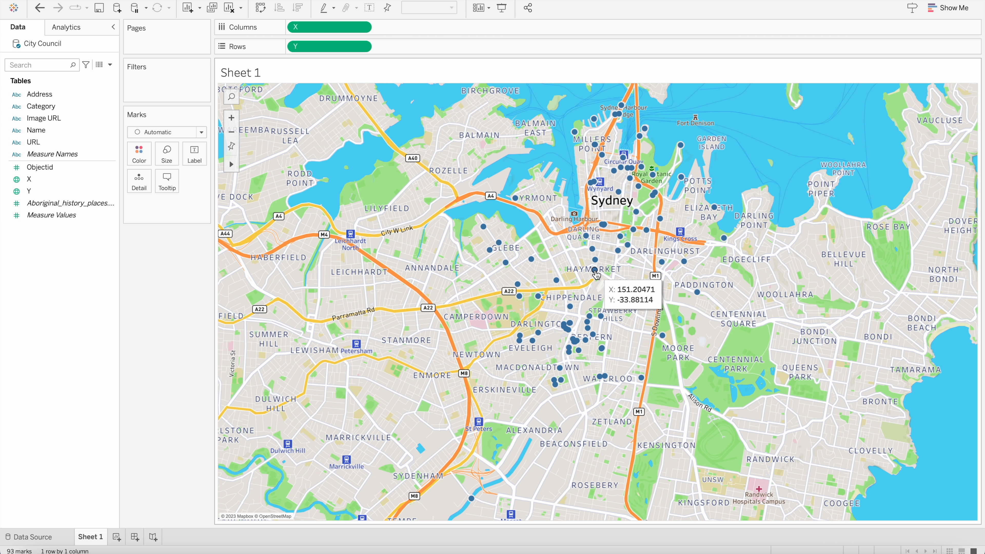
mouse_move(664, 224)
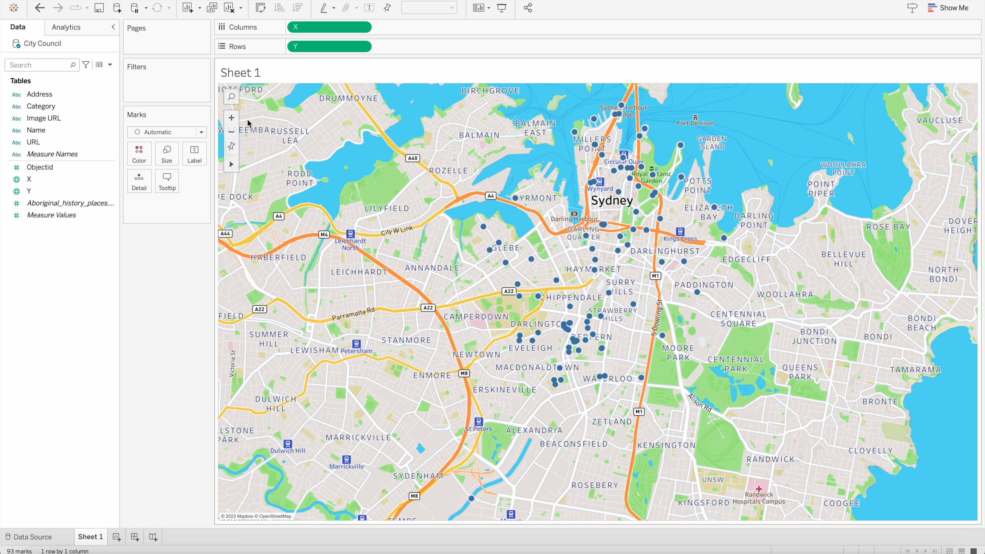
- Filter the map by Name to show only Aborigines Welfare Board, and inspect its point
left_click_drag(43, 131, 155, 79)
left_click(392, 259)
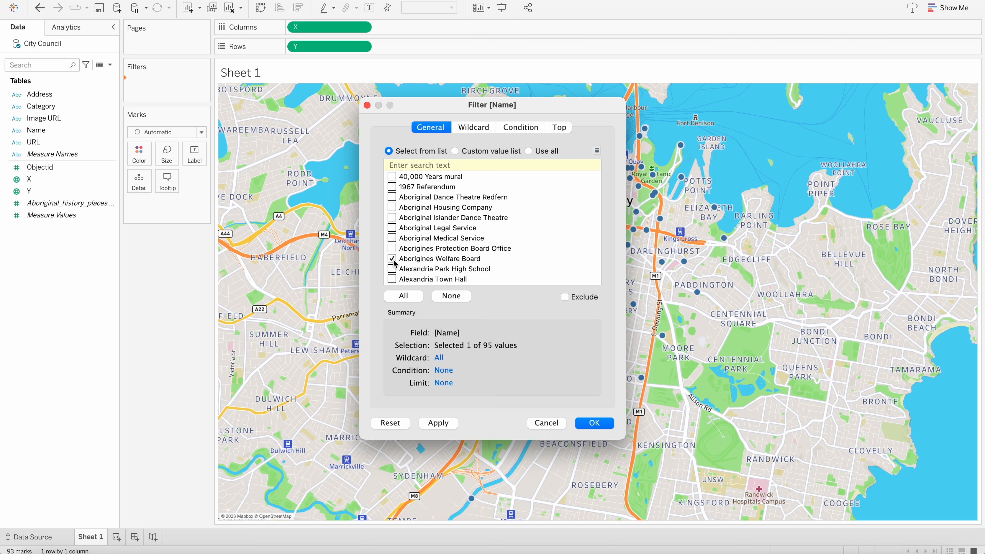
left_click(594, 423)
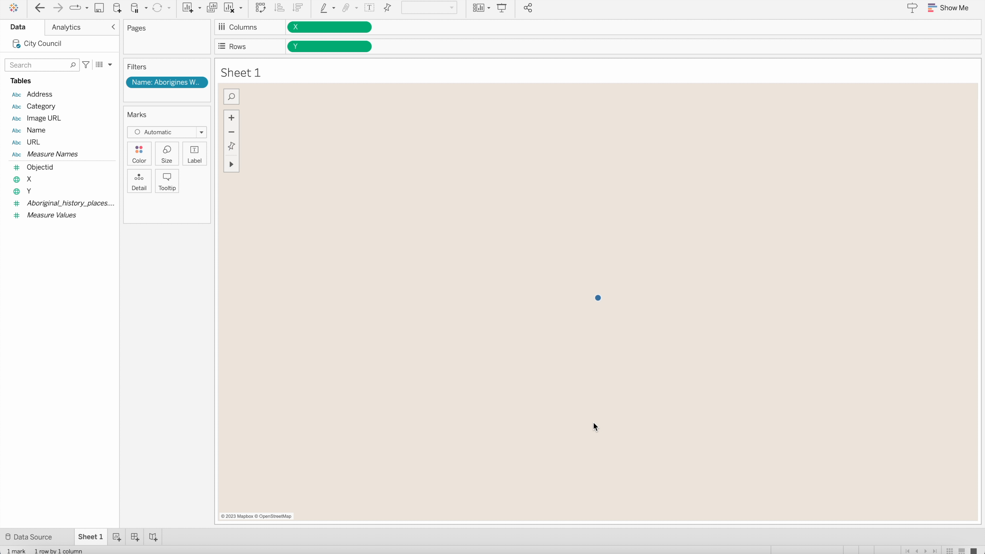
mouse_move(599, 301)
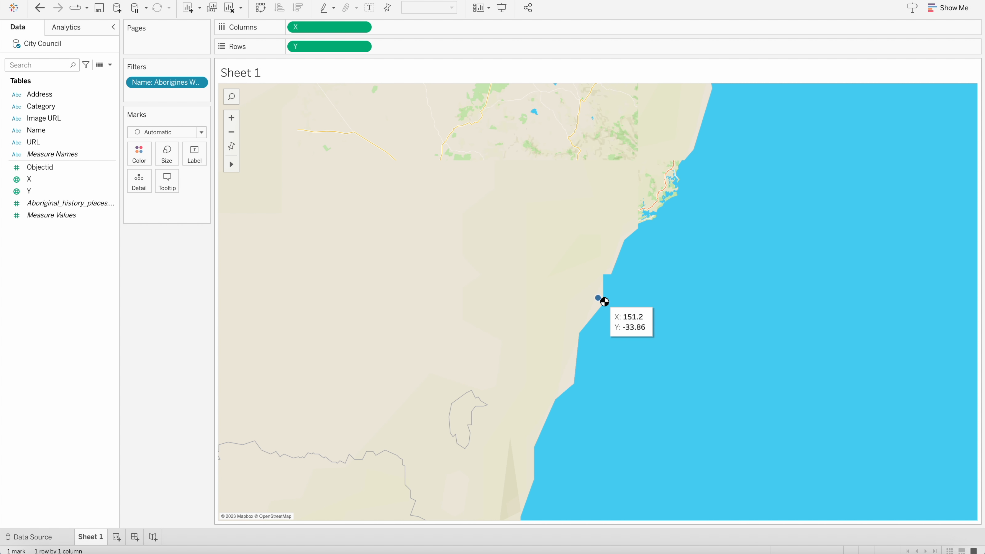
left_click(599, 303)
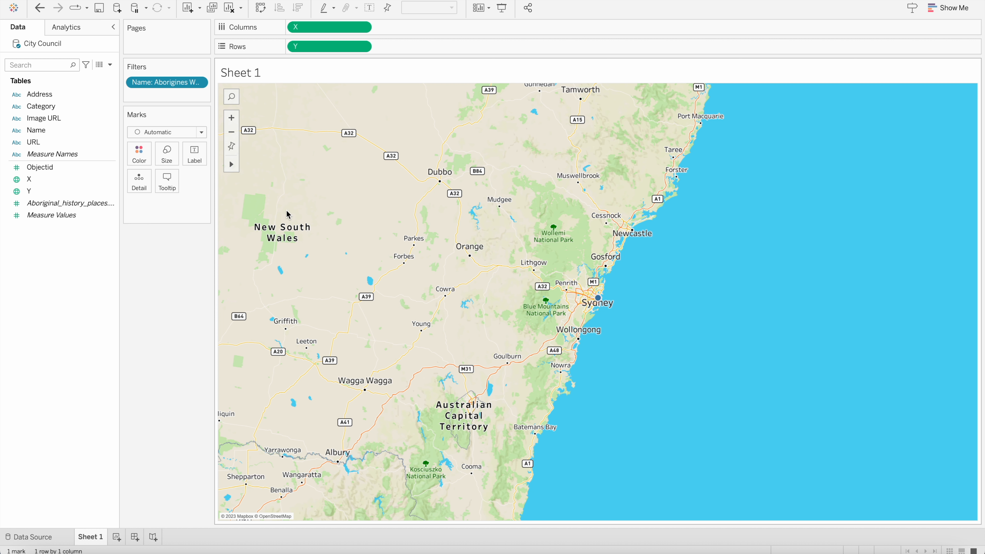
- Create a calculated field named Buffer and start its formula with the BUFFER function
left_click(110, 64)
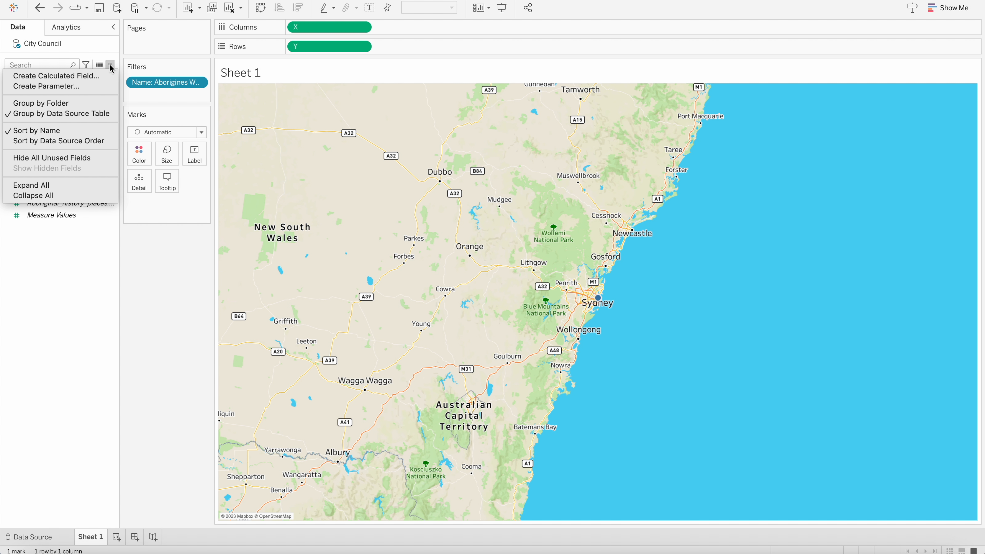
left_click(95, 74)
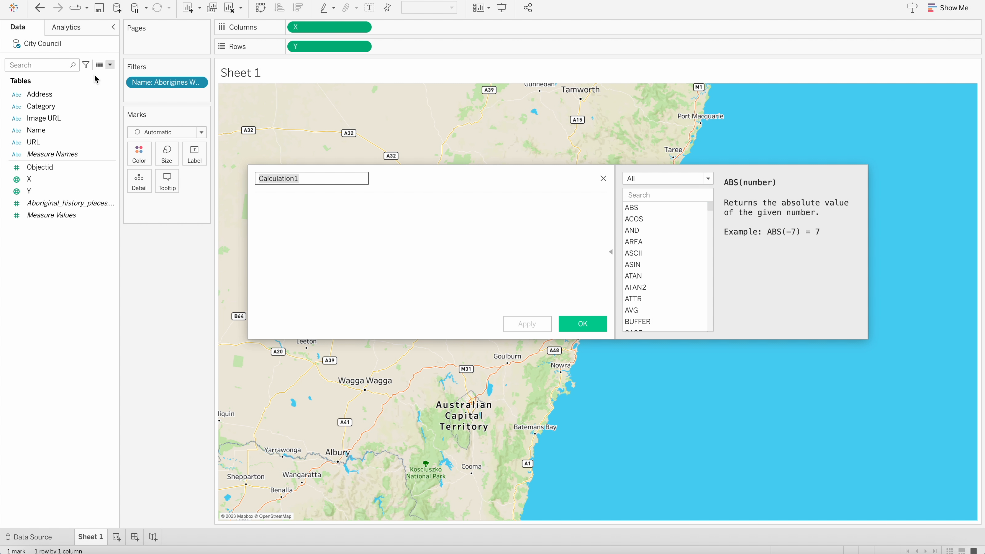
type("Buffer")
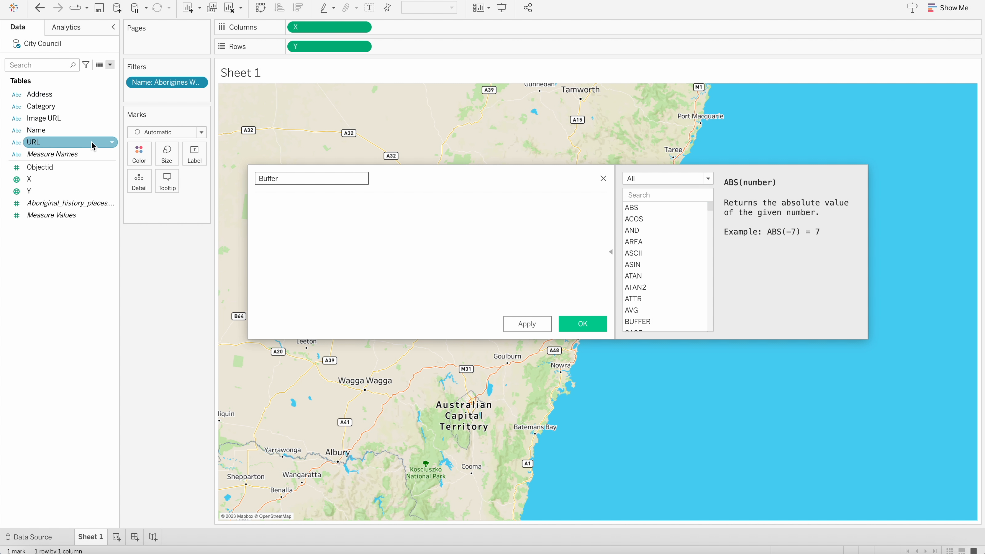
left_click(328, 243)
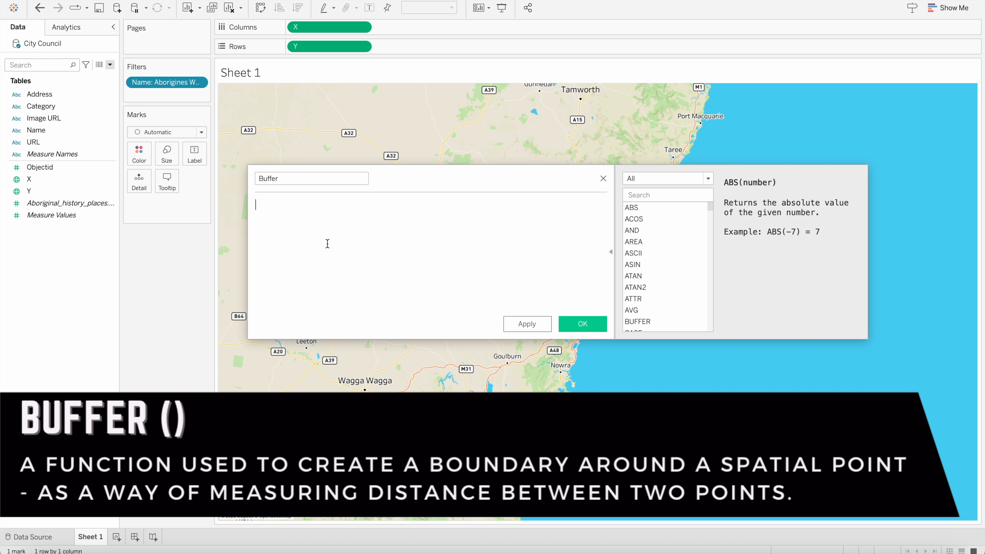
type("buff")
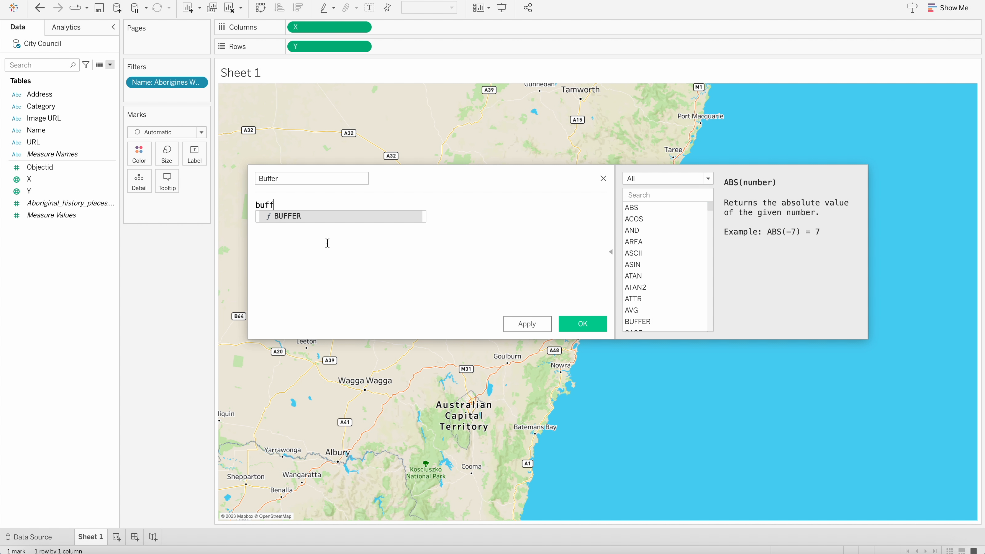
key("Return")
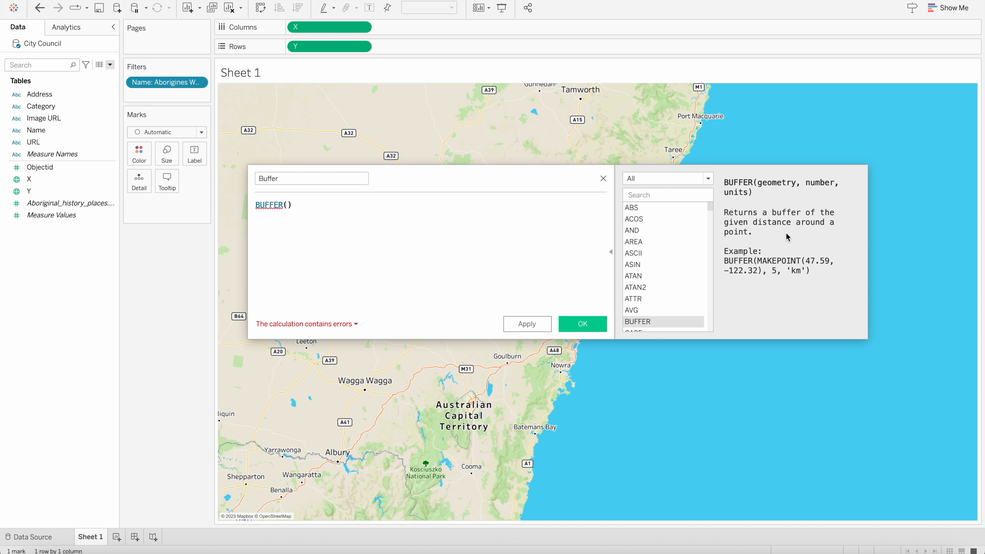
- Insert MAKEPOINT([Y],[X]) as the geometry argument inside the BUFFER function of the Buffer calculation
left_click(288, 204)
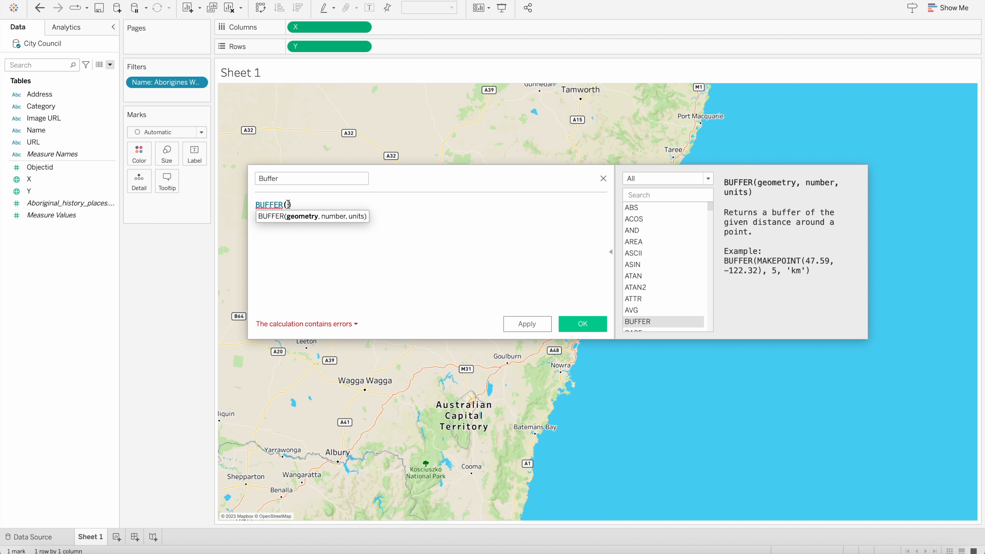
type("makepoin")
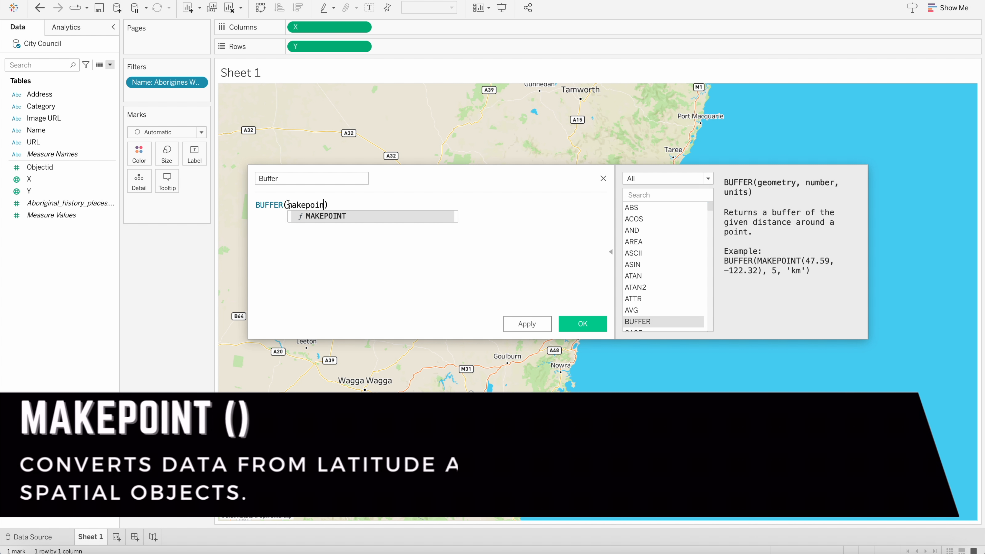
key("Return")
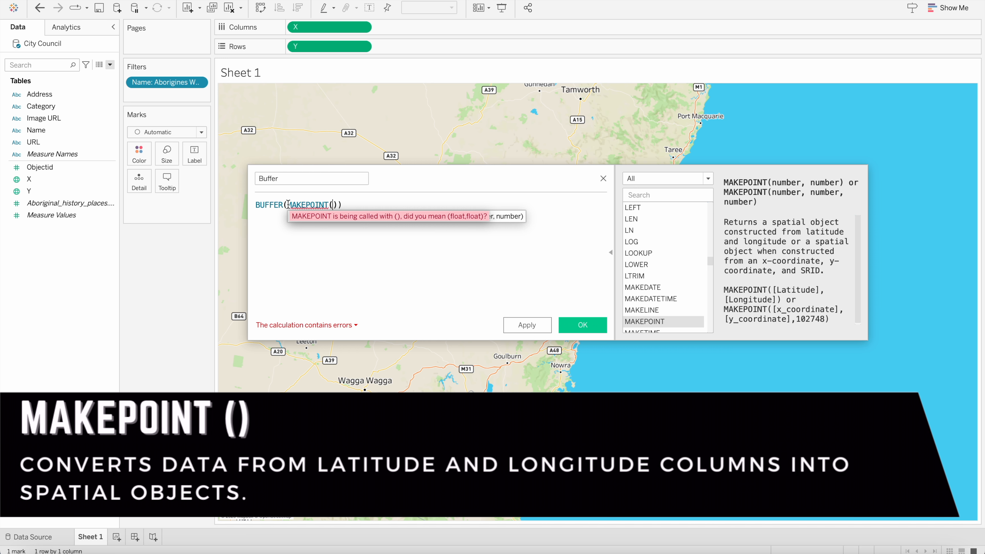
left_click(315, 205)
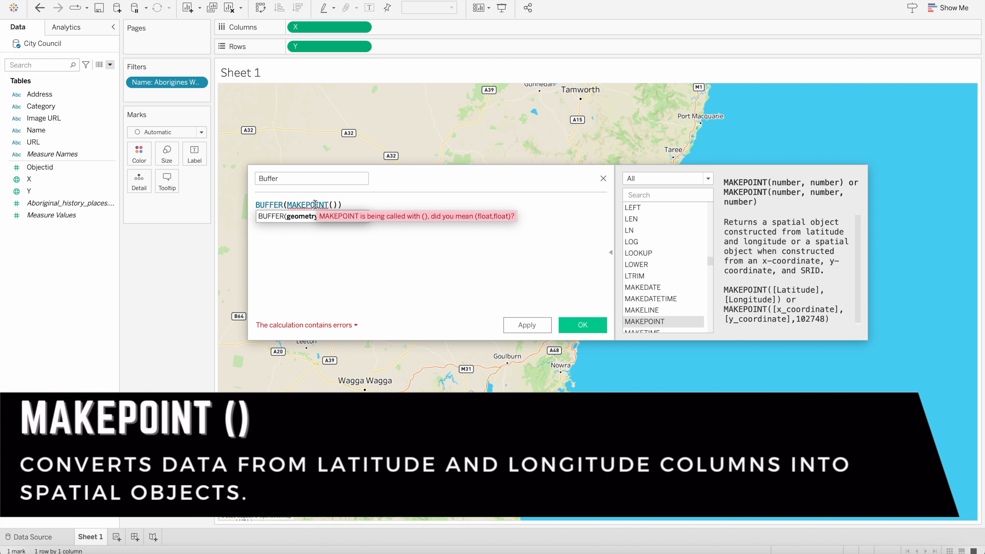
left_click(333, 205)
type("Y")
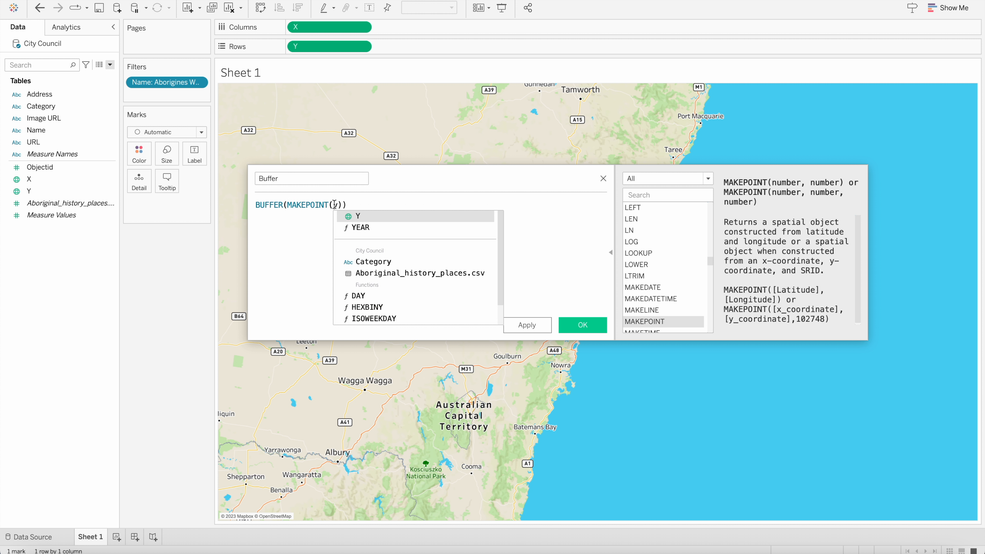
key("Return")
type(", X")
key("Return")
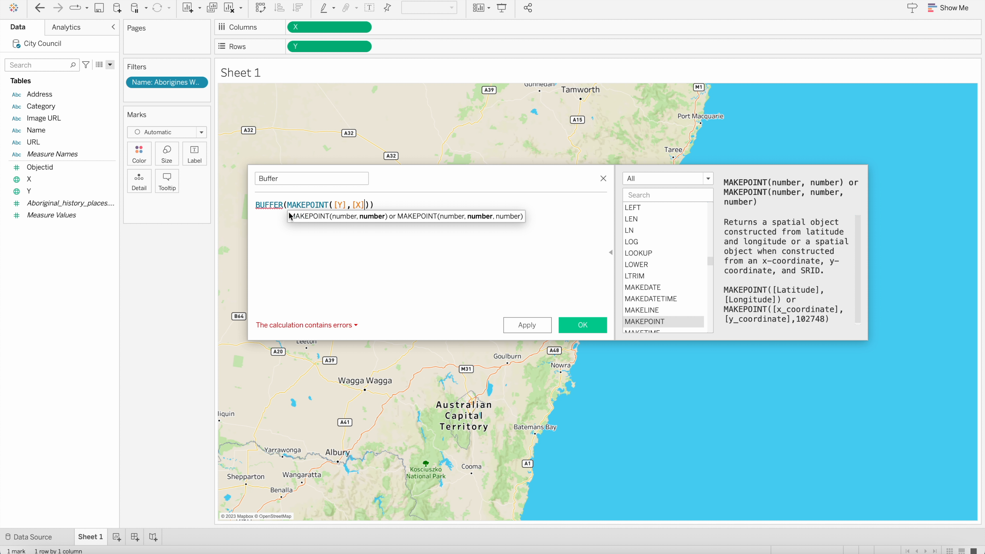
- Complete the BUFFER formula with a distance of 2 and the unit 'km', and save the calculated field
left_click(273, 205)
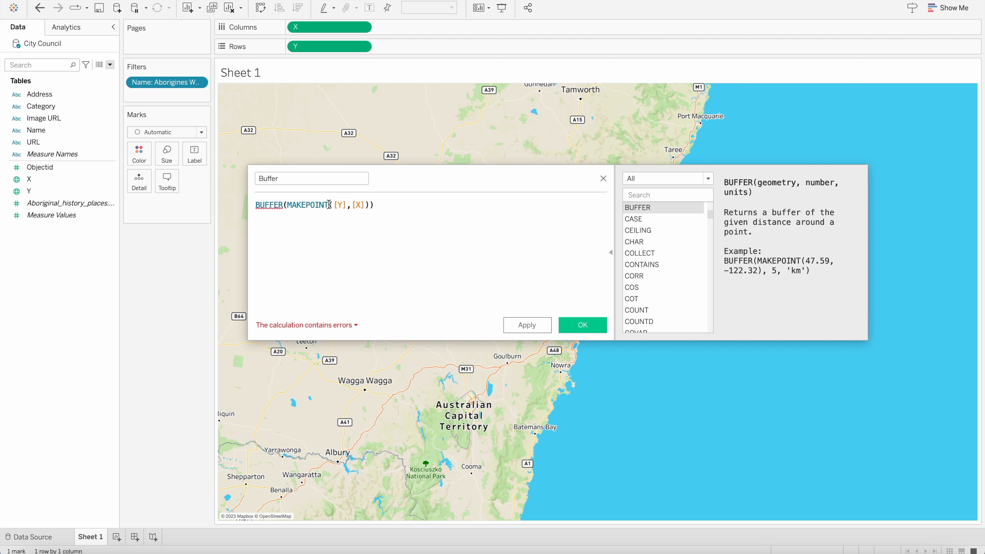
left_click(369, 204)
type(", ")
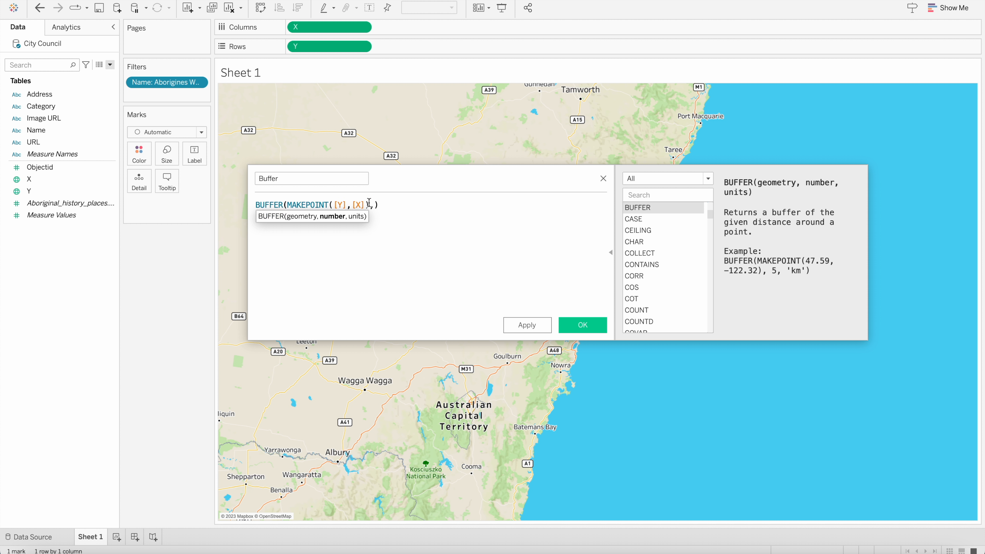
type("2, '")
type("km'")
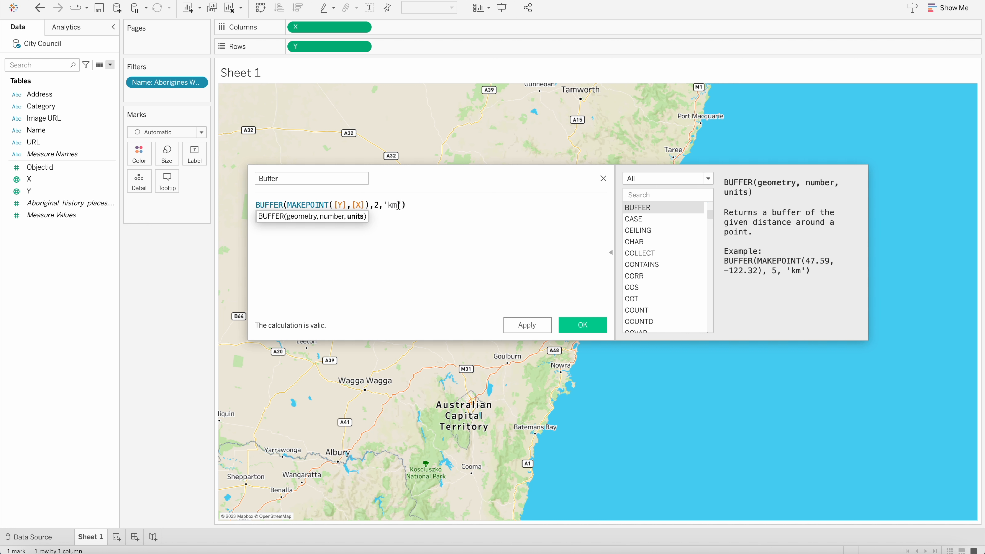
left_click(568, 327)
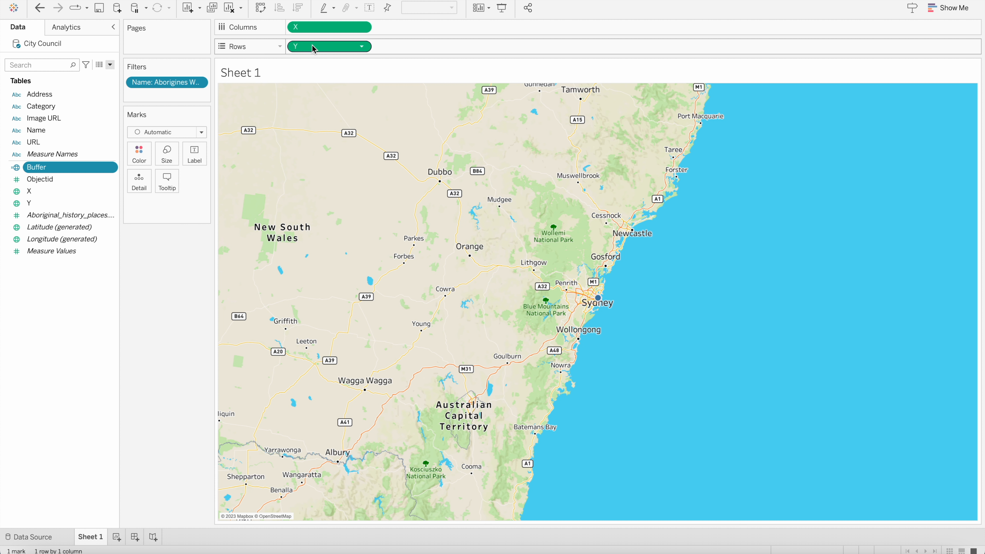
- Remove X and Y from the sheet's columns and rows and plot the Buffer field on the map instead
left_click_drag(310, 49, 206, 322)
left_click_drag(326, 28, 187, 310)
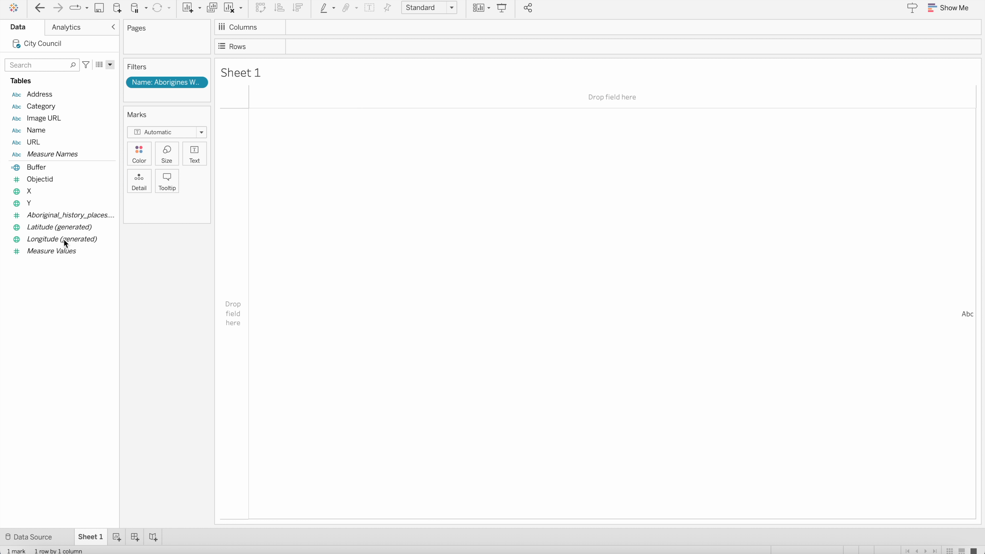
double_click(39, 168)
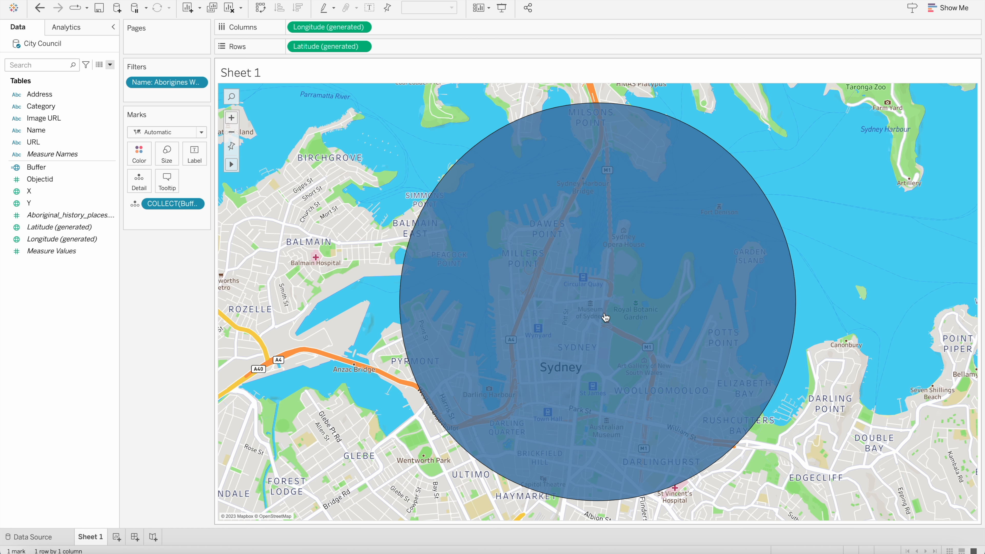
- Lower the opacity of the buffer circle's color to 34%
left_click(167, 155)
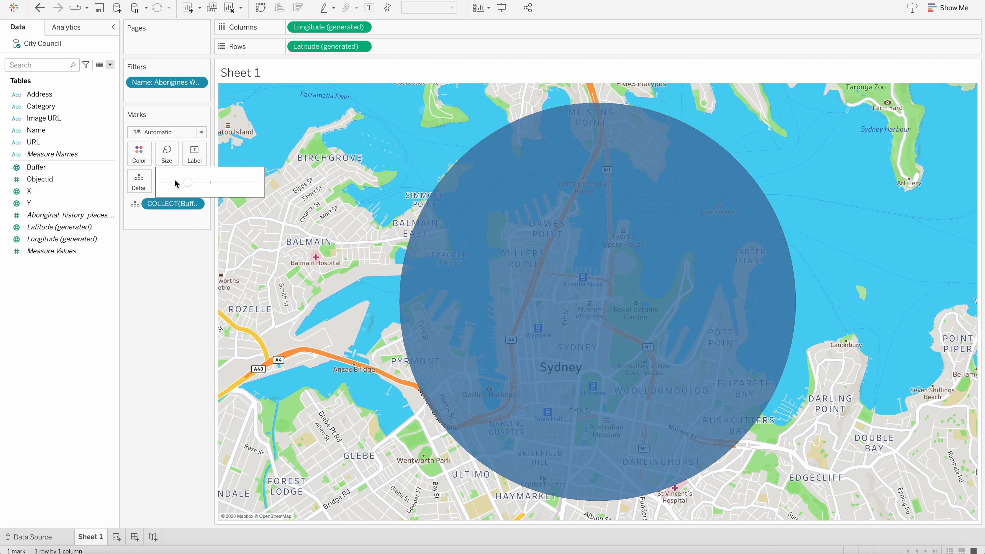
left_click(139, 155)
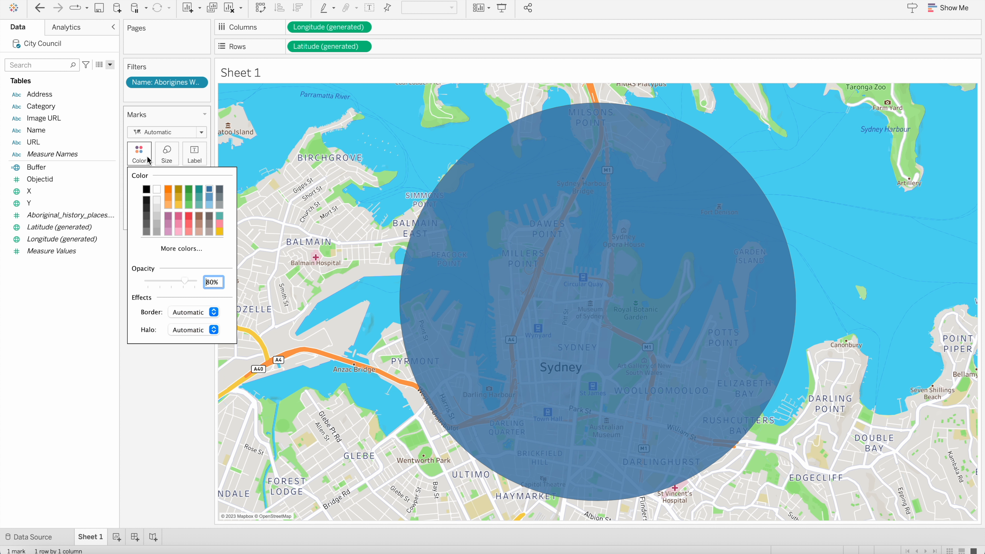
left_click(169, 281)
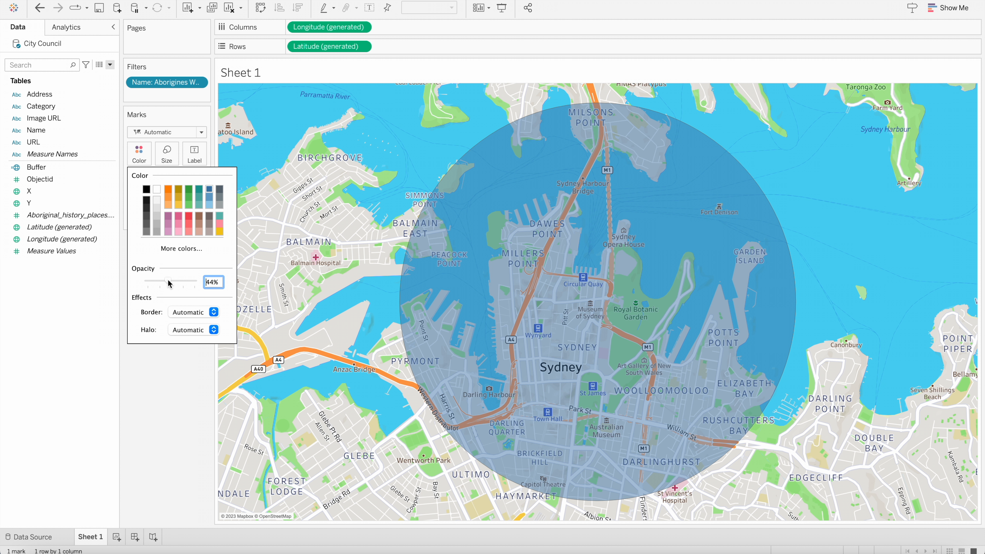
left_click_drag(168, 282, 163, 281)
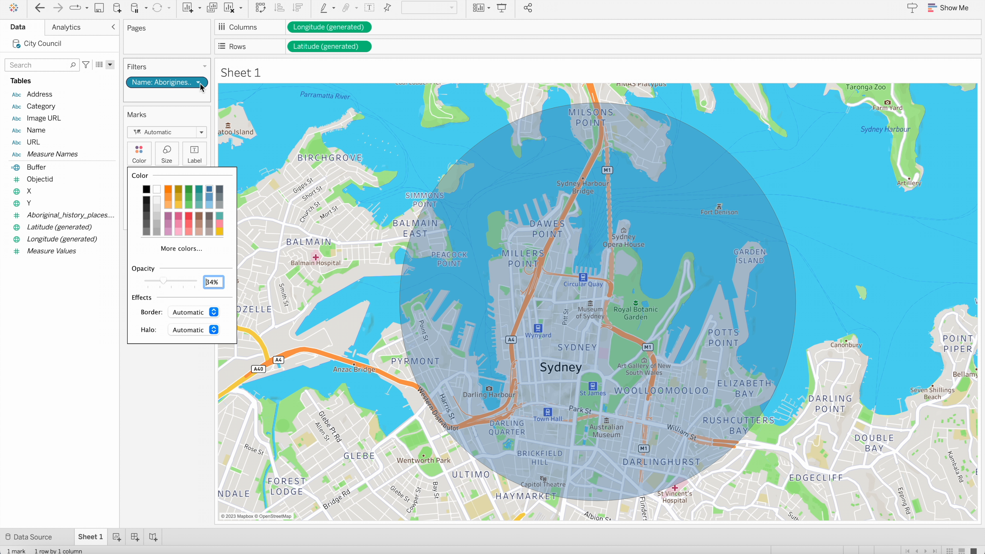
- Change the background map style to Dark
left_click(265, 1)
left_click(278, 1)
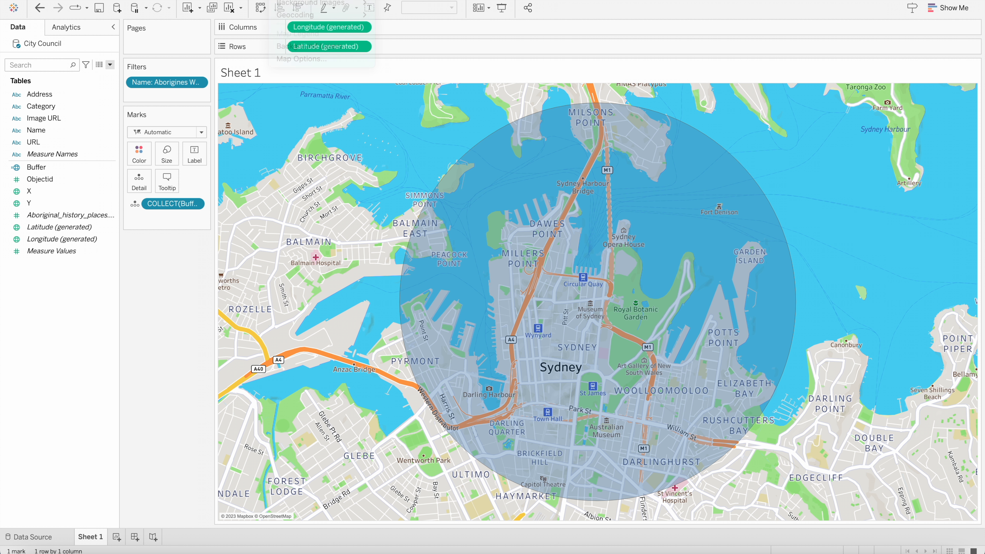
left_click(277, 0)
mouse_move(306, 0)
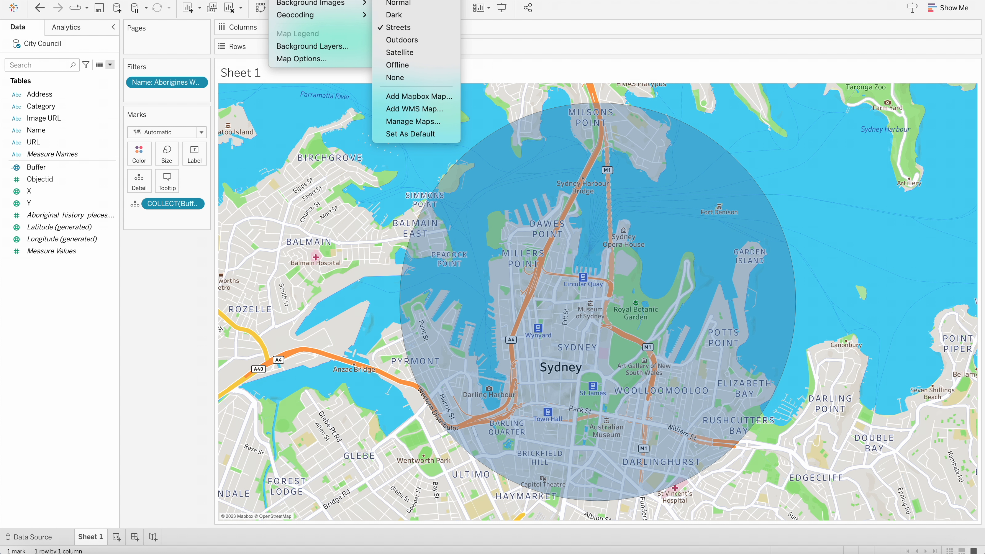
left_click(416, 12)
- Turn on the Streets, Highways, Routes and Water Labels layers of the background map
left_click(278, 1)
left_click(305, 46)
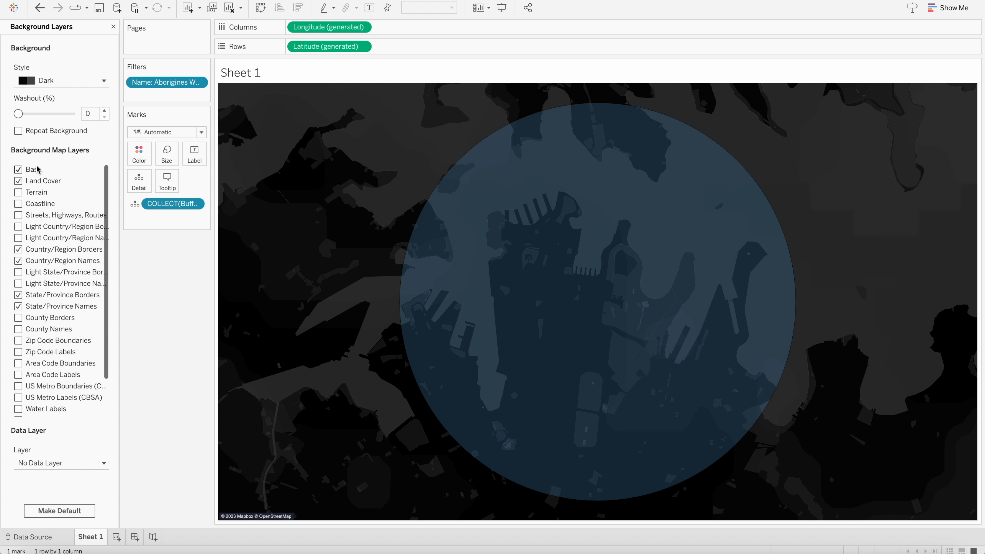
left_click(19, 216)
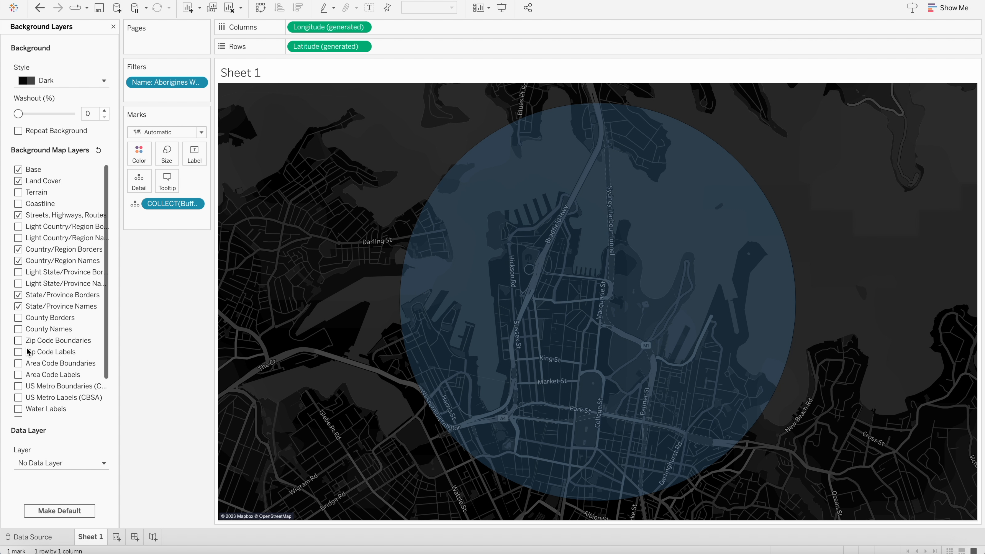
left_click(18, 365)
scroll(18, 367, "down", 3)
left_click(18, 366)
left_click(18, 366)
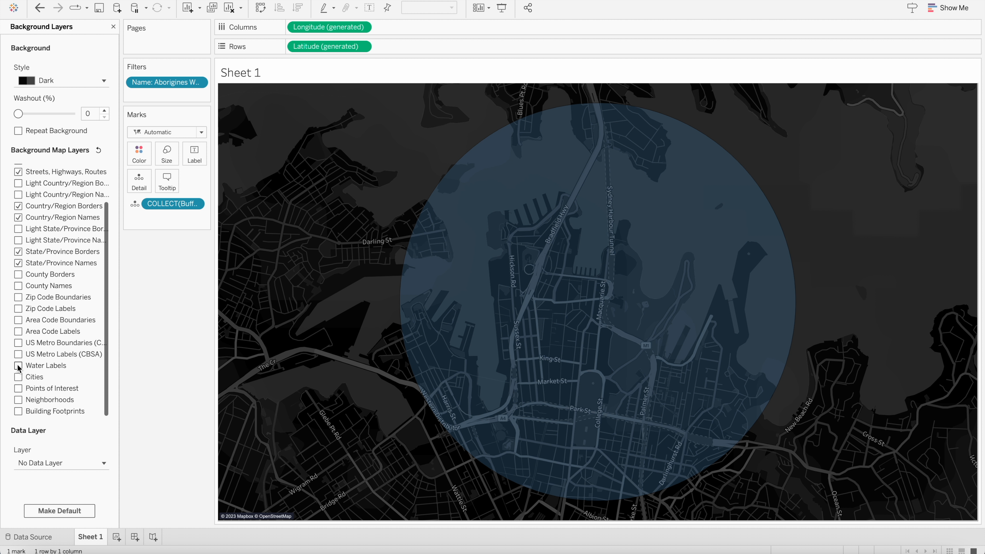
left_click(19, 365)
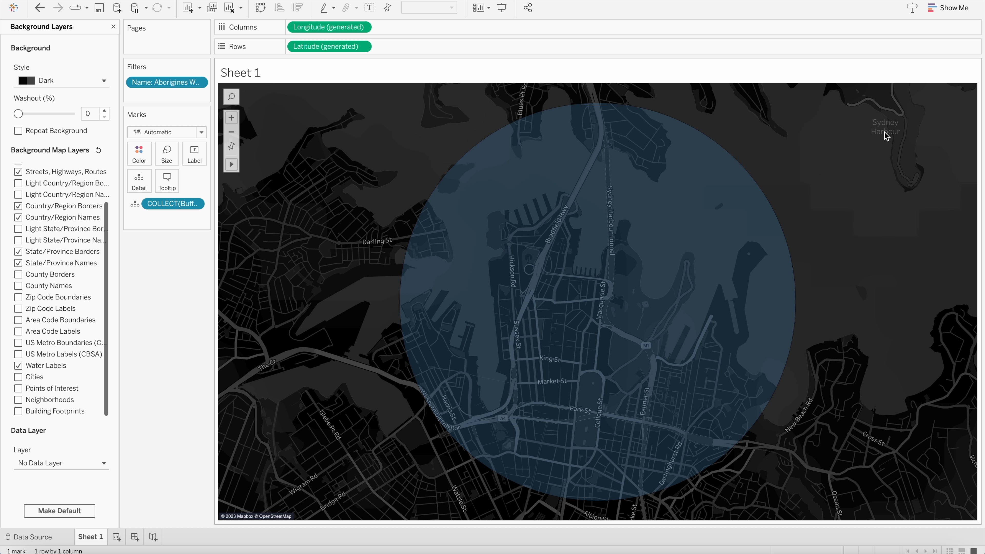
left_click(18, 366)
left_click(18, 366)
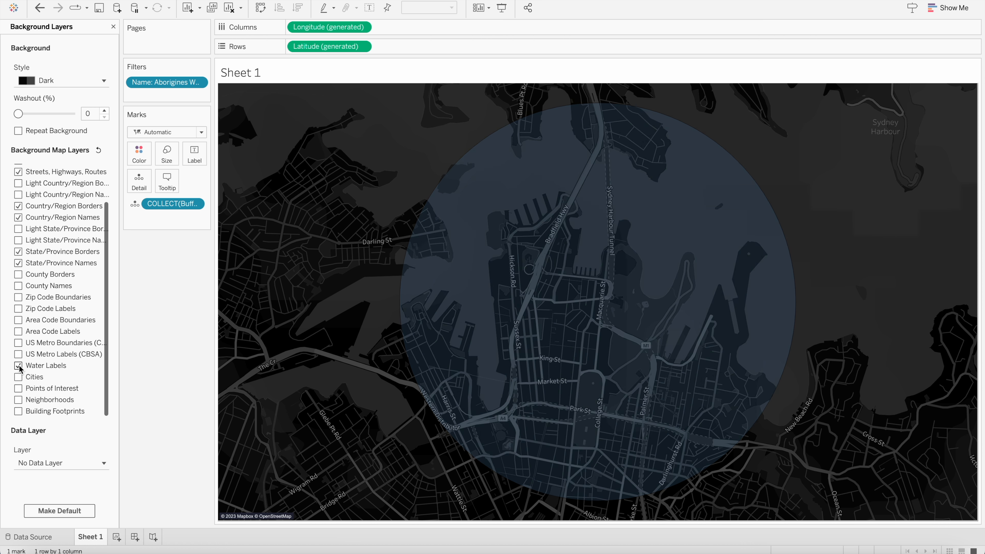
- Try the Neighborhoods background layer on the map, switch it off again and close the background layer settings
left_click(18, 400)
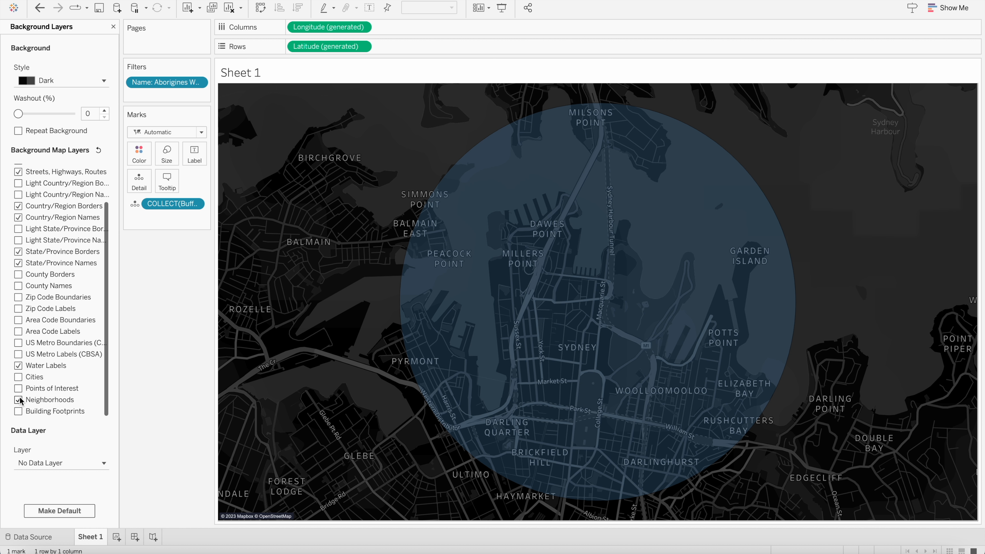
left_click(18, 400)
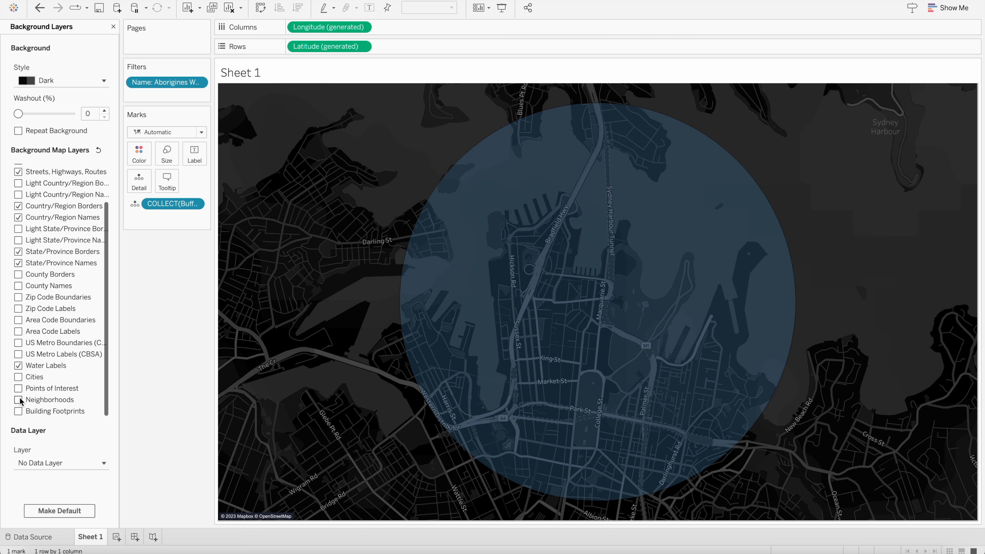
left_click(19, 400)
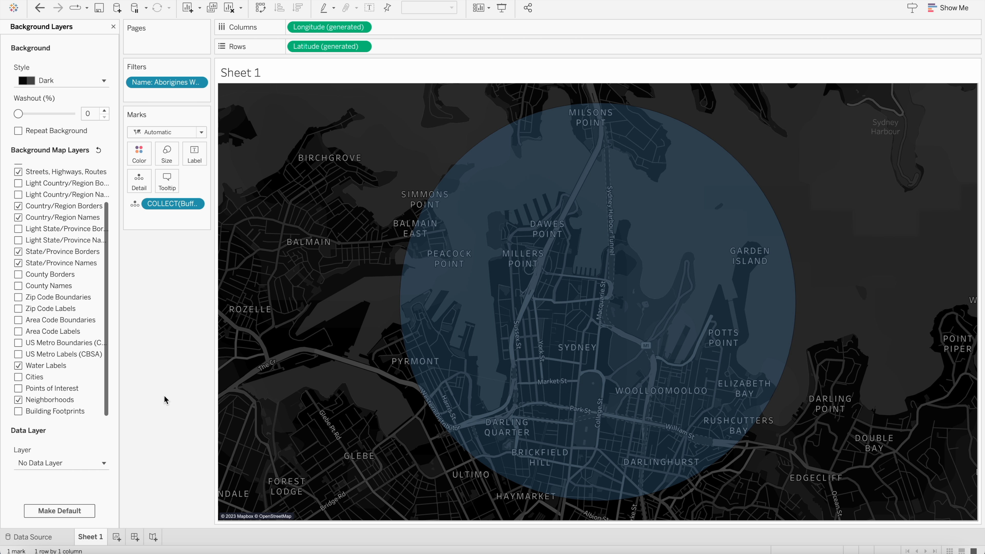
left_click(18, 400)
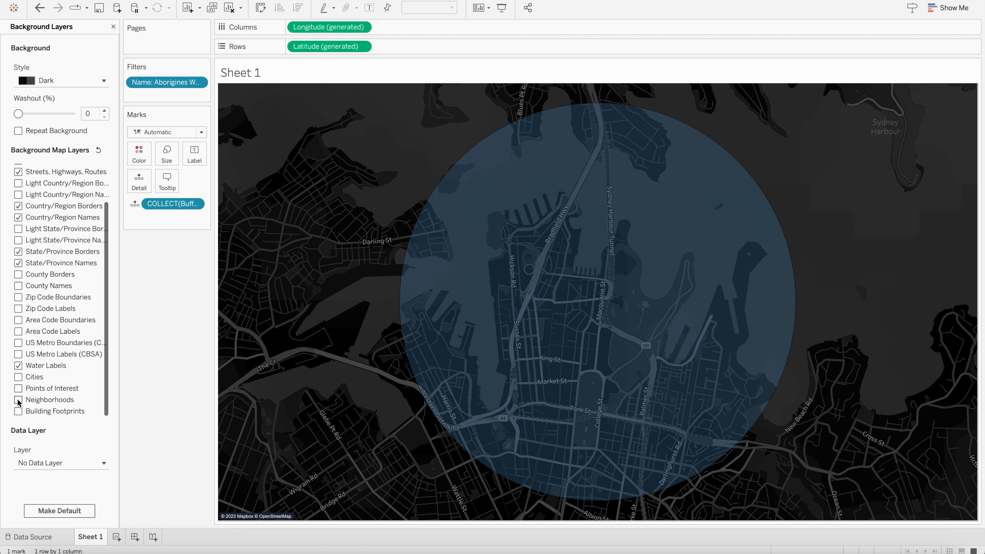
left_click(113, 26)
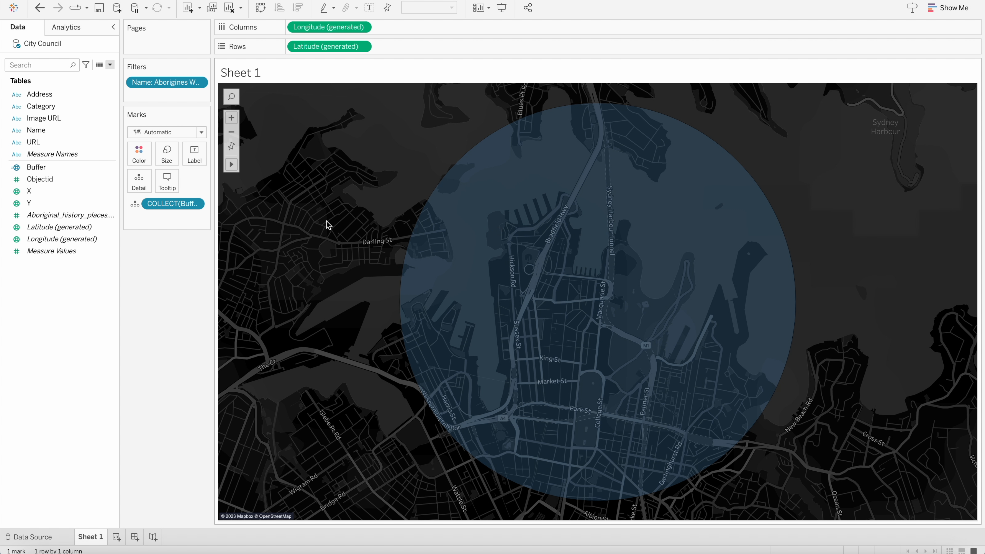
- Show the Name filter control and select Alexandria Park, Artspace Gallery and Bangarra Dance places instead of Aborigines Welfare Board
left_click(198, 83)
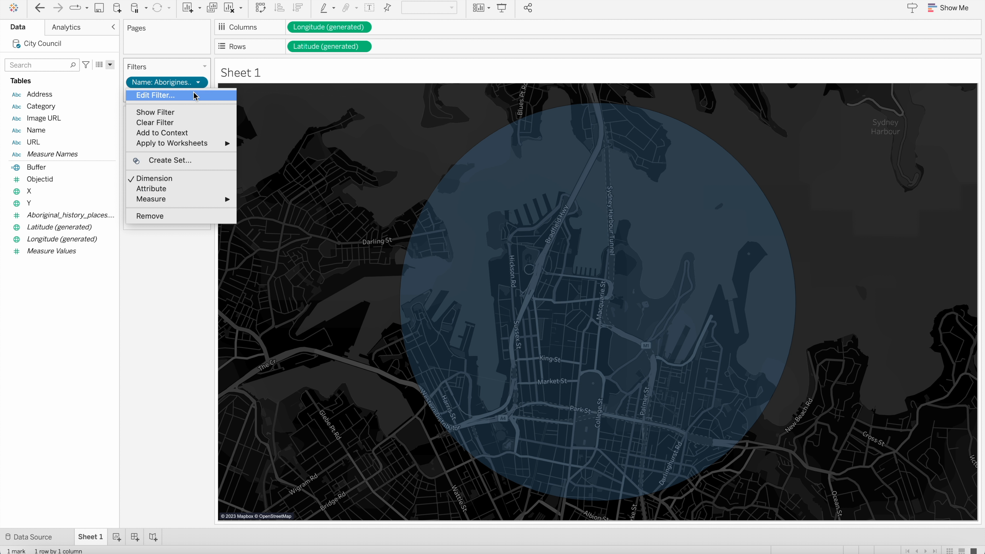
left_click(189, 112)
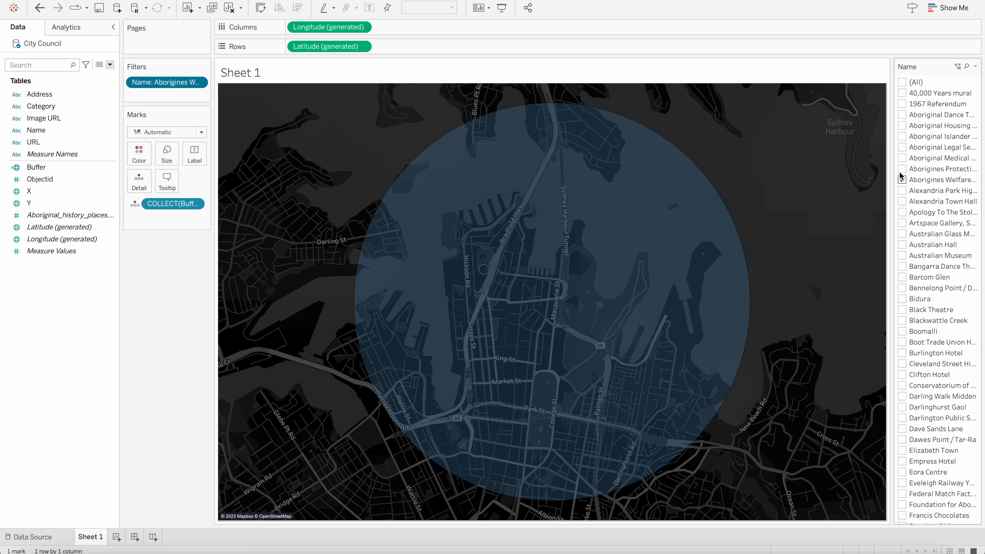
left_click(902, 179)
left_click(902, 191)
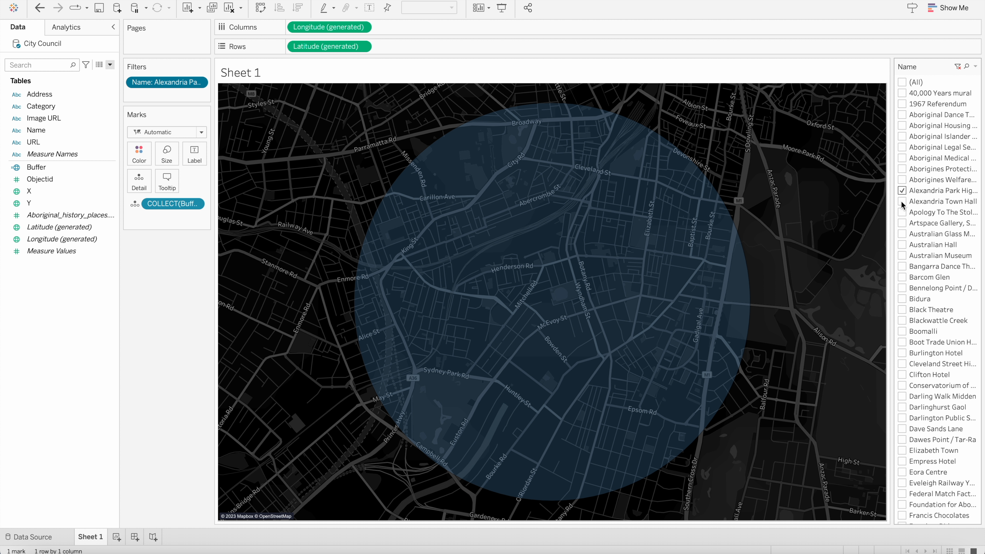
left_click(902, 223)
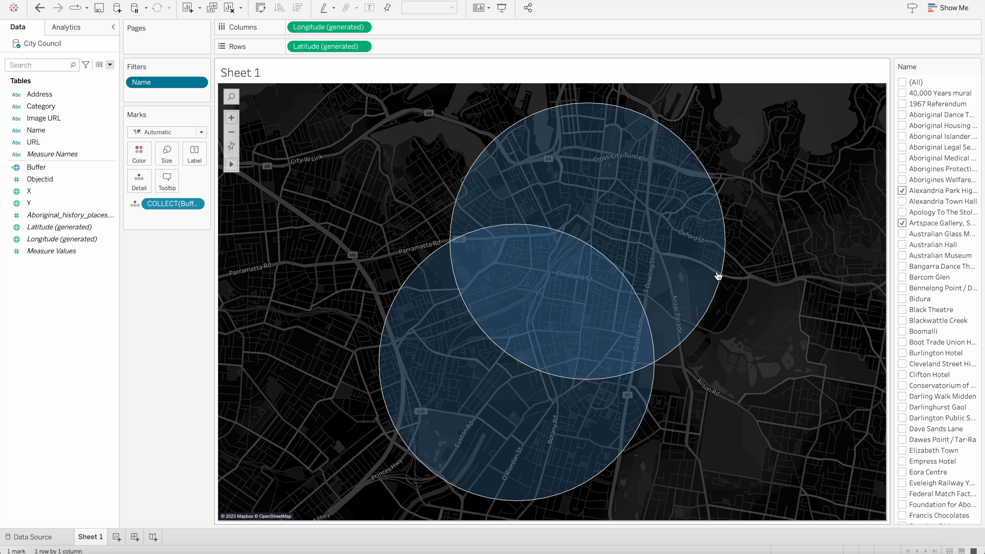
left_click(902, 266)
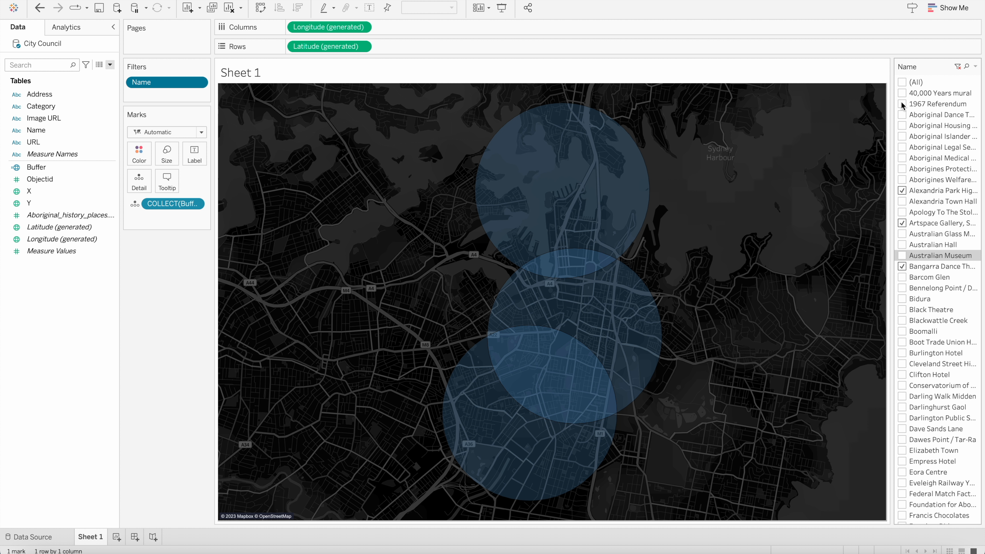
- Select all places in the Name filter to view every buffer, and clear the whole selection
left_click(902, 82)
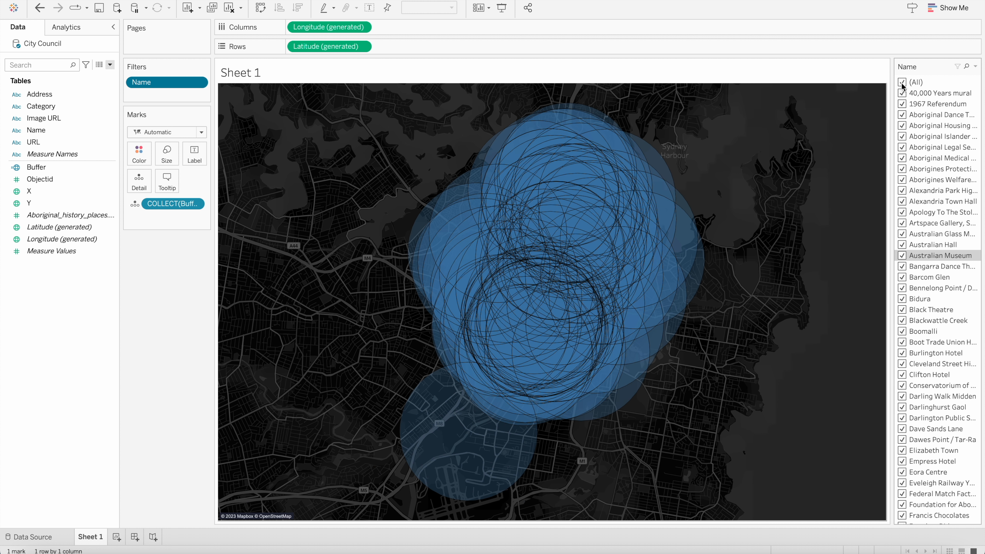
left_click(902, 82)
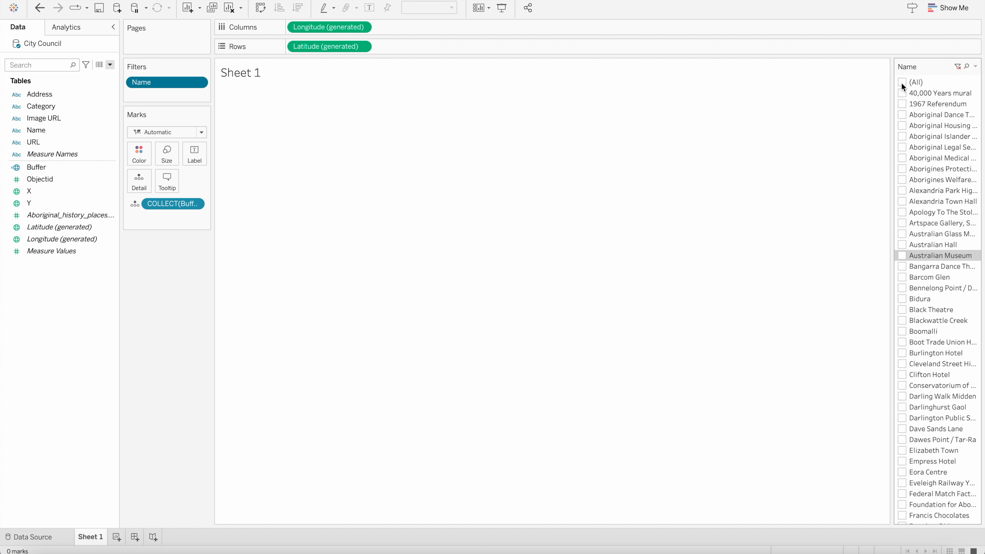
- Select Aborigines Welfare Board in the Name filter, and add Parking_meters.csv beside the Aboriginal history places table in the data source
left_click(902, 179)
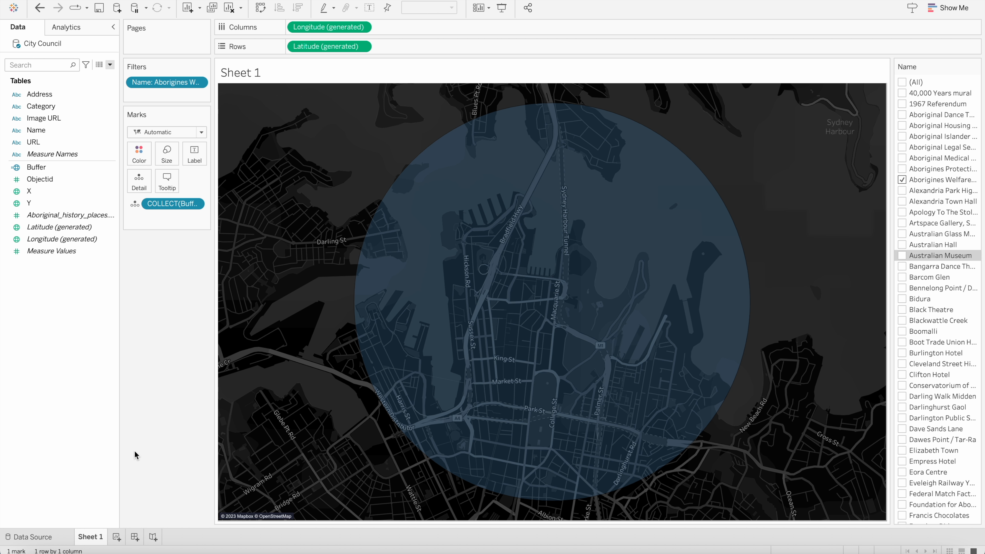
left_click(29, 537)
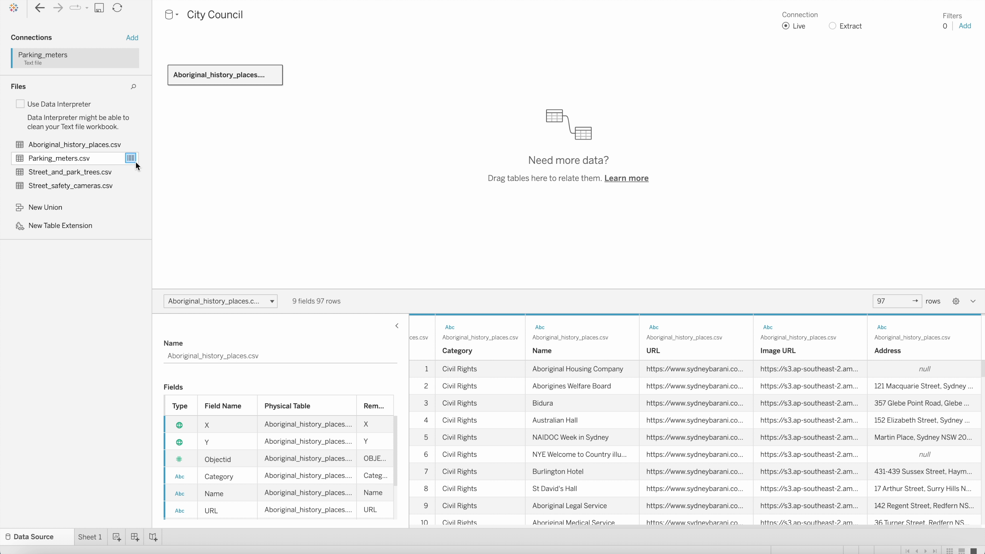
left_click_drag(99, 159, 348, 96)
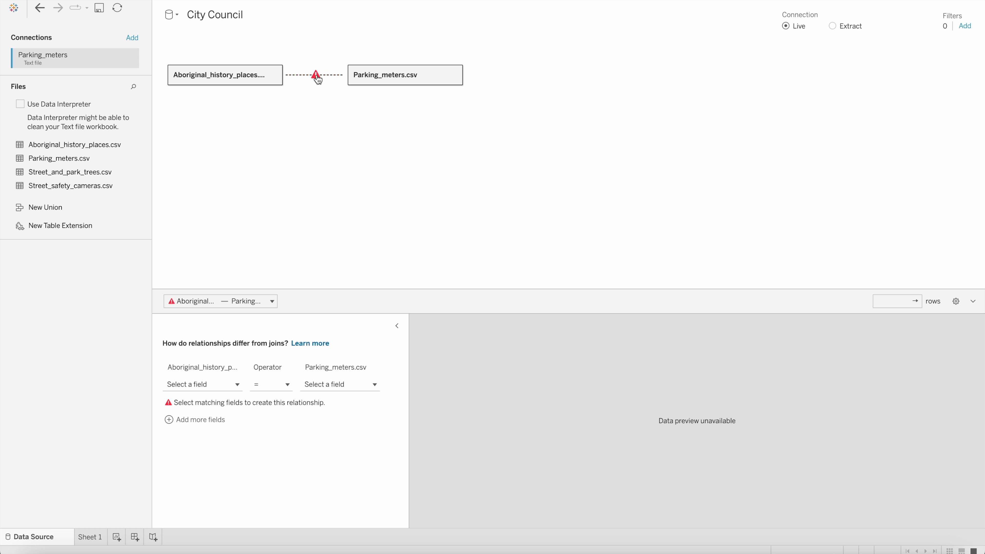
- Relate Aboriginal_history_places to Parking_meters.csv with relationship calculations of 1 on both sides and the = operator
left_click(237, 384)
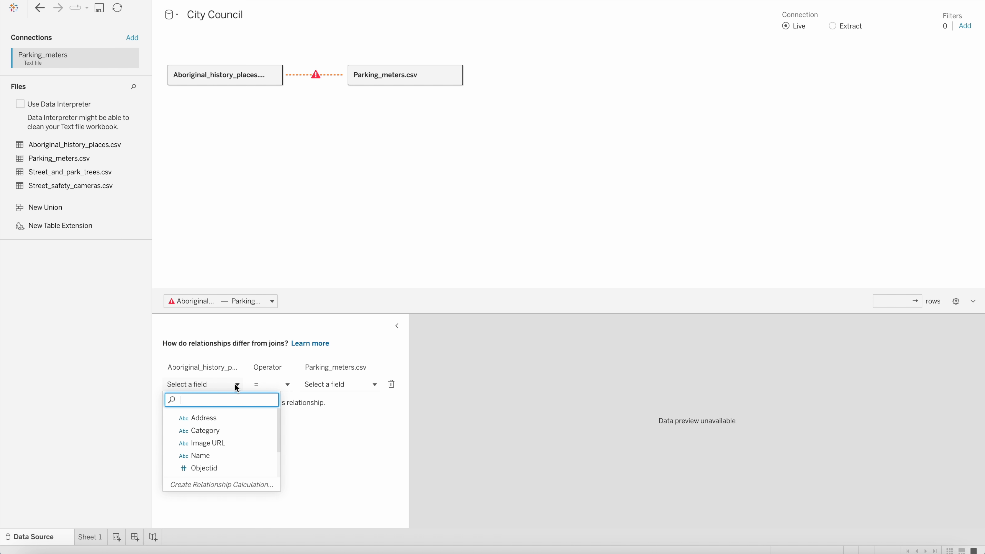
left_click(215, 481)
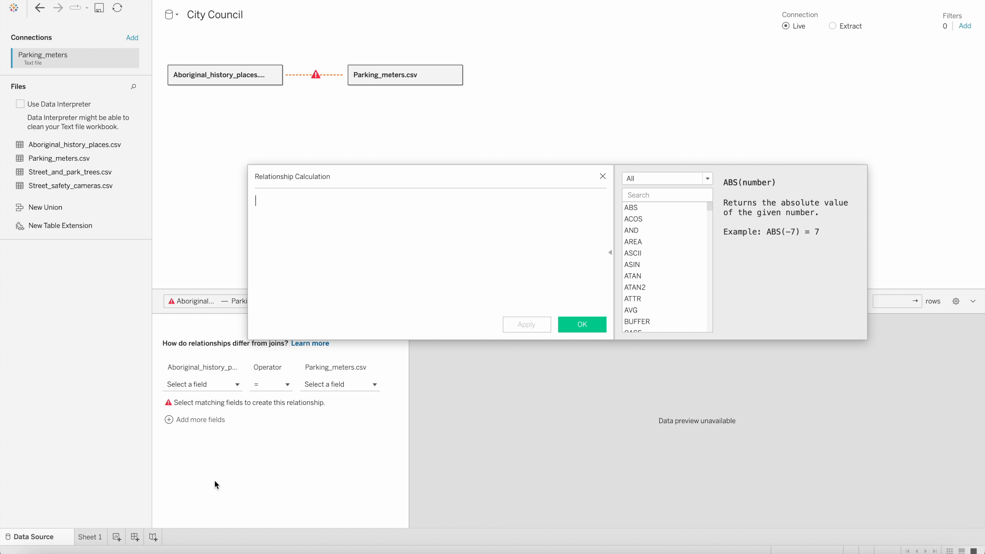
type("1")
left_click(576, 324)
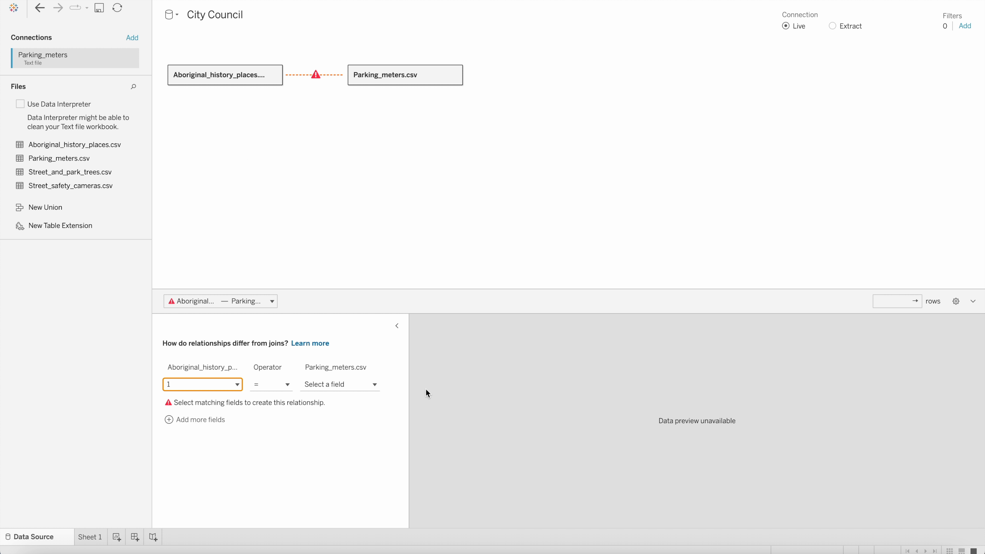
left_click(375, 386)
left_click(361, 483)
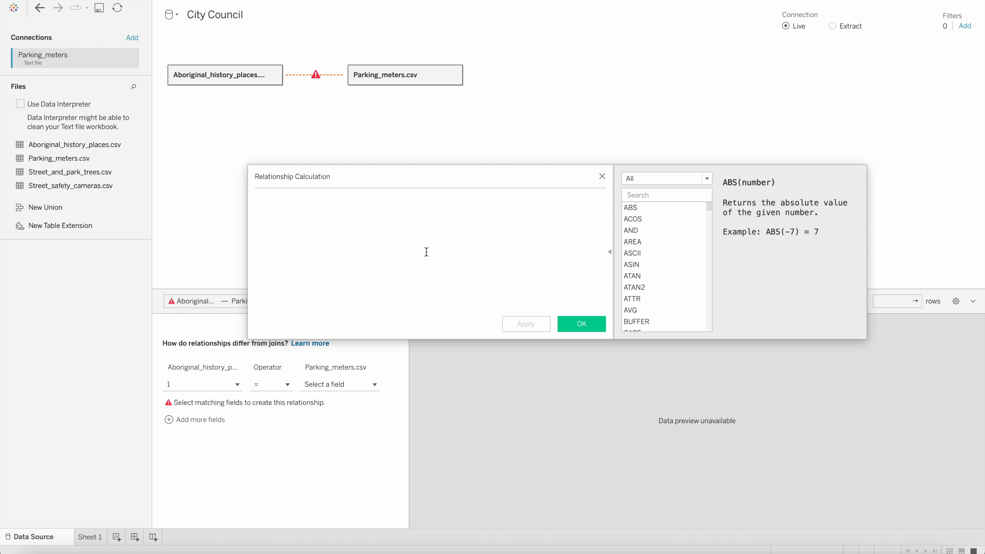
type("1")
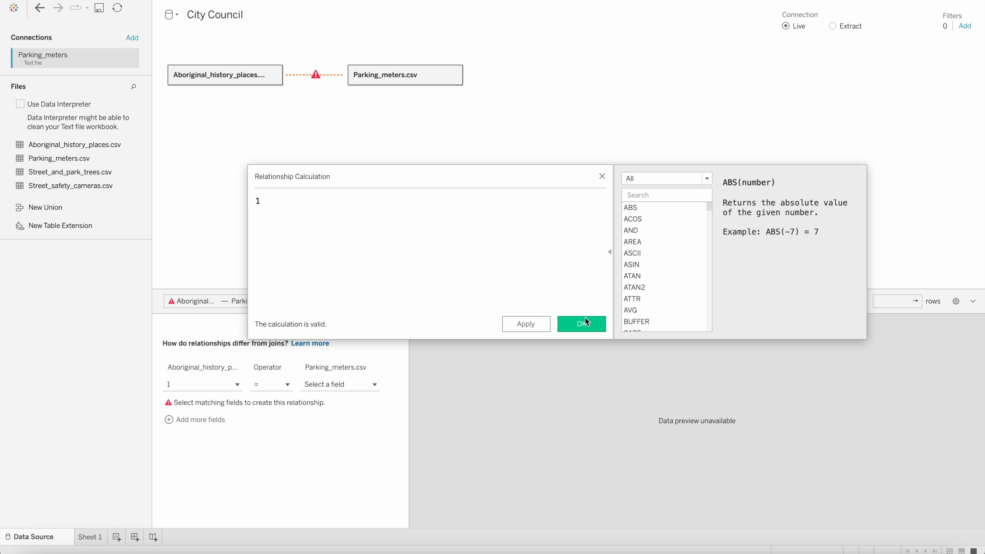
left_click(585, 326)
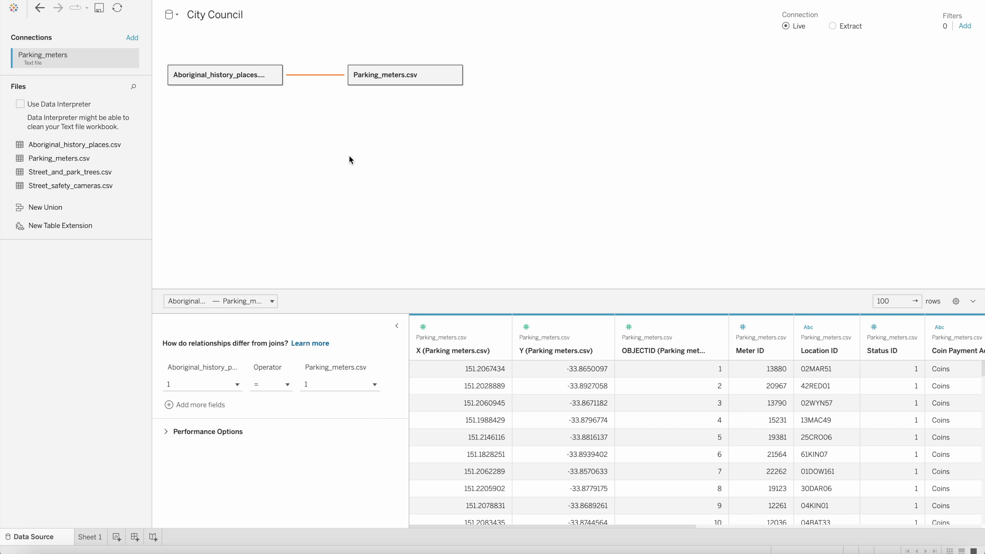
- On Sheet 1, assign the Longitude geographic role to X (Parking meters.csv) and the Latitude role to Y (Parking meters.csv)
left_click(93, 537)
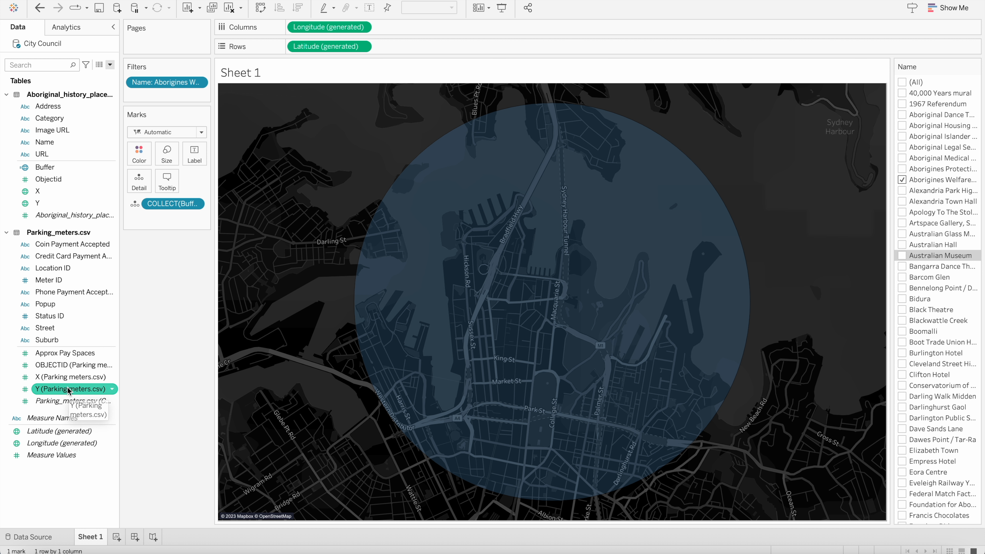
left_click(24, 379)
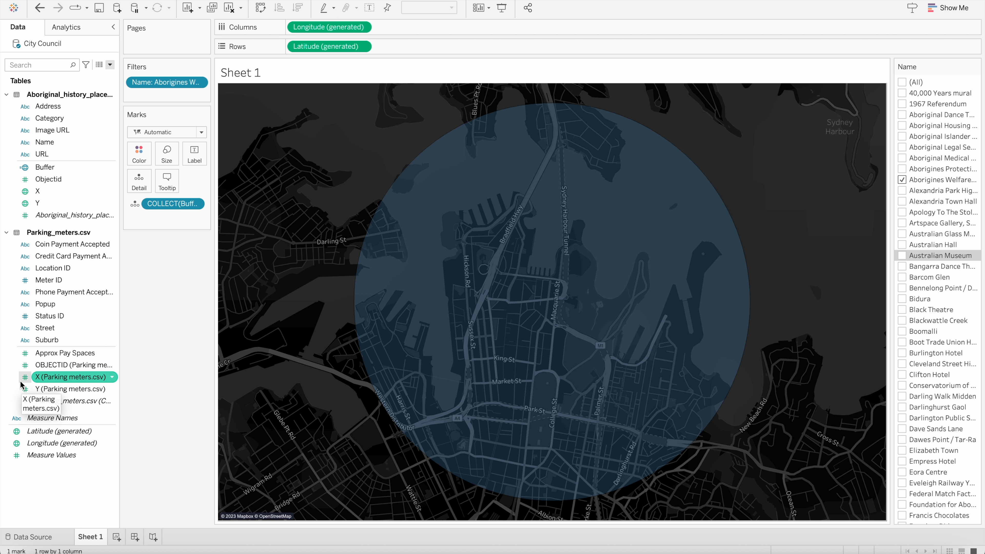
left_click(24, 382)
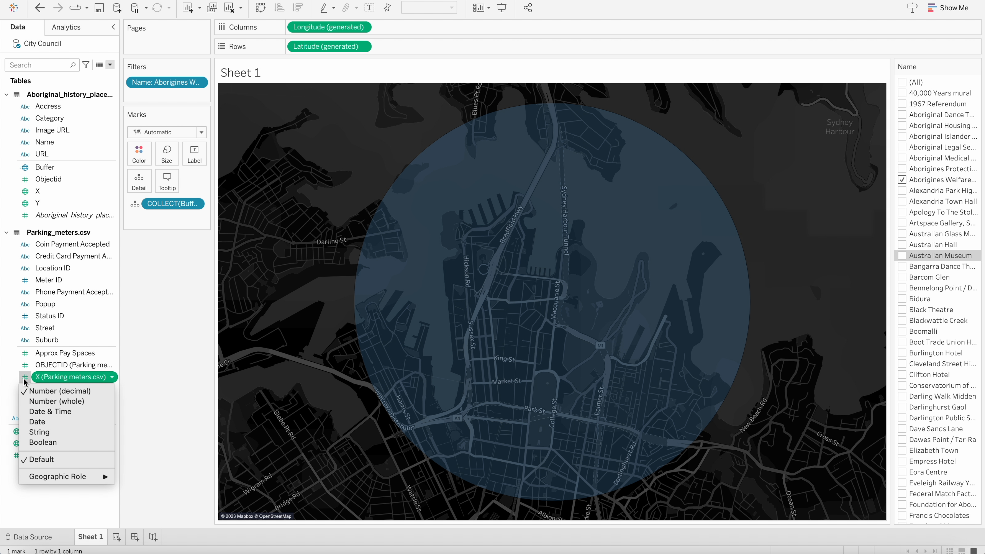
mouse_move(64, 477)
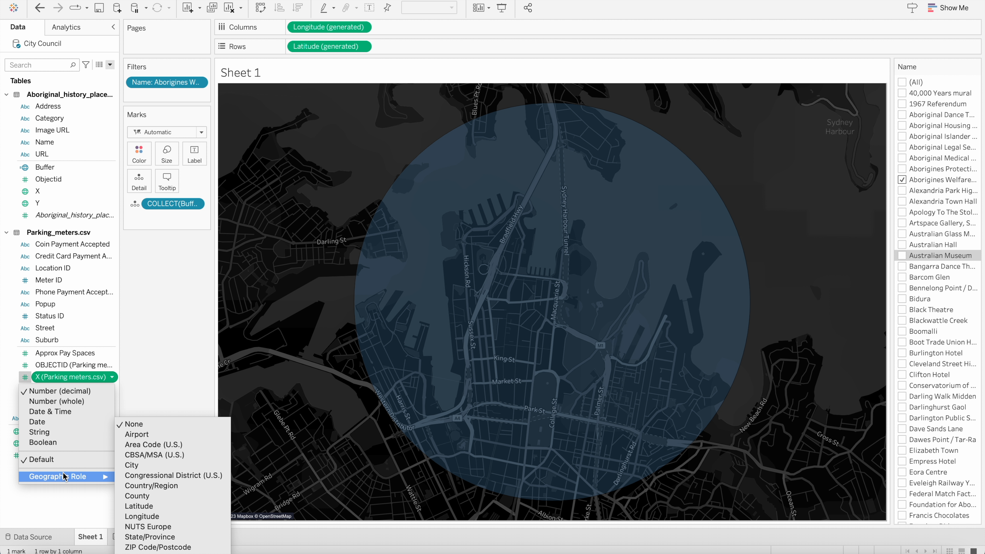
left_click(141, 516)
left_click(70, 389)
left_click(26, 390)
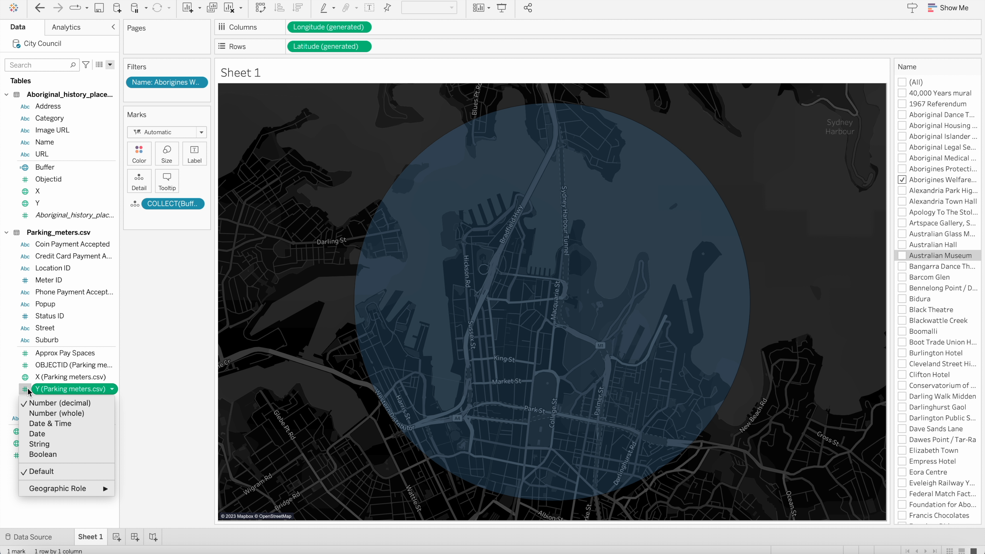
mouse_move(86, 488)
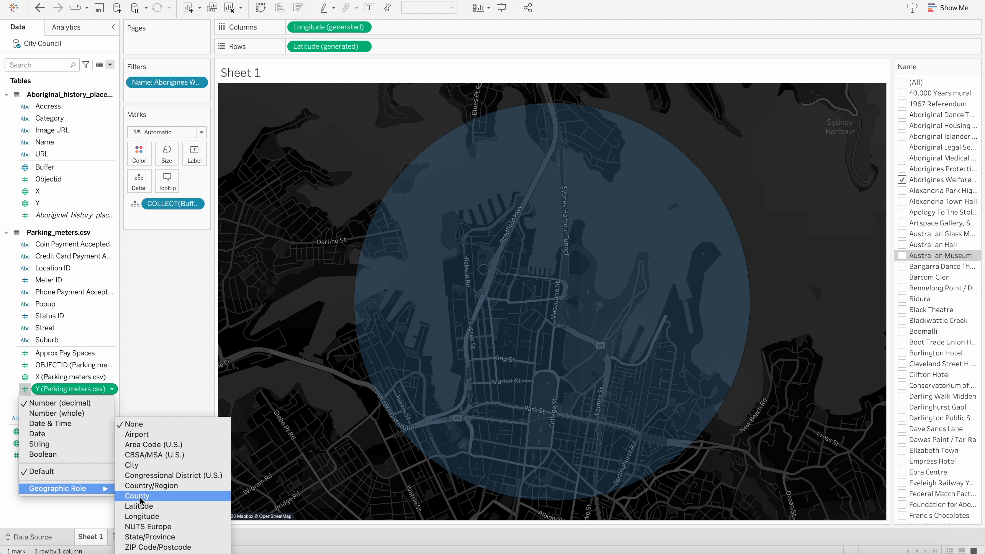
left_click(151, 507)
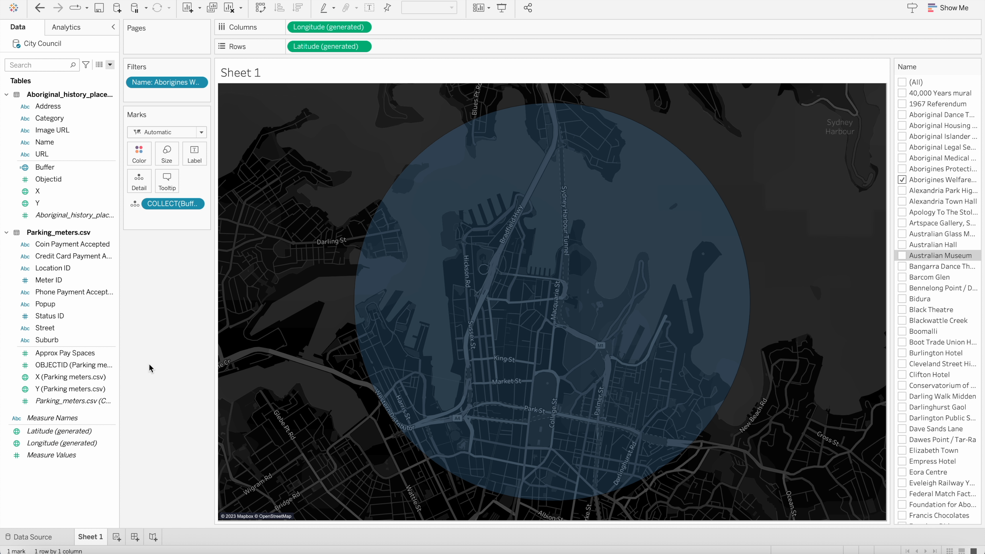
- Create a calculated field named Makepoint and insert the MAKEPOINT function in its formula
left_click(91, 377)
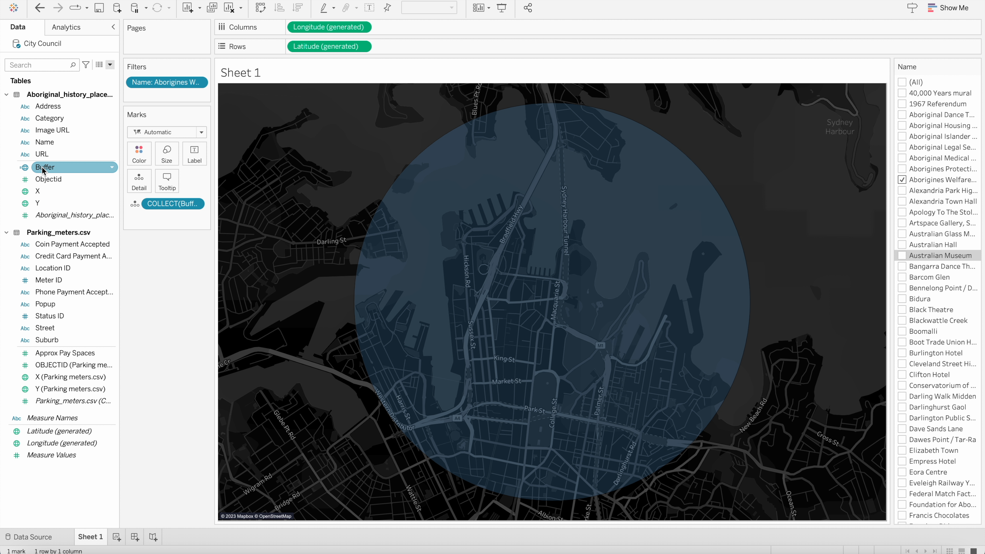
left_click(110, 64)
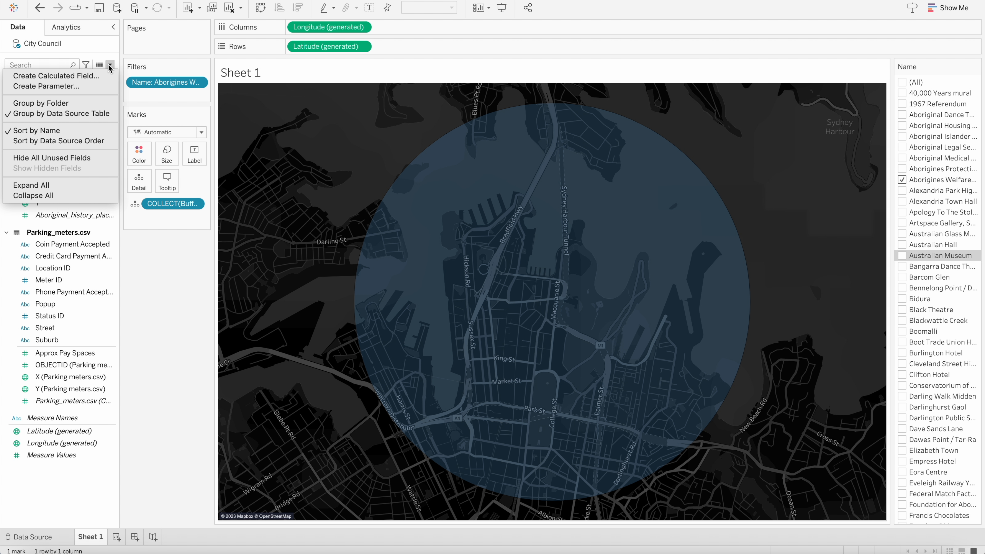
left_click(96, 79)
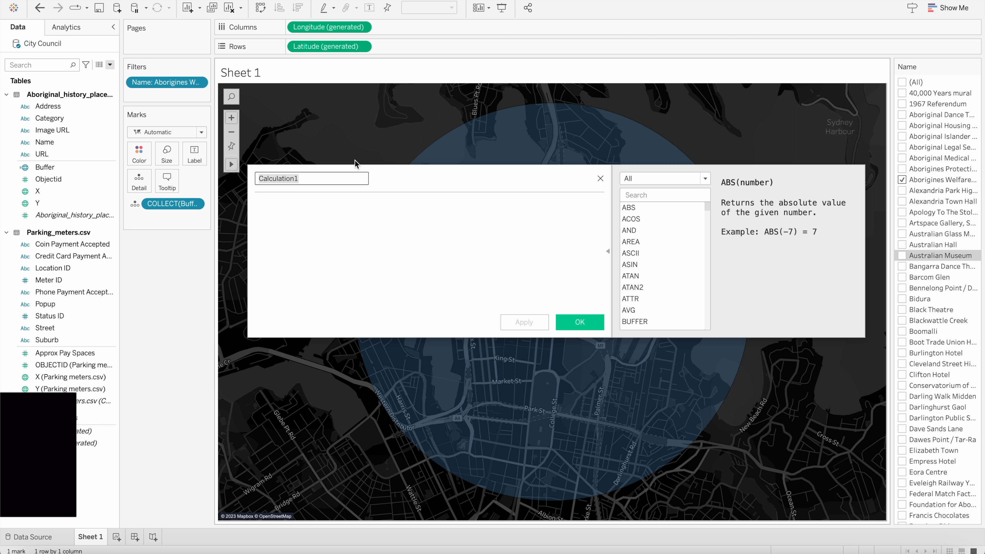
type("Makepoint")
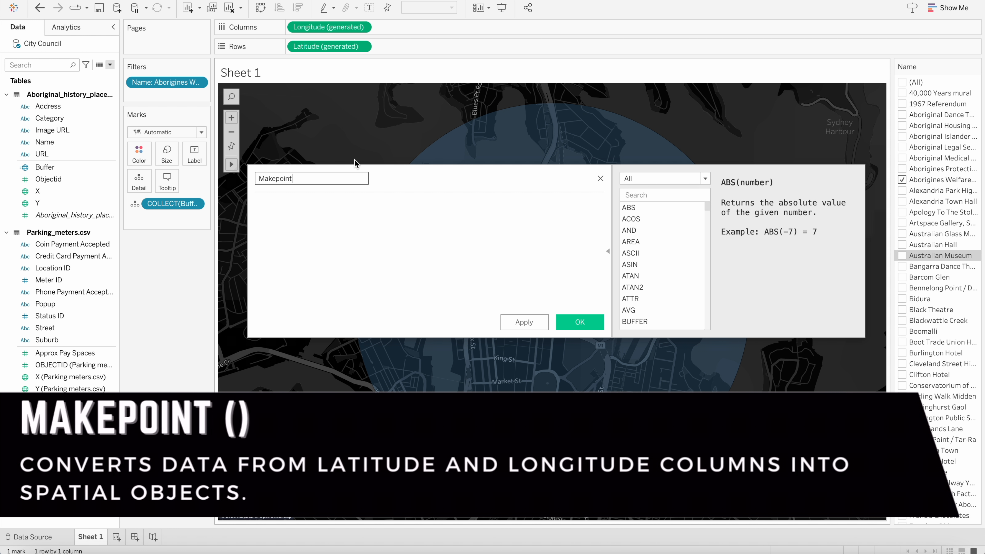
key("Tab")
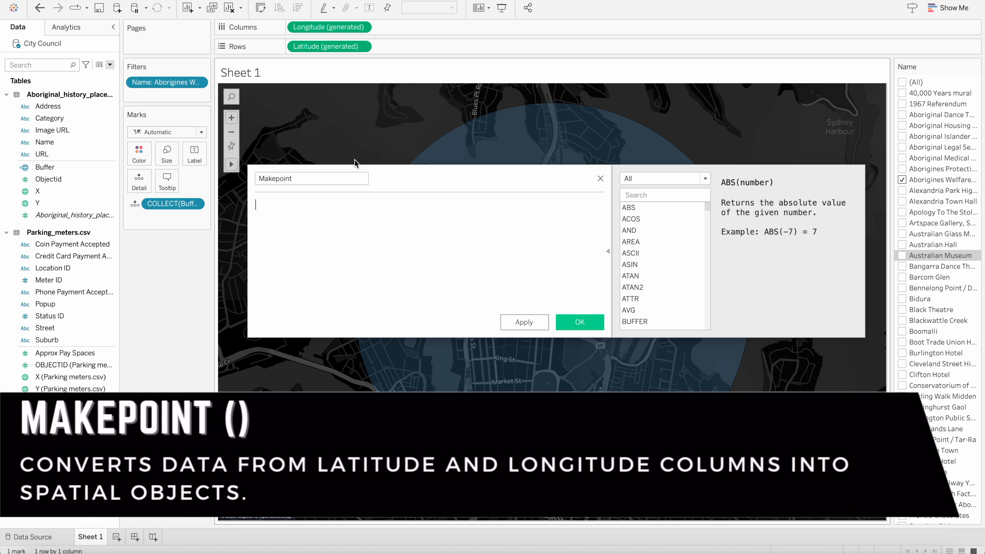
type("make")
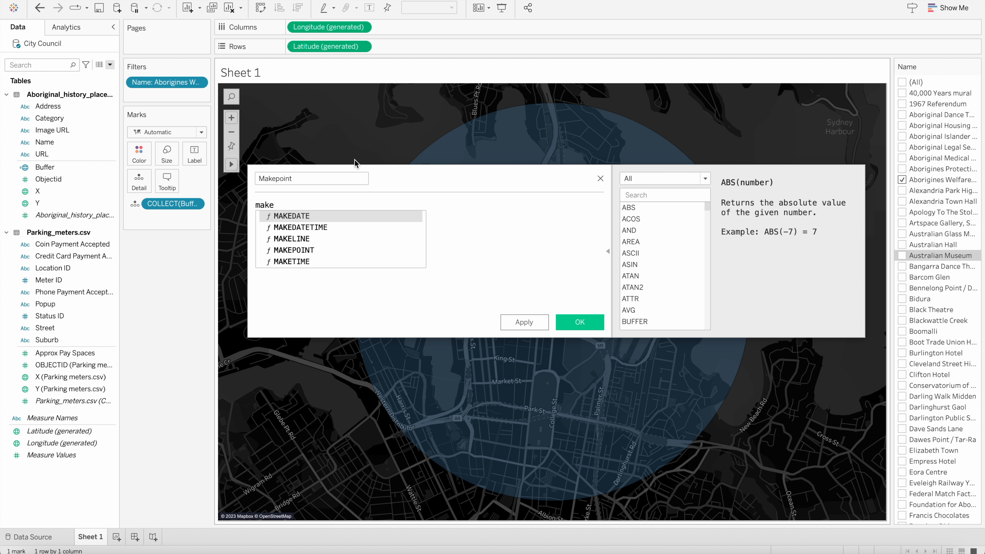
key("Down")
key("Down")
key("Down")
key("Return")
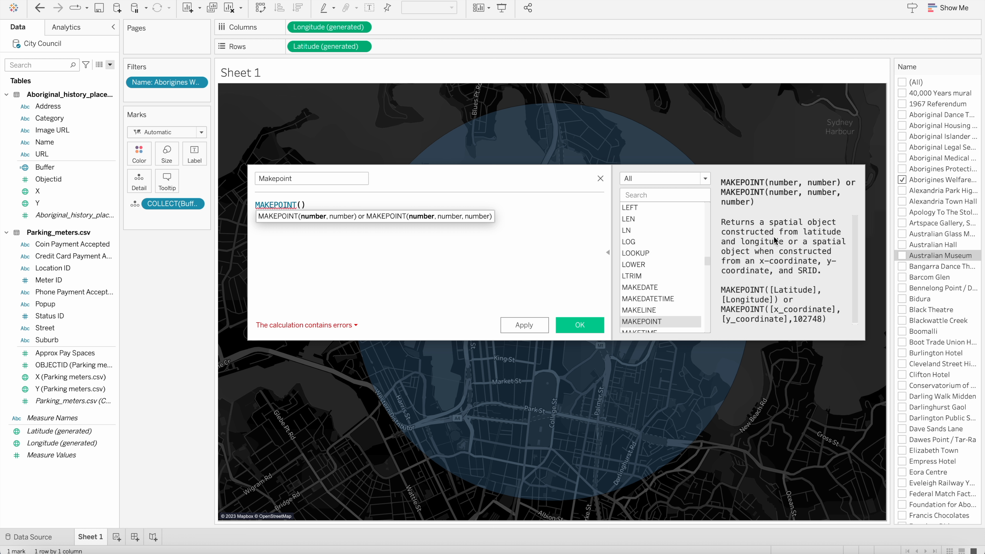
- Complete the formula as MAKEPOINT([Y (Parking meters.csv)],[X (Parking meters.csv)]) and save the calculated field
scroll(799, 271, "down", 1)
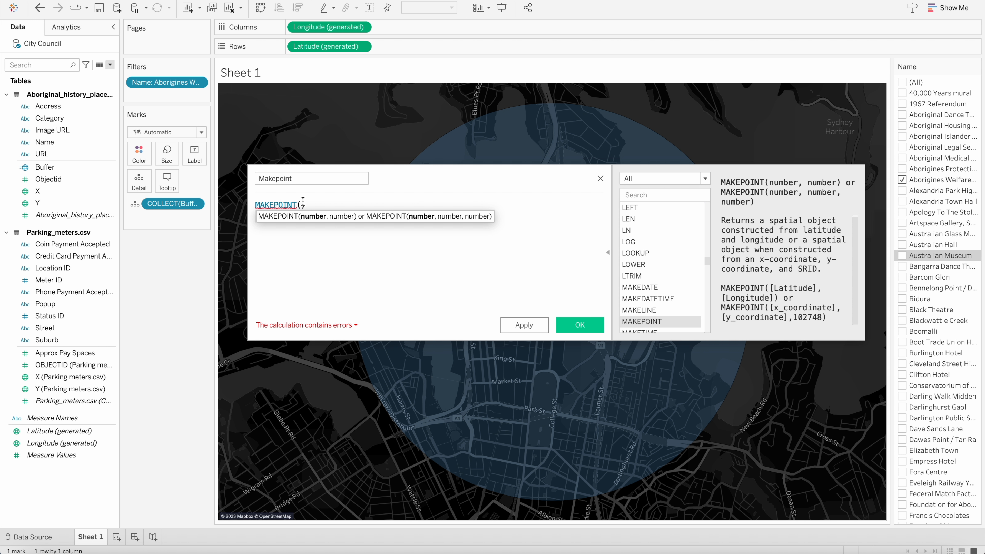
type("Y")
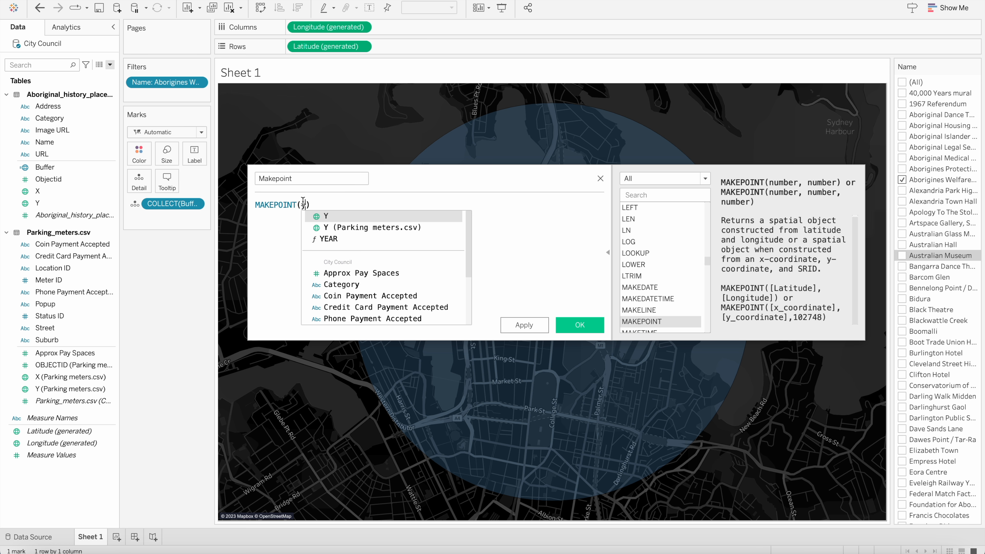
key("Down")
key("Return")
type(",x")
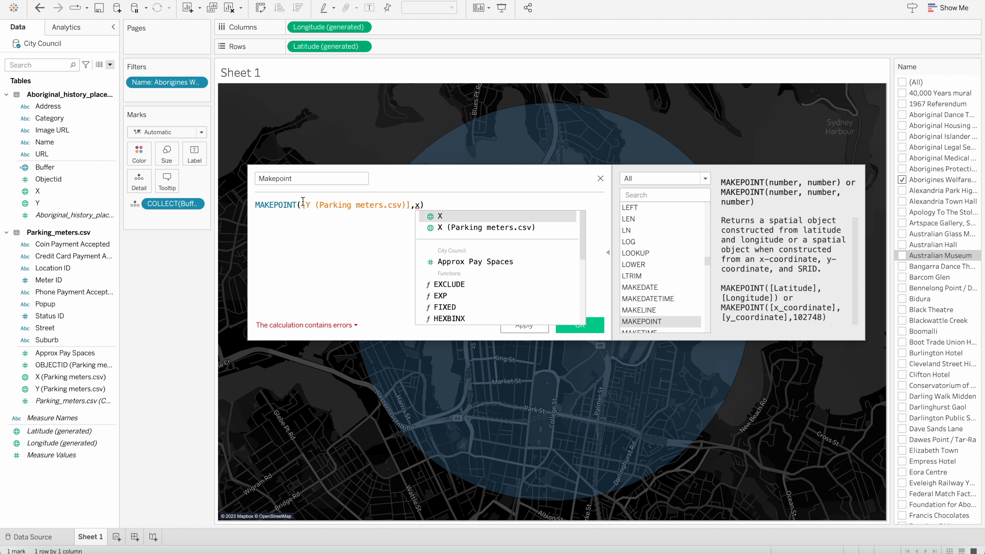
key("Down")
key("Return")
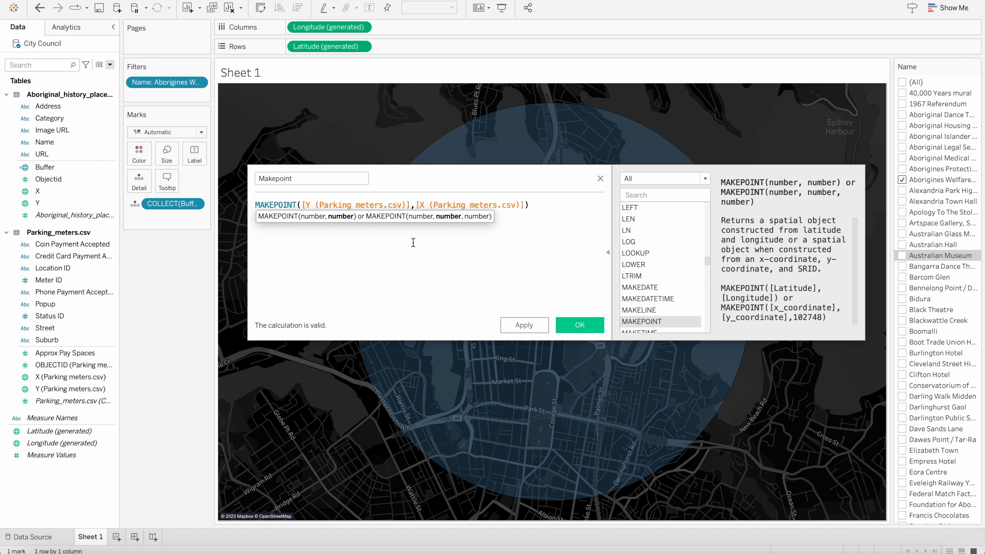
left_click(580, 323)
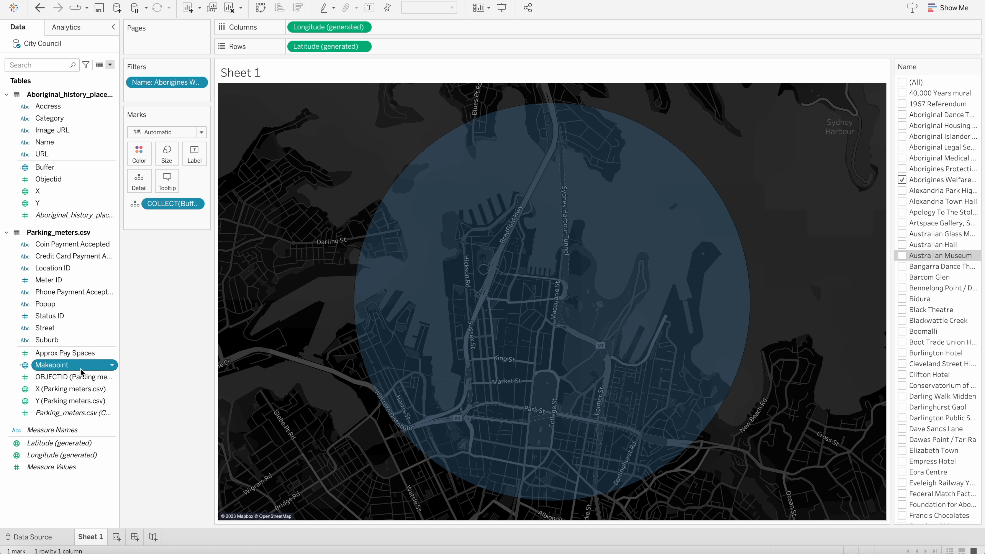
- Add the Makepoint field to the map as a new marks layer and add Meter ID to that layer's detail
left_click_drag(80, 372, 320, 111)
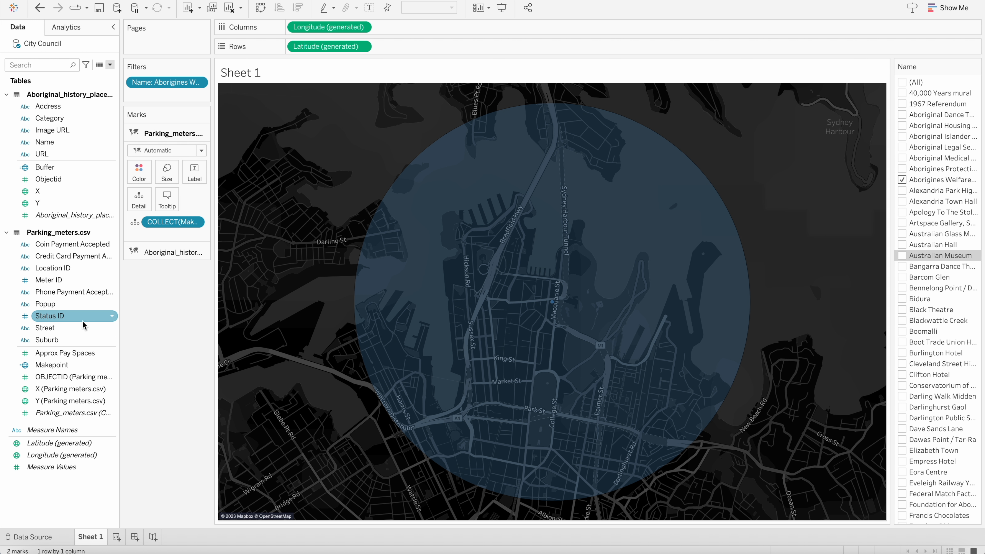
left_click(60, 282)
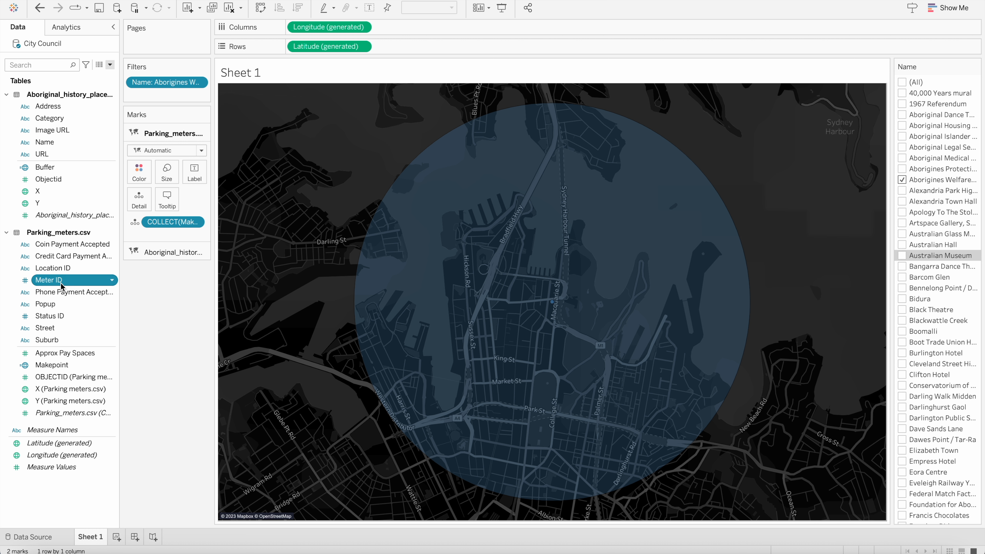
left_click(61, 282)
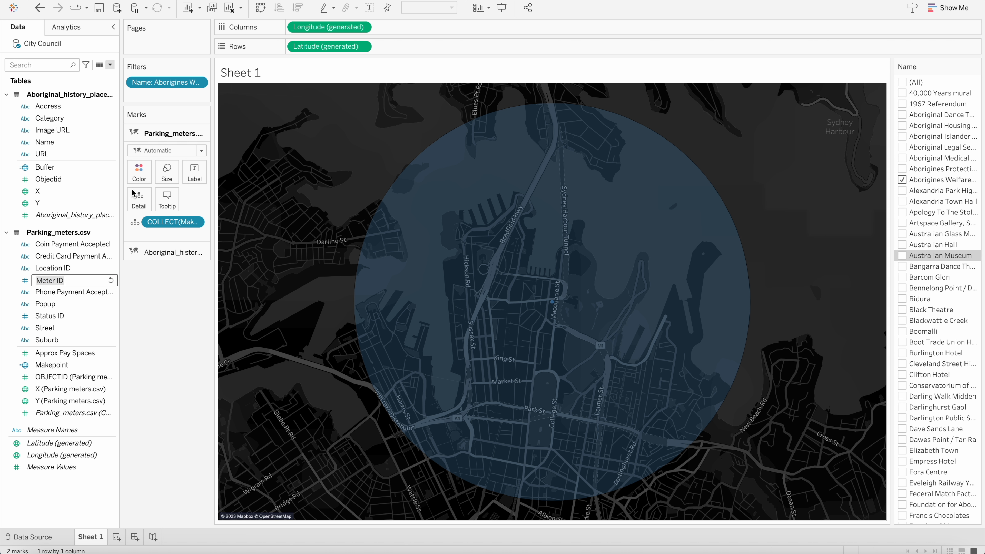
left_click(158, 315)
left_click_drag(58, 280, 138, 202)
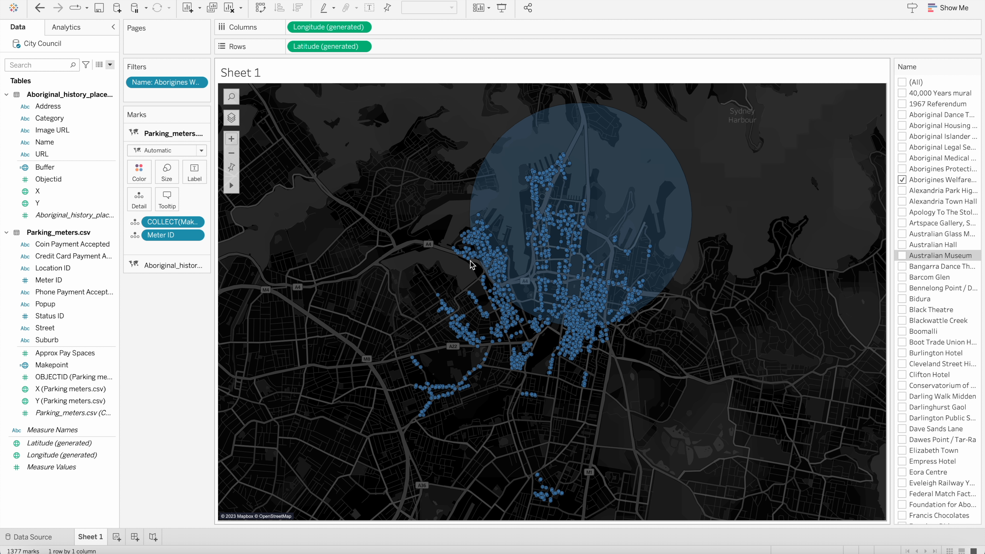
mouse_move(601, 342)
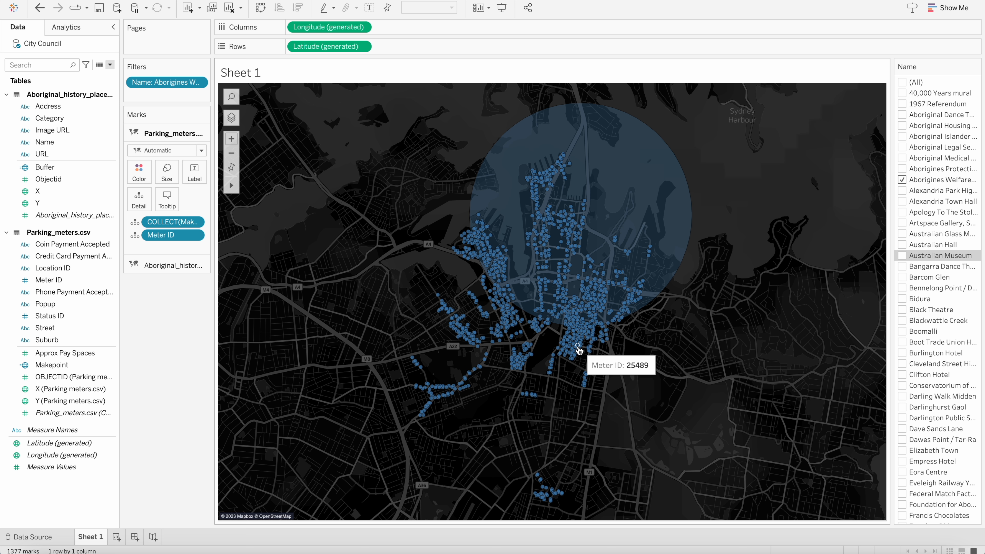
- Create a calculated field named intersect with the formula INTERSECTS([Buffer],[Makepoint]) and save it
left_click(111, 65)
left_click(97, 77)
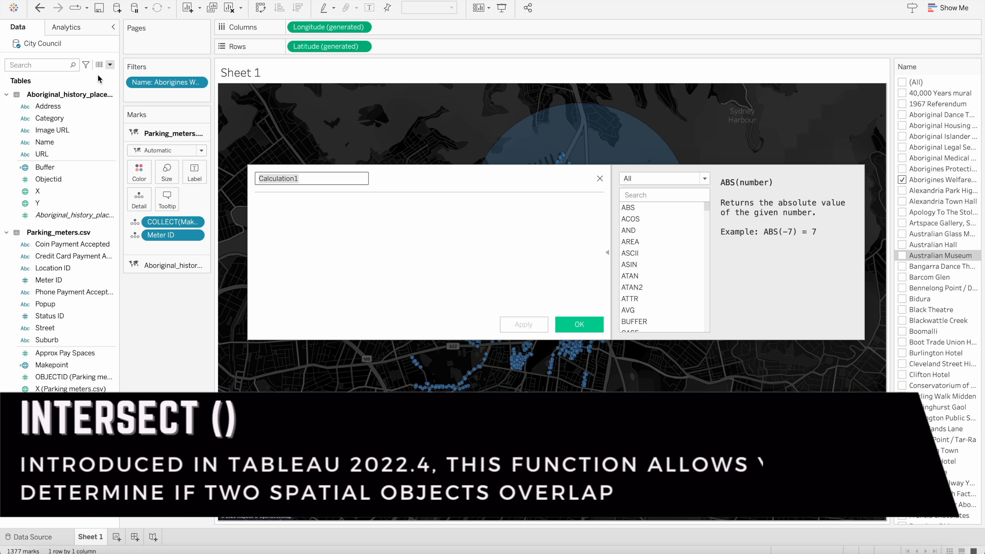
type("intersect")
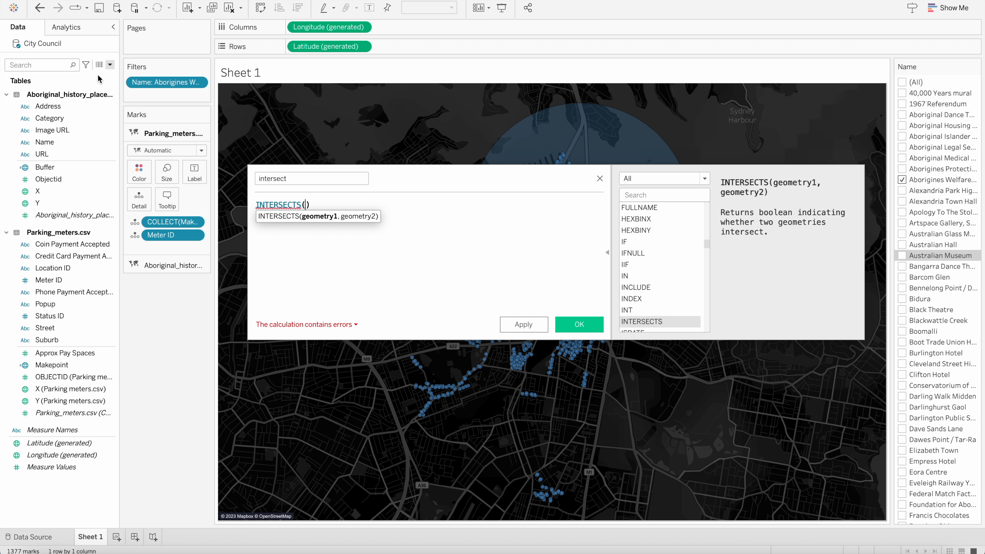
type("[Buffer]")
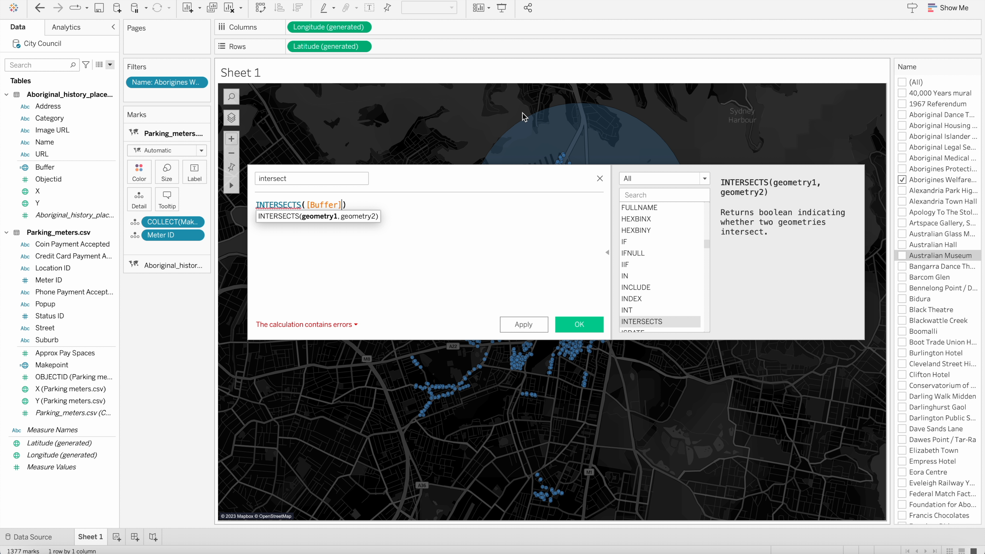
left_click_drag(550, 172, 554, 357)
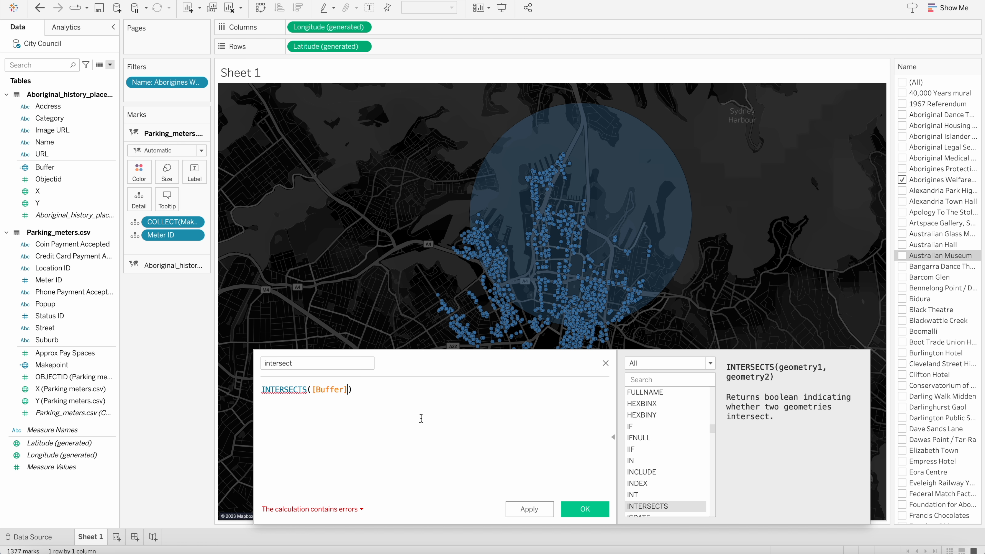
type(",mak")
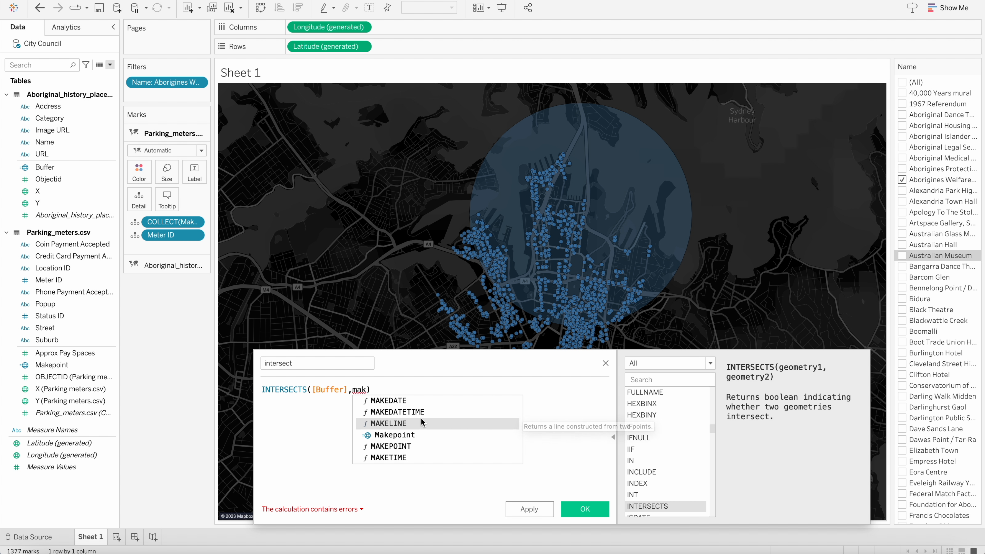
left_click(419, 434)
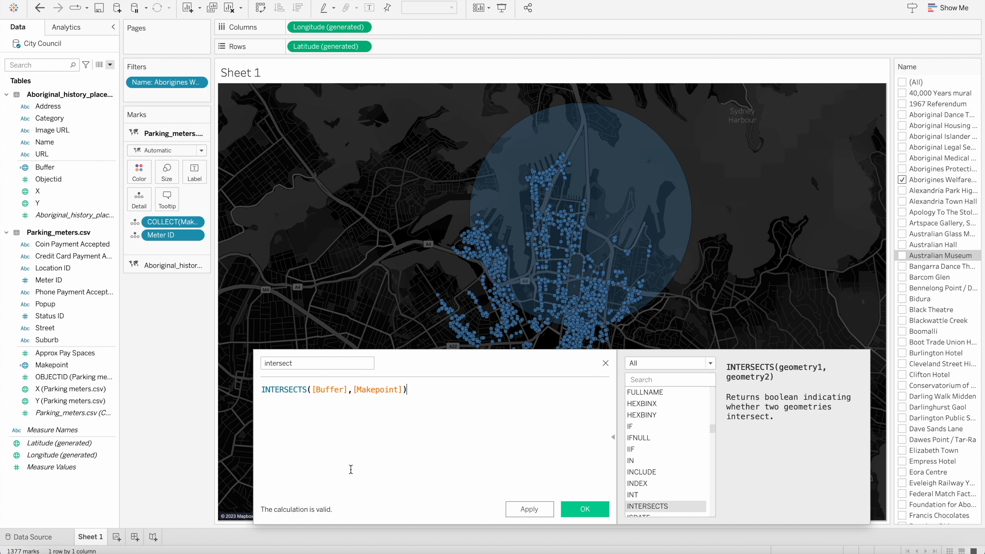
left_click(588, 509)
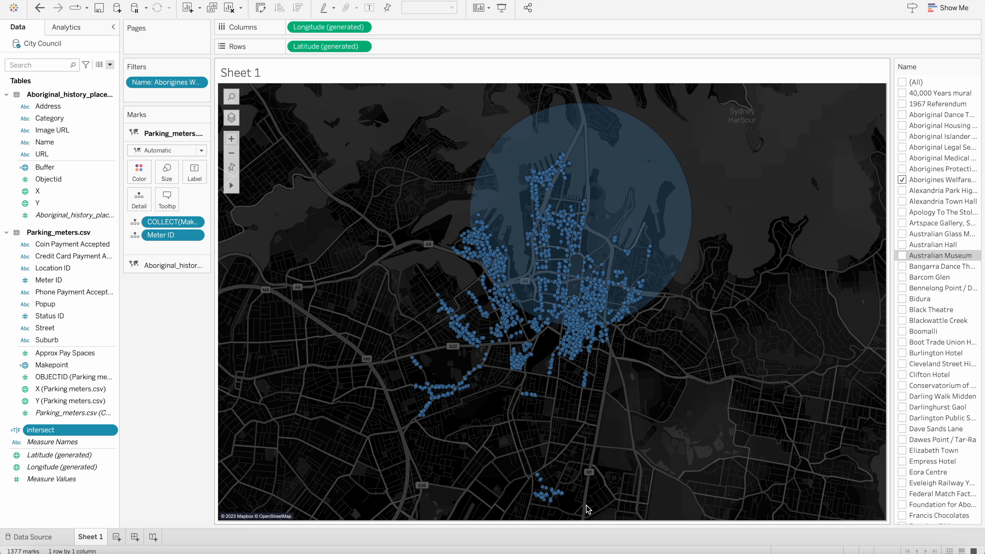
- Filter the map by the intersect field, keeping only the value True
mouse_move(50, 433)
left_mouse_down()
mouse_move(143, 97)
mouse_move(150, 101)
left_mouse_up()
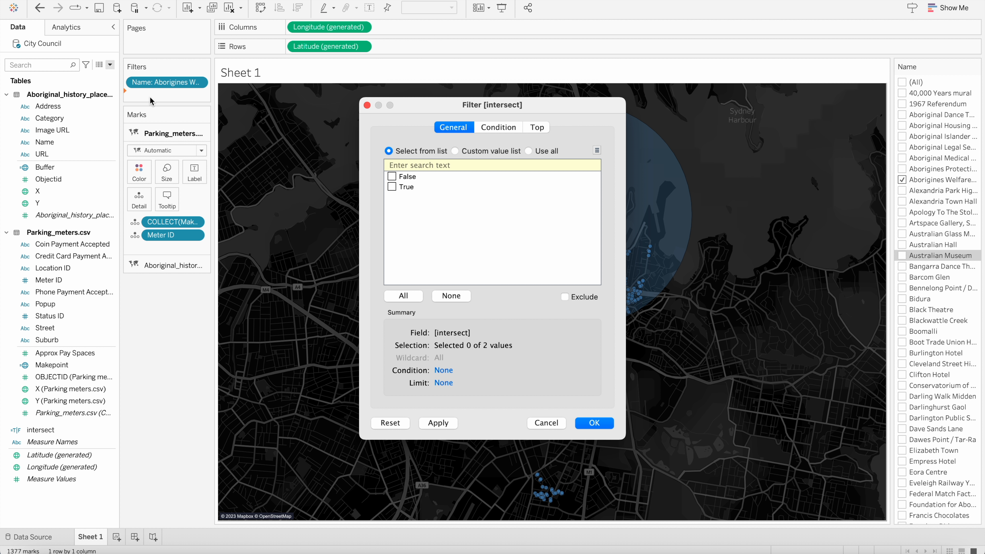
left_click(392, 187)
left_click(594, 423)
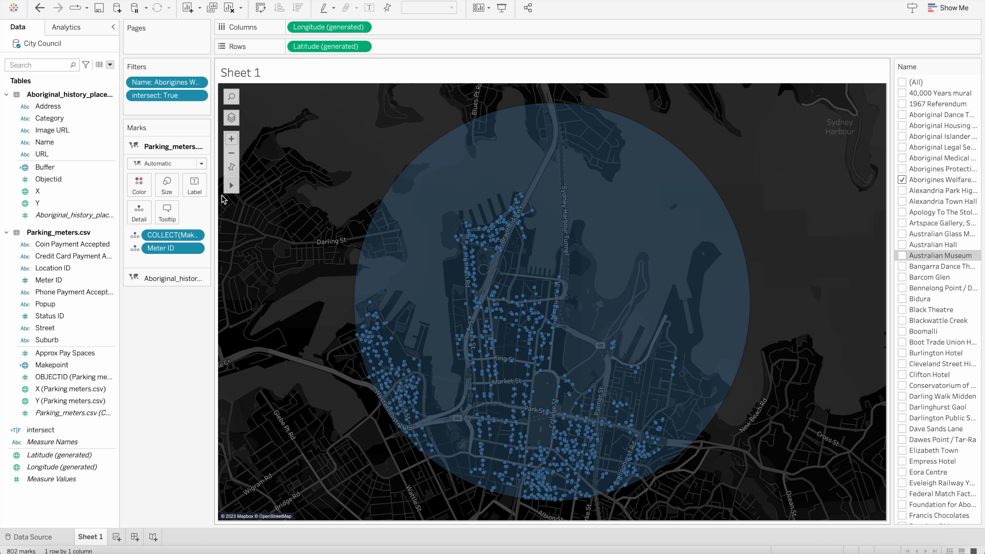
- Change the parking meters layer's mark type to Shape and assign the red pin from the Parking shape palette
left_click(202, 164)
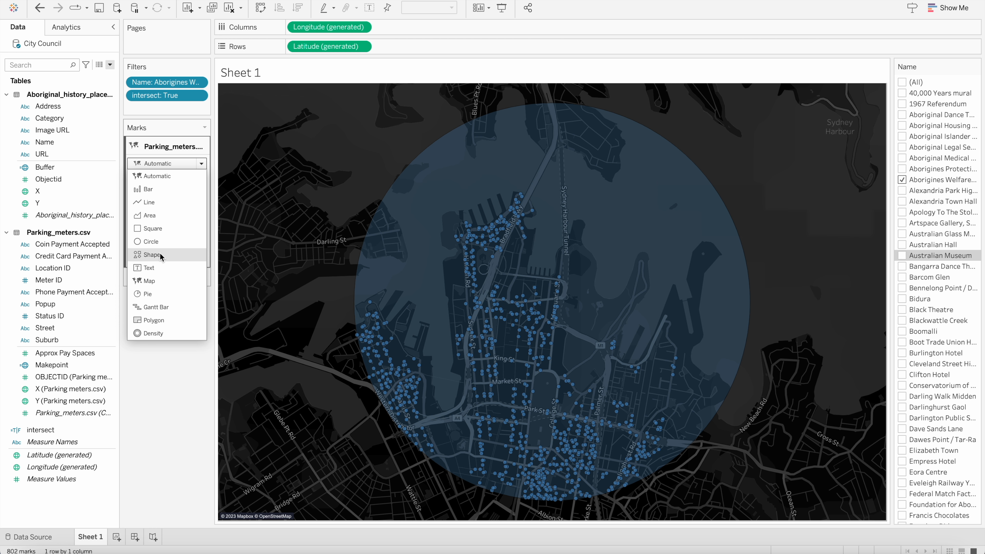
left_click(152, 255)
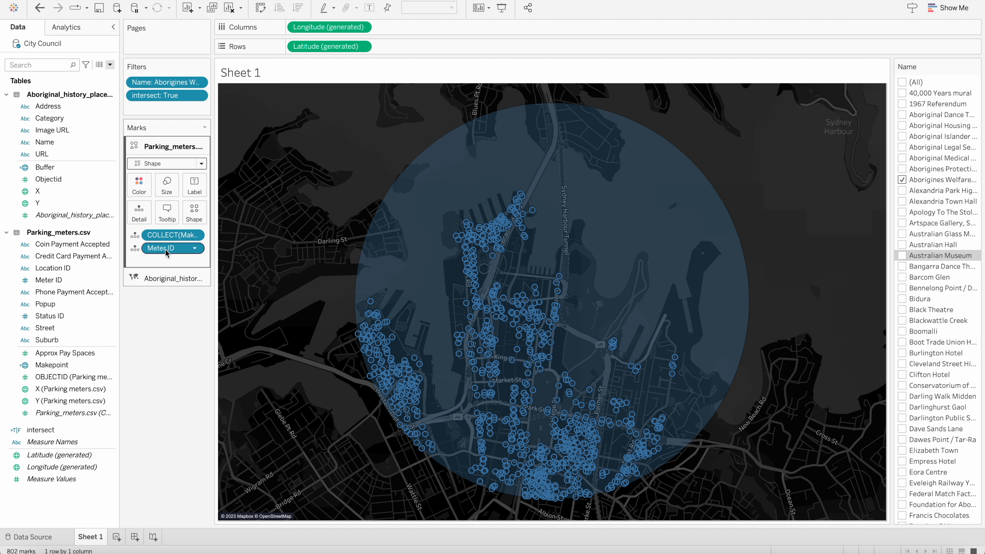
left_click(194, 212)
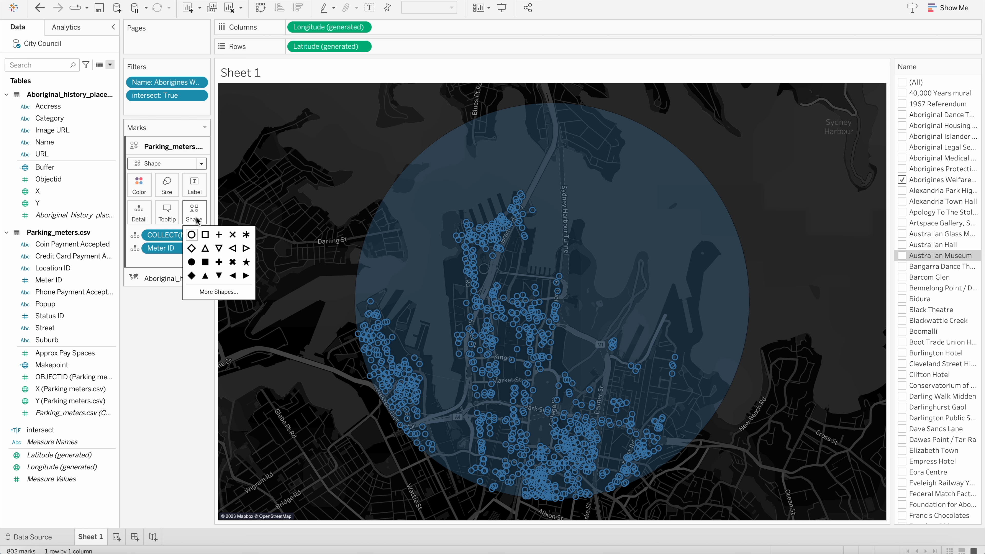
left_click(217, 292)
left_click(520, 188)
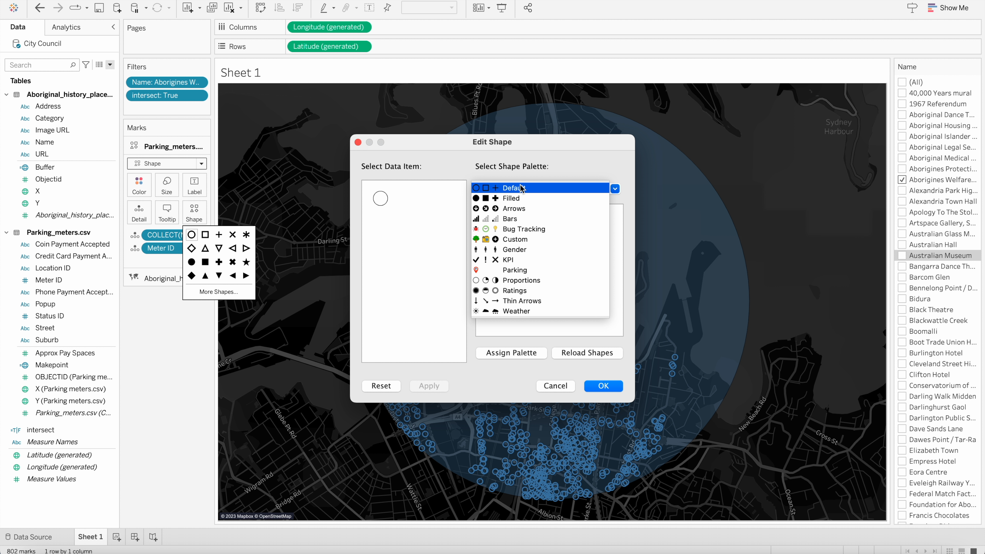
left_click(516, 240)
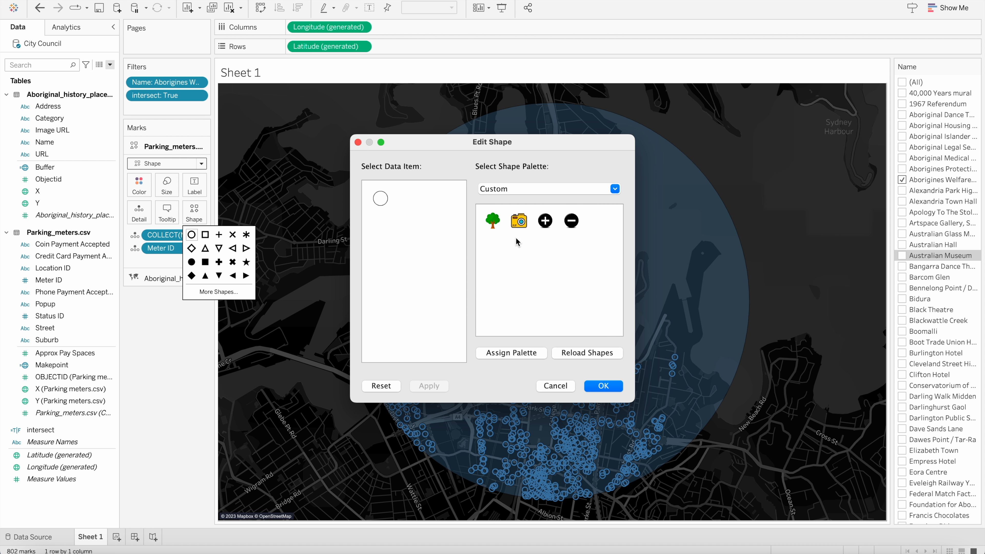
left_click(551, 190)
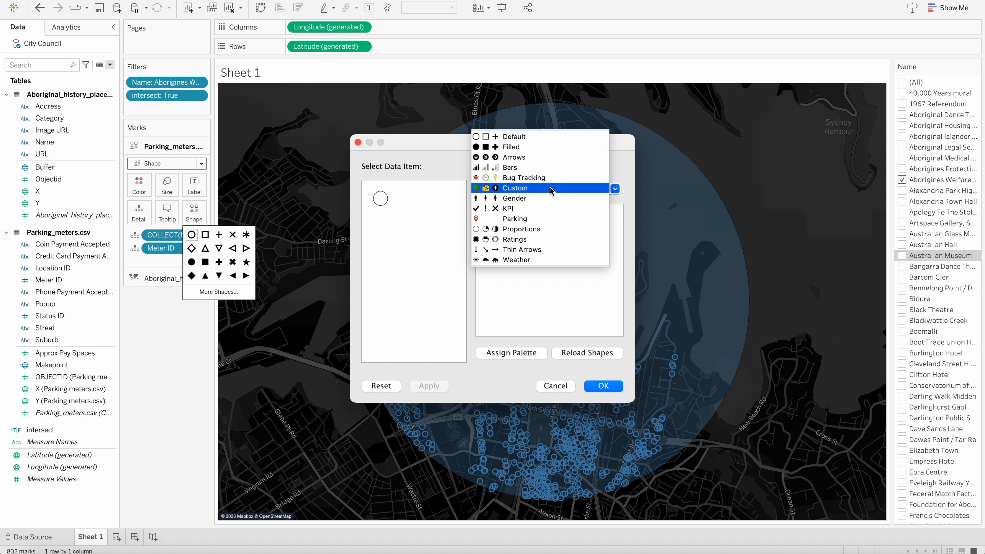
left_click(524, 219)
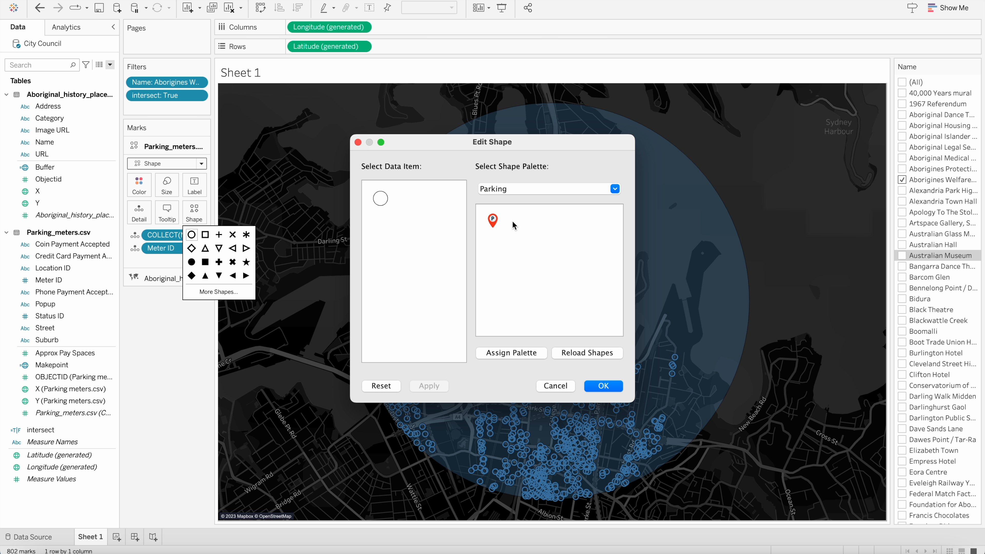
left_click(493, 220)
left_click(603, 386)
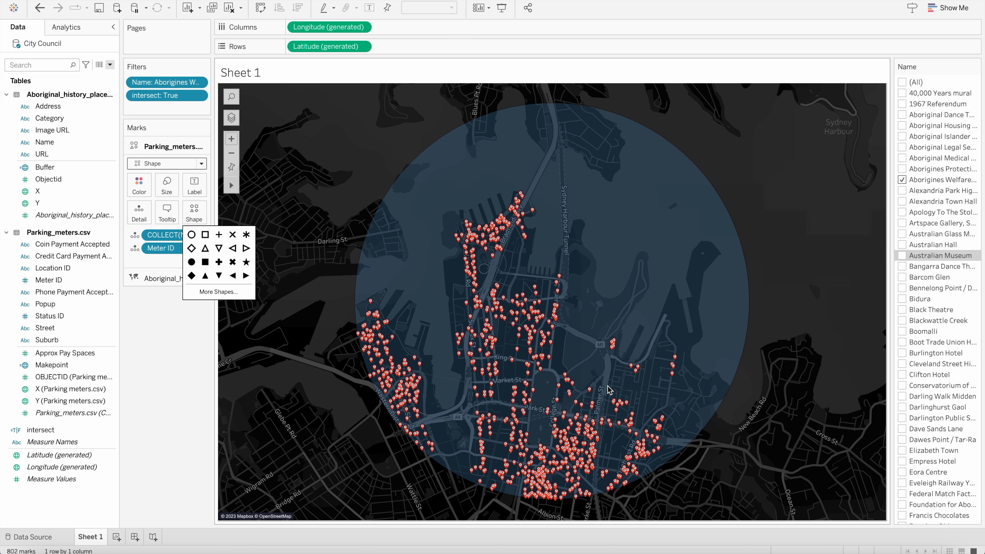
- Examine the list of available shape palettes for the parking meters layer and close the shape editor without changes
left_click(195, 214)
left_click(198, 213)
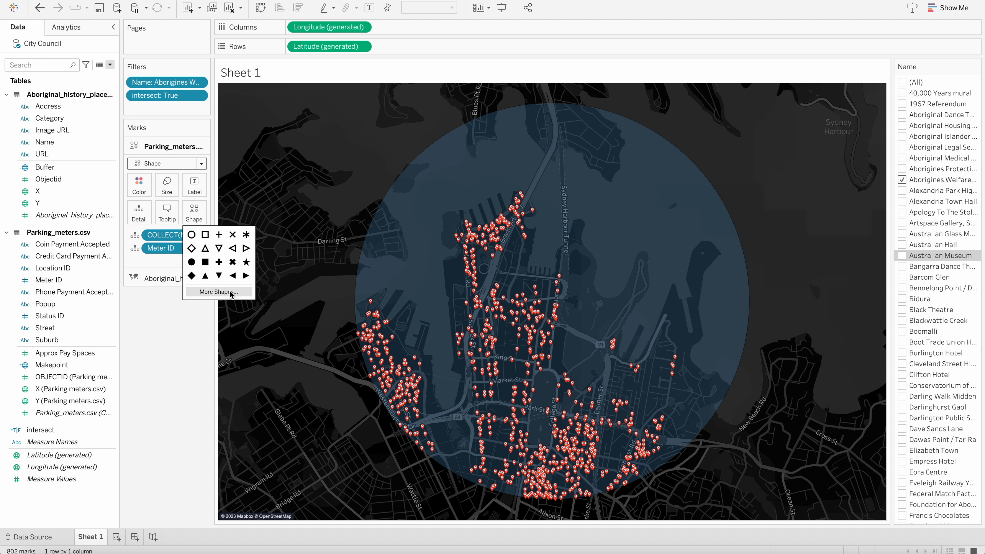
left_click(219, 292)
left_click(615, 189)
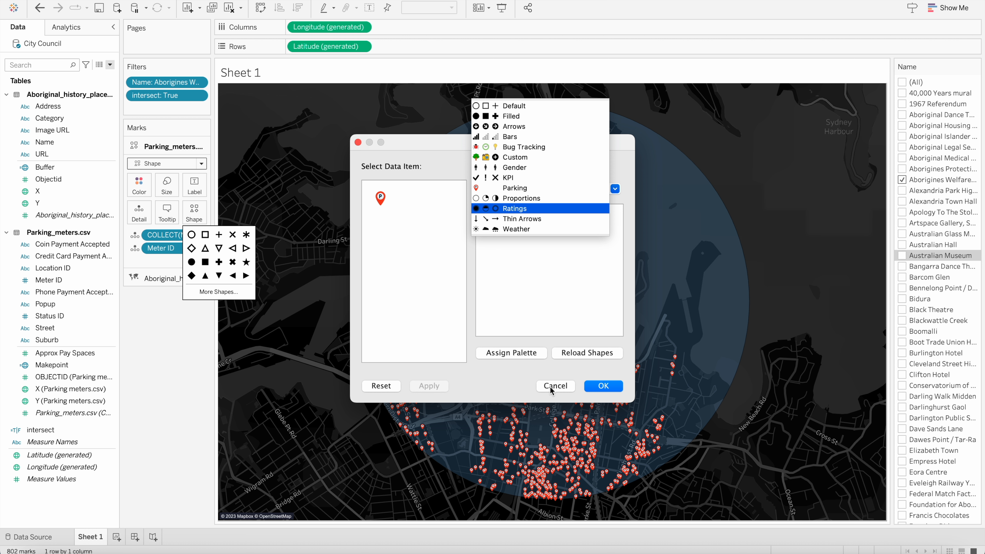
left_click(550, 386)
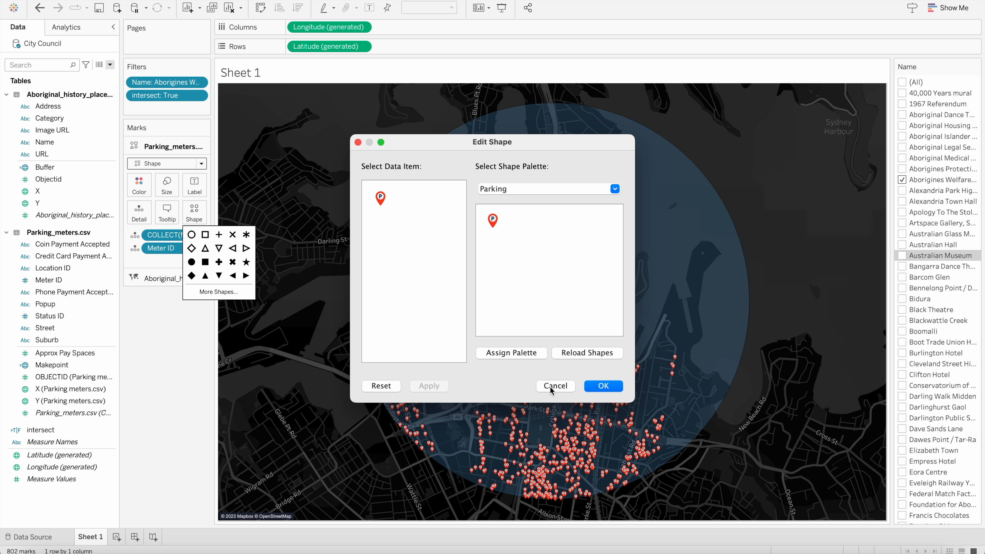
left_click(550, 387)
- Switch to Finder, inspect the image files in the Custom folder under Documents, My Tableau Repository, Shapes, and close the window
left_click(37, 551)
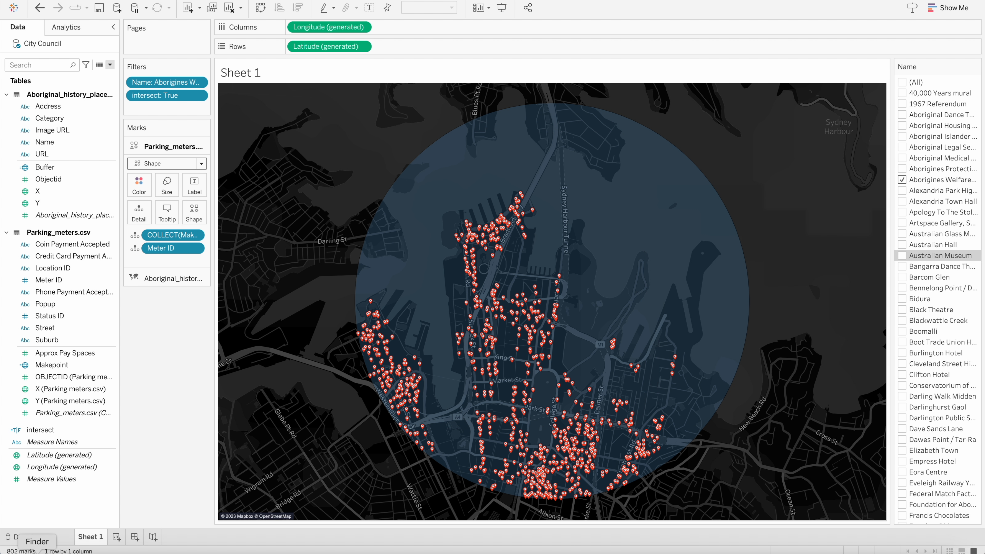
left_click(363, 138)
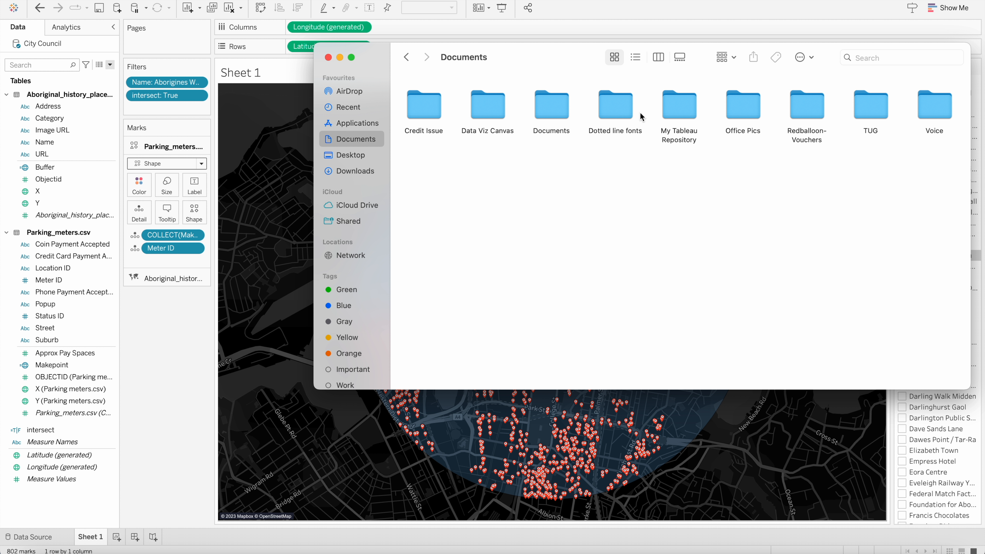
double_click(673, 112)
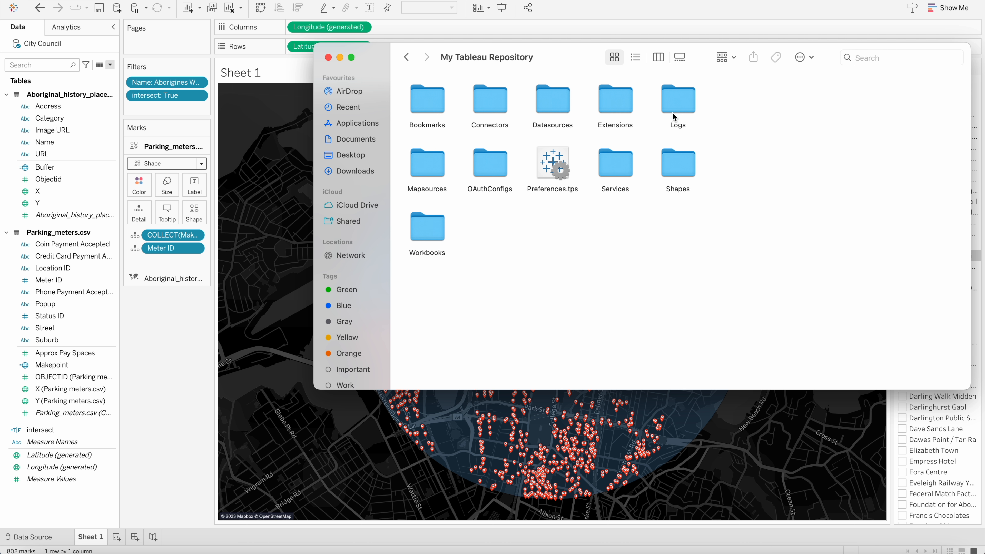
double_click(671, 175)
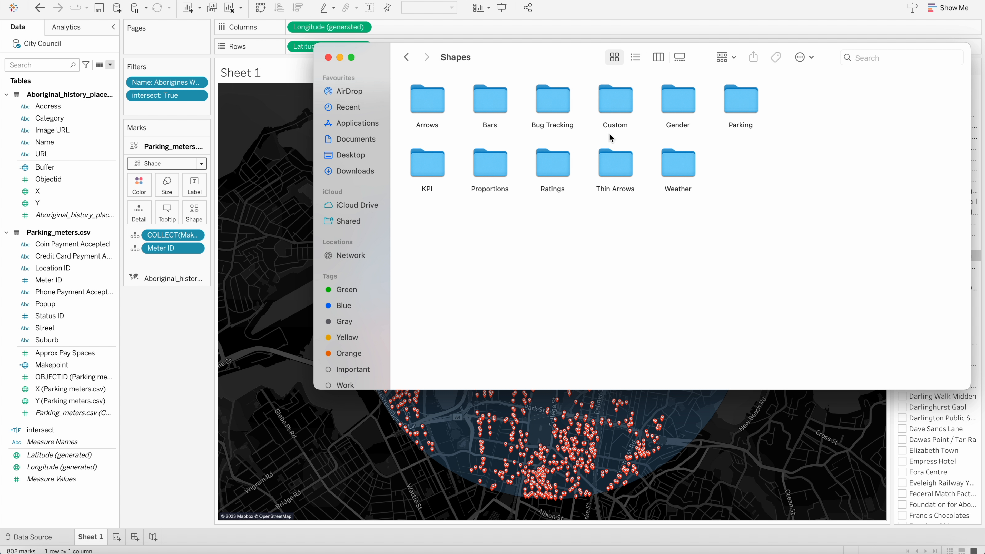
double_click(614, 105)
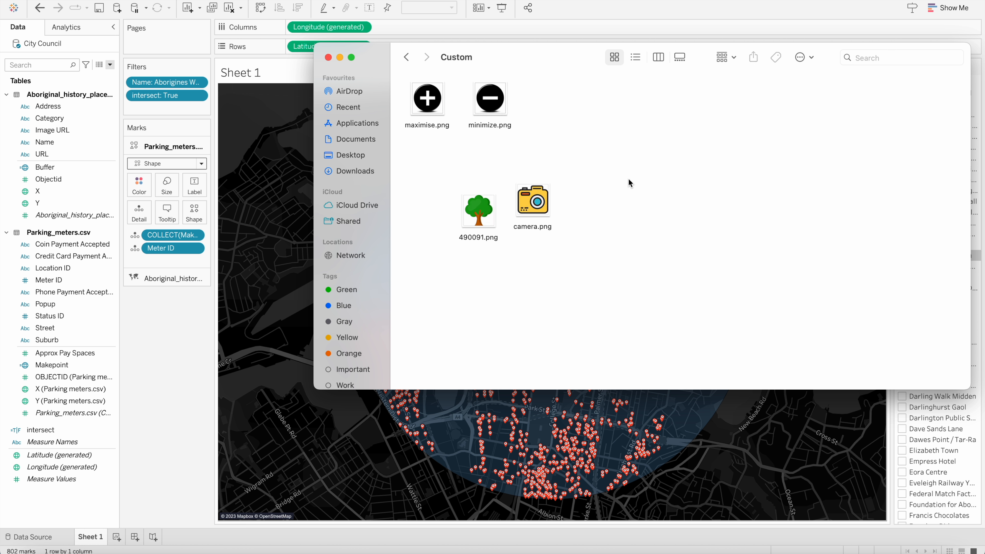
left_click(329, 59)
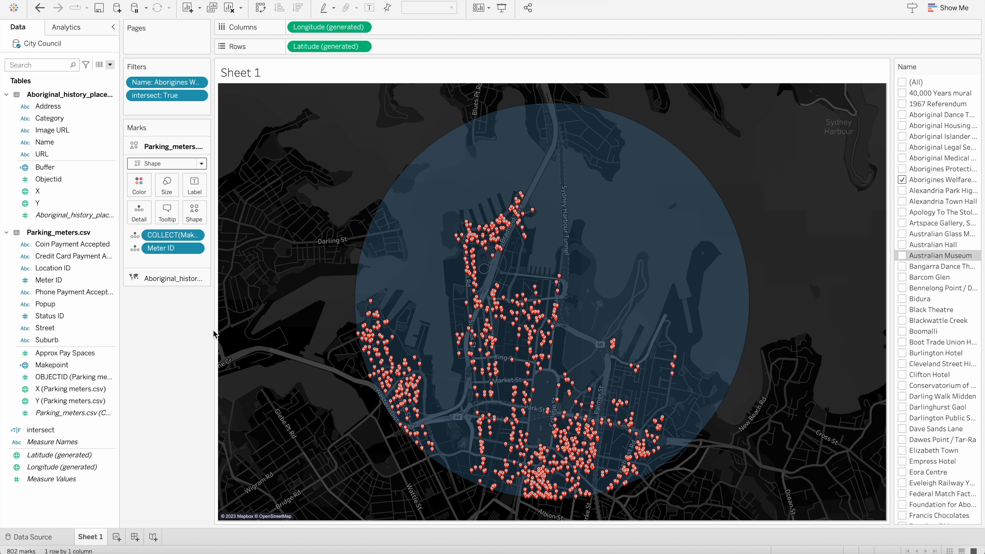
- Add Street, Suburb and Credit Card Payment Accepted to the tooltip of the parking meters layer
mouse_move(456, 239)
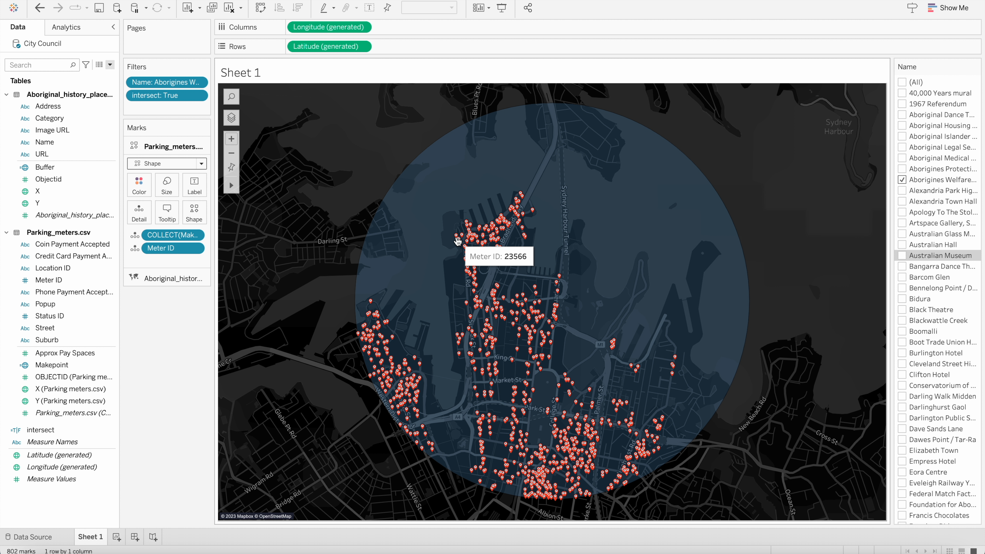
mouse_move(486, 235)
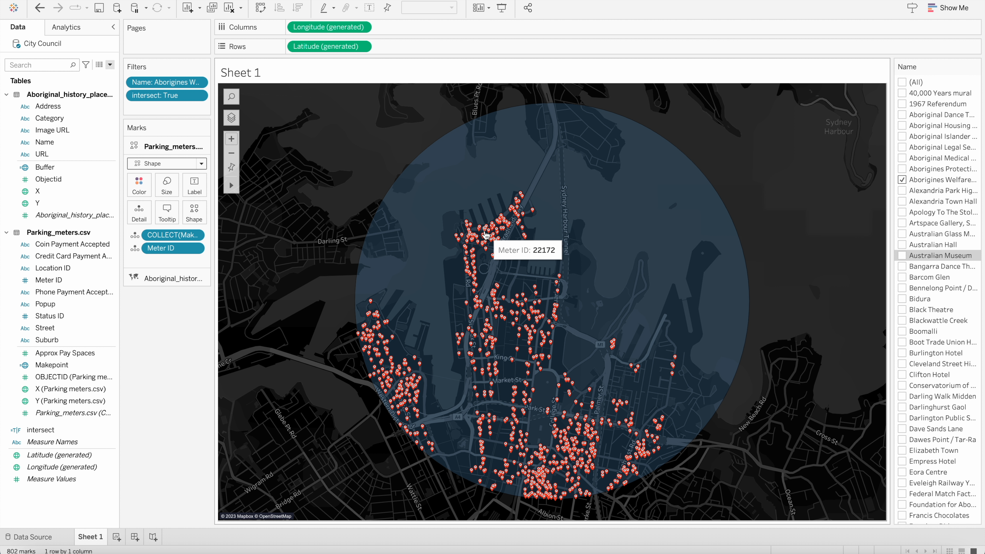
left_click_drag(45, 328, 164, 213)
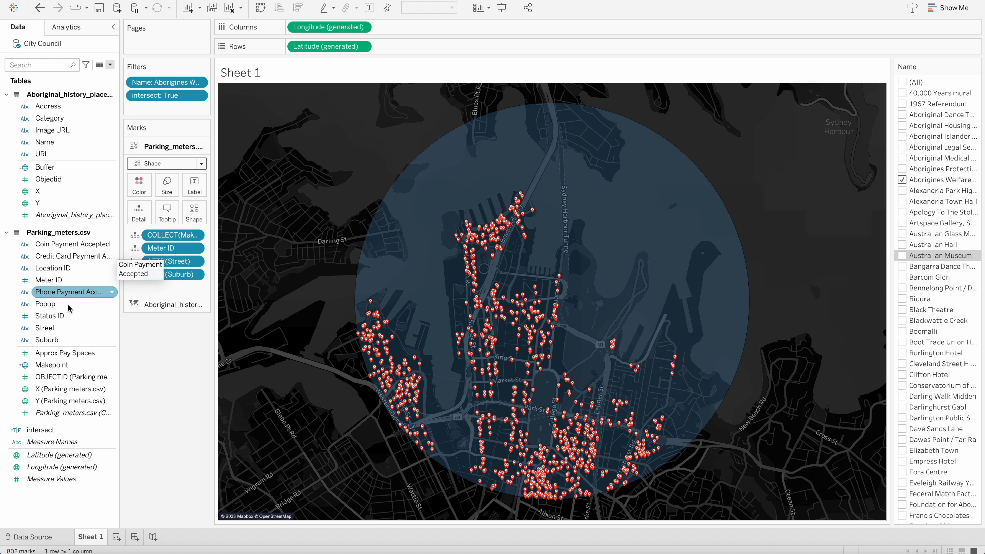
left_click_drag(79, 256, 173, 209)
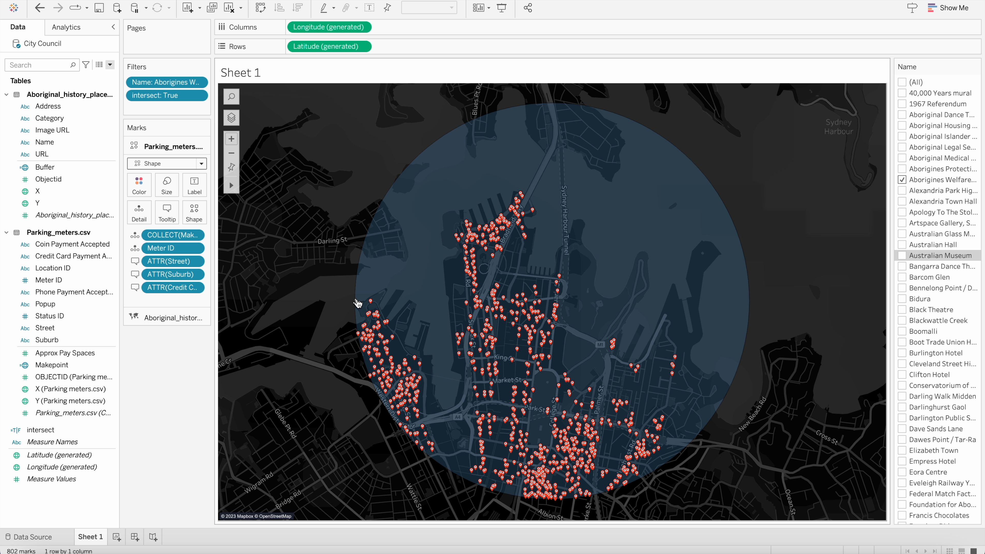
mouse_move(372, 306)
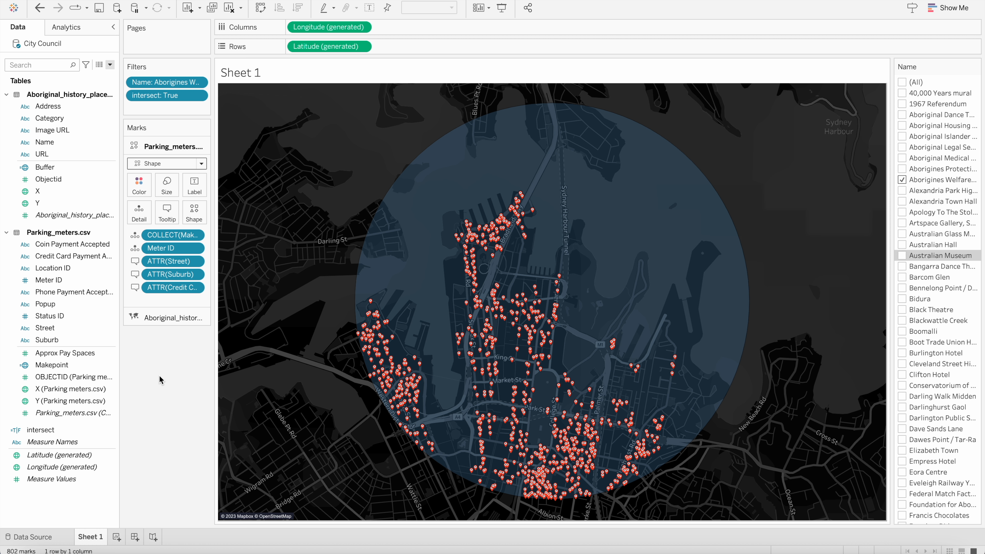
- Add Street_safety_cameras.csv to the data source related to Aboriginal_history_places.csv, and open the field choices for the relationship
left_click(32, 537)
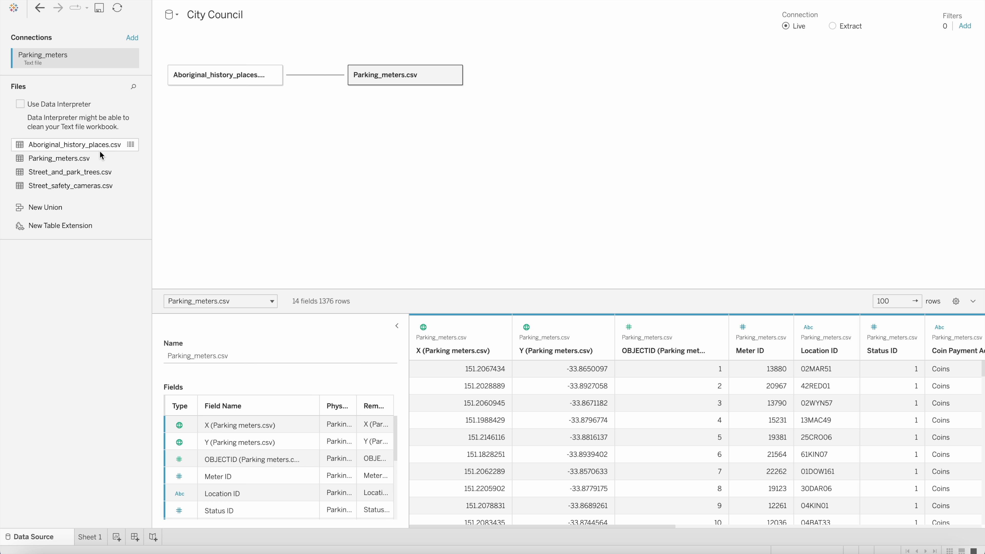
left_click_drag(78, 190, 297, 137)
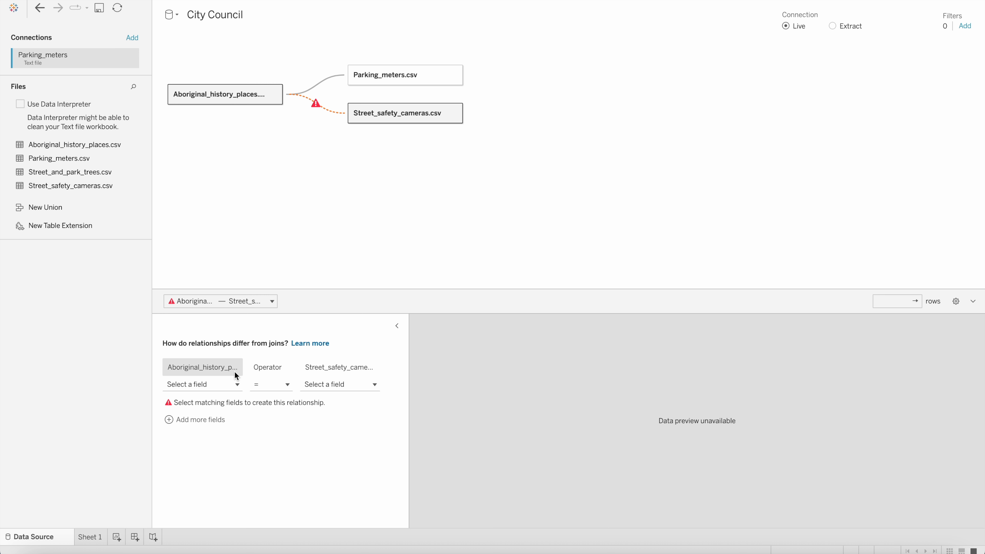
left_click(235, 388)
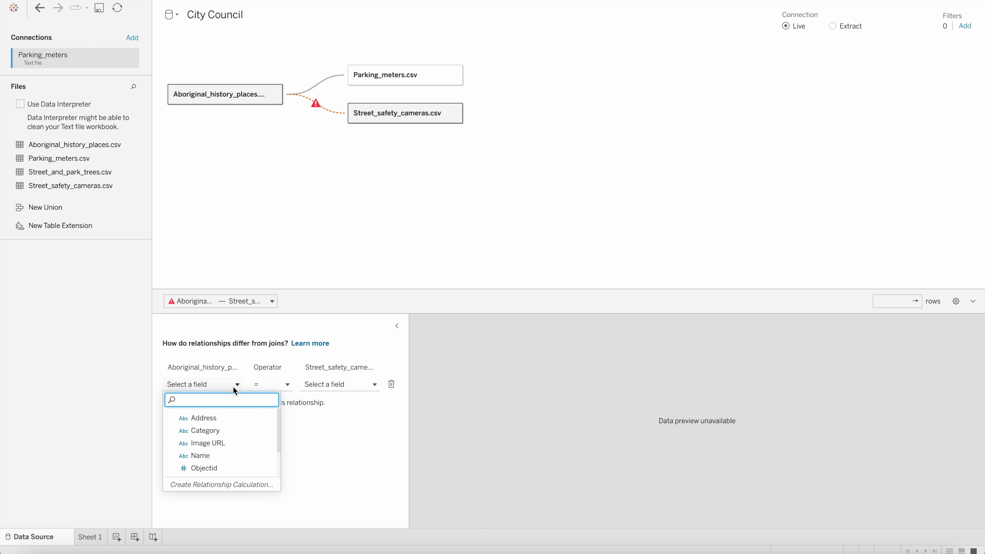
left_click(316, 385)
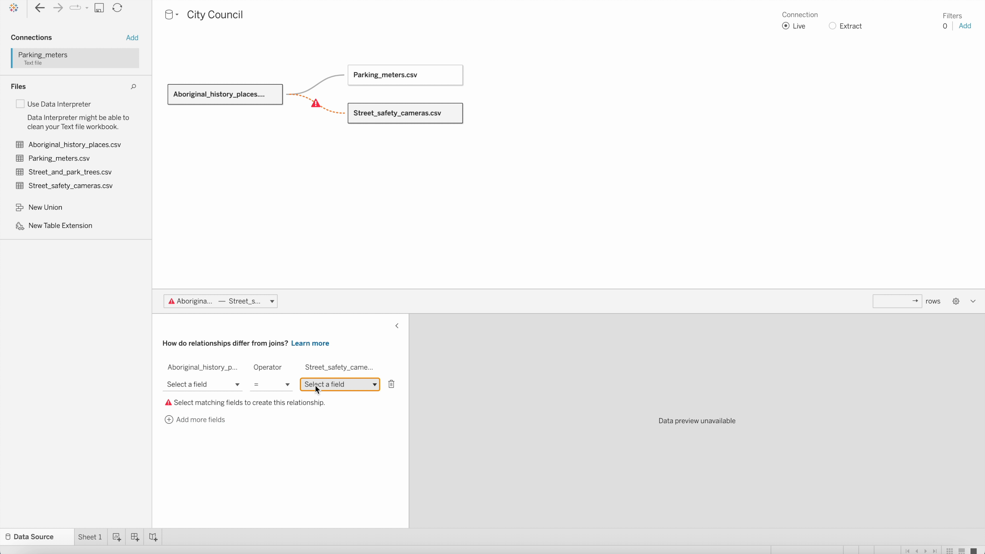
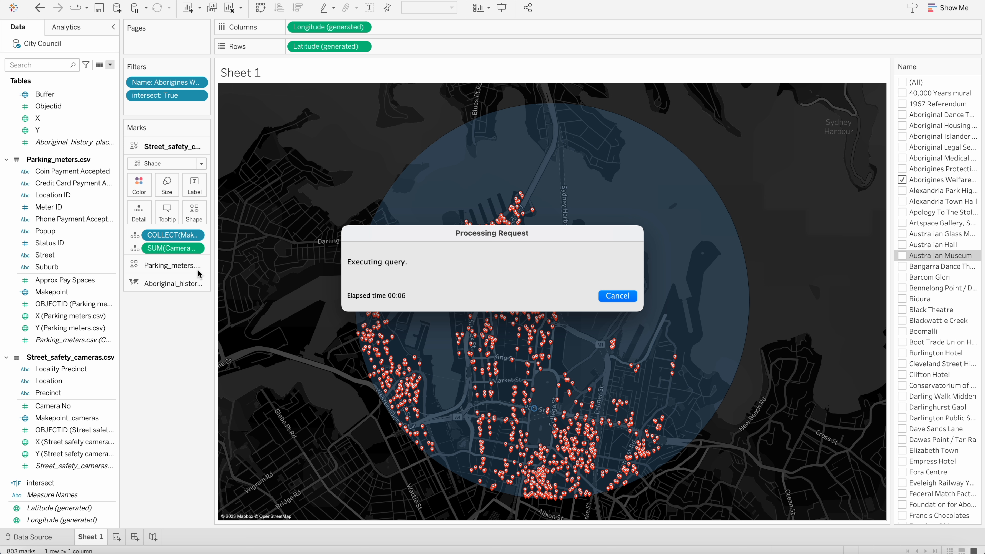
- Convert Camera No to a dimension on the street safety cameras layer and assign the camera shape from the Custom palette
left_click(195, 249)
left_click(175, 324)
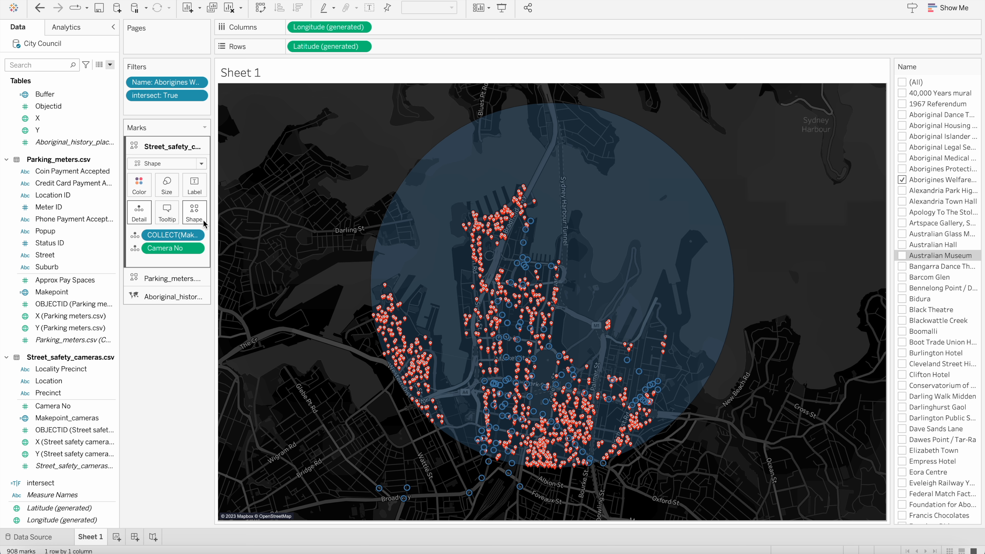
left_click(194, 212)
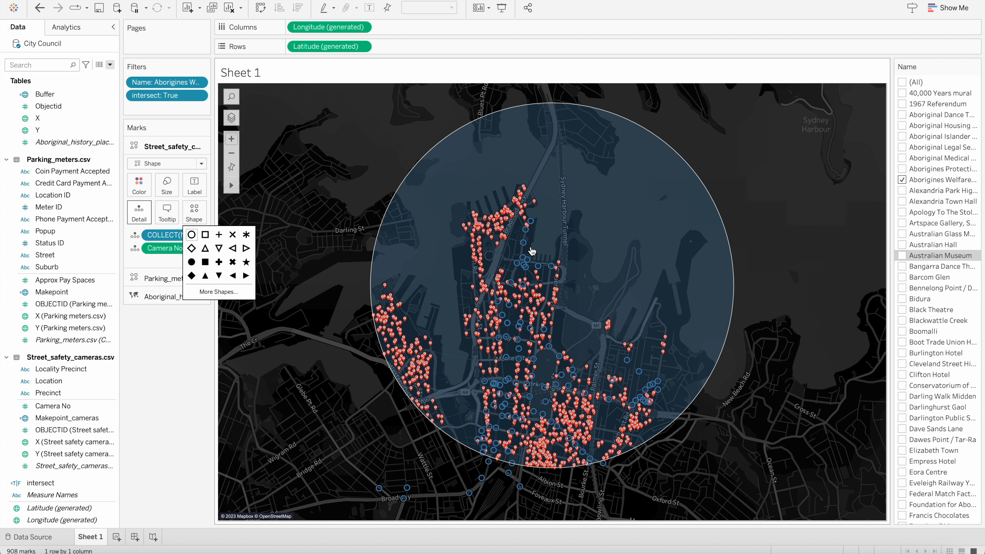
left_click(218, 292)
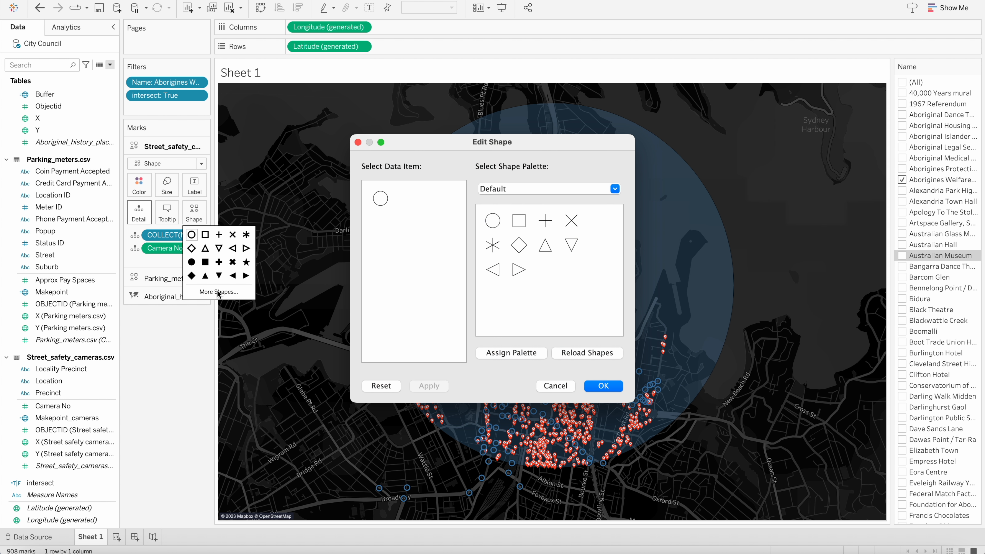
left_click(601, 189)
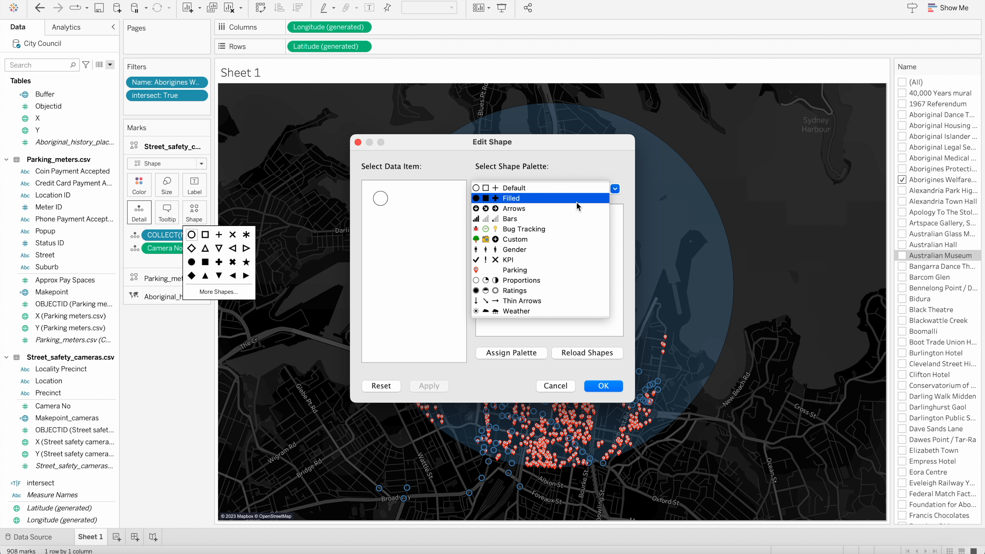
left_click(535, 240)
left_click(522, 227)
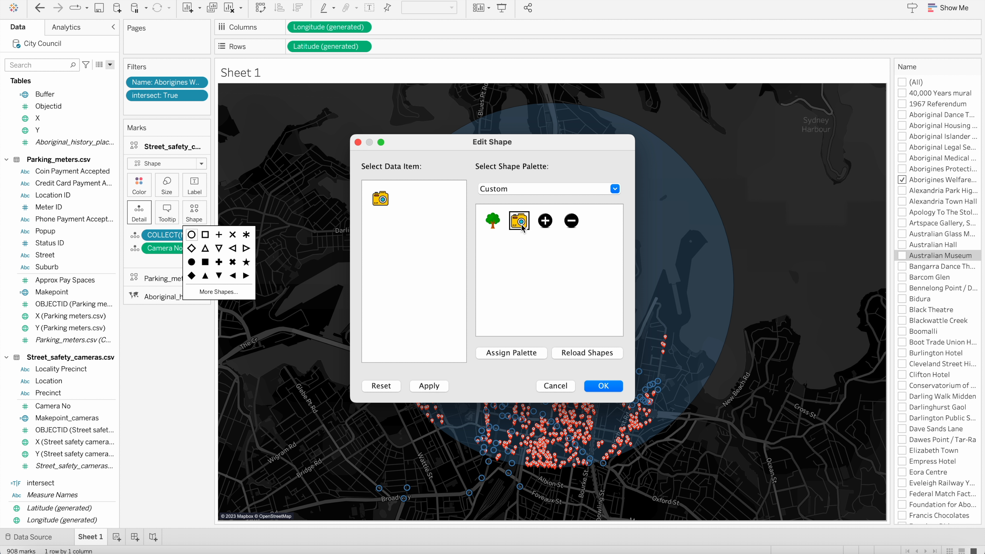
left_click(589, 383)
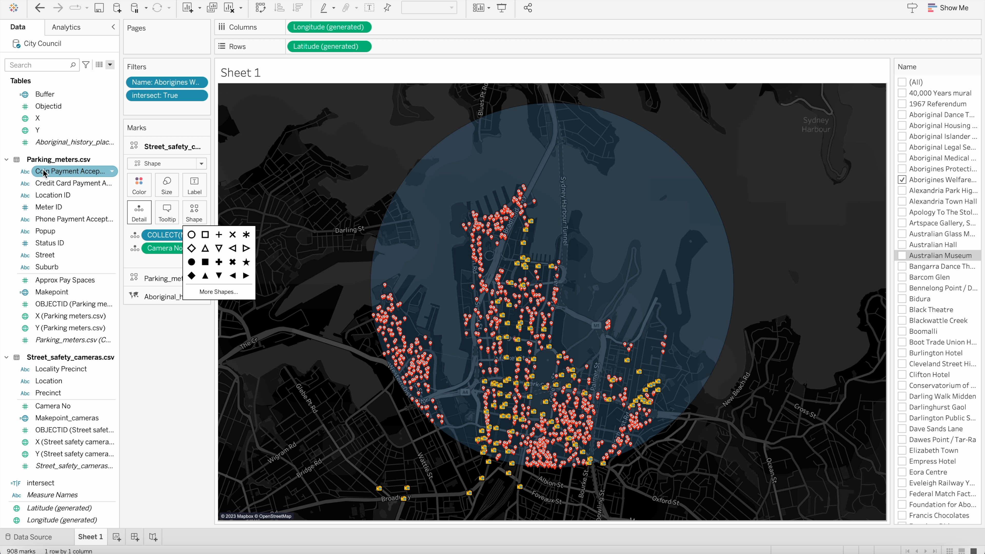
- Create a calculated field and name it Interesect_Cameras
scroll(43, 172, "up", 3)
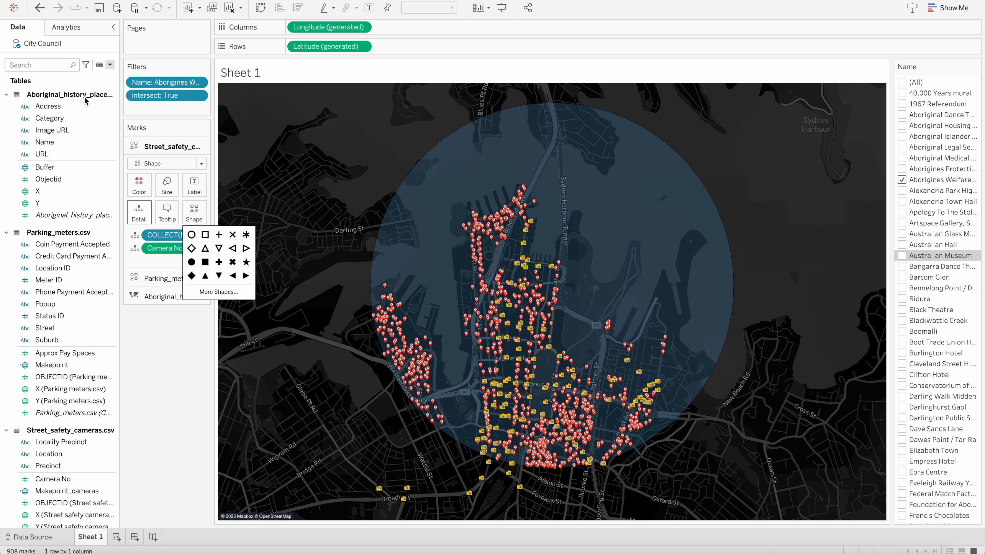
scroll(77, 213, "down", 5)
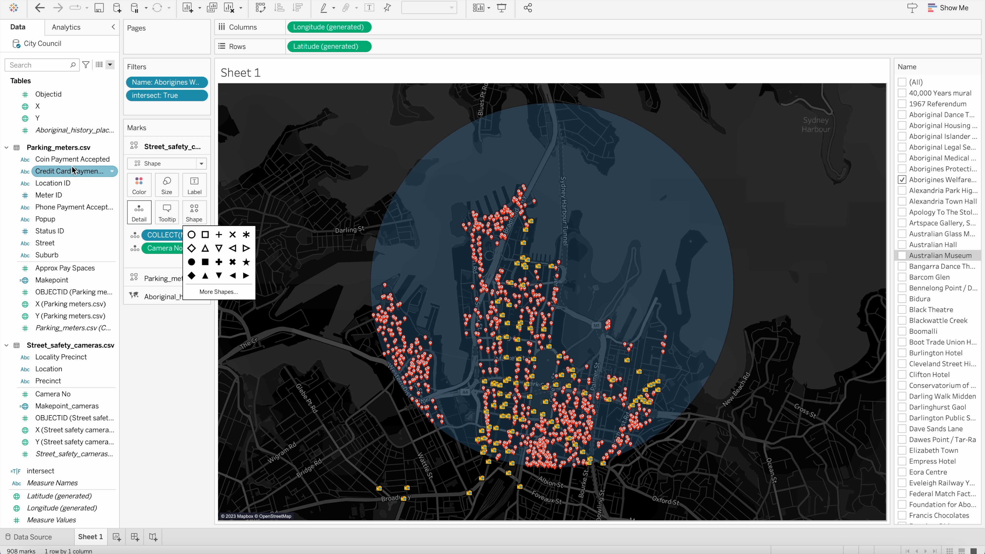
left_click(110, 64)
left_click(96, 76)
type("In")
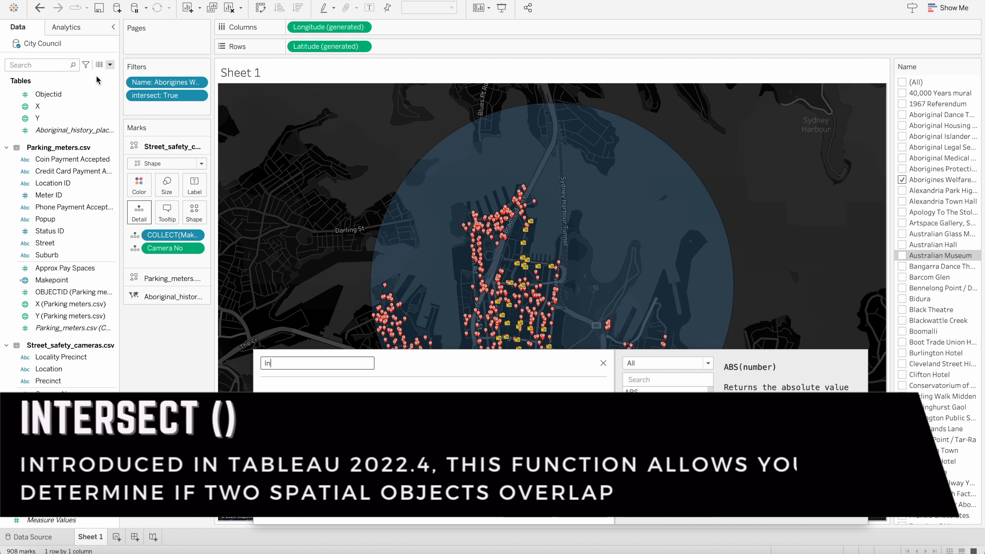
type("teresect")
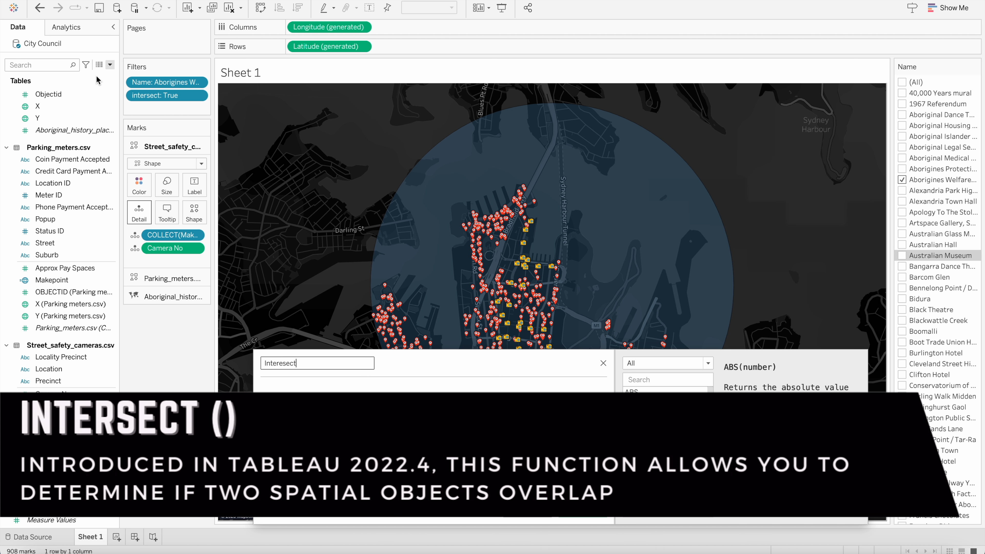
type("_Ca")
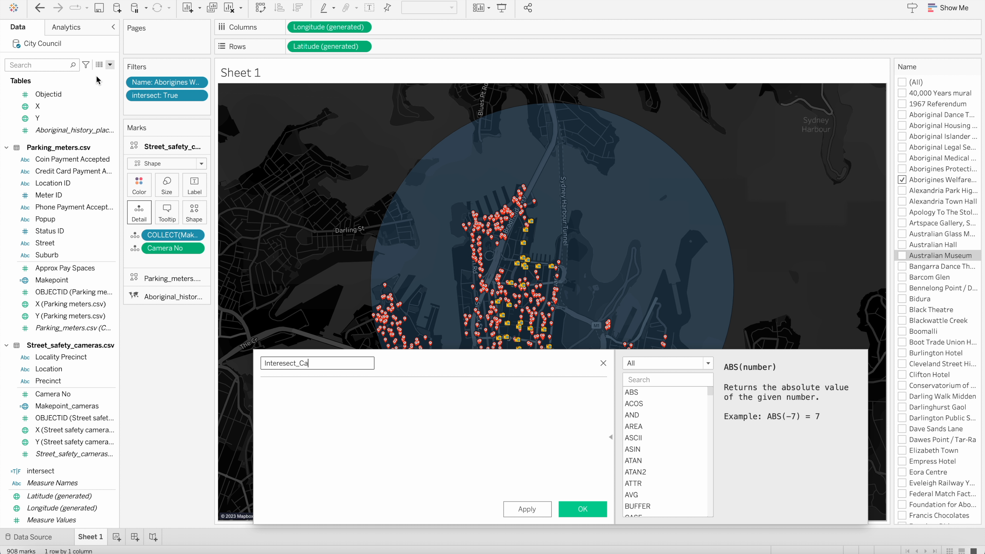
type("meras")
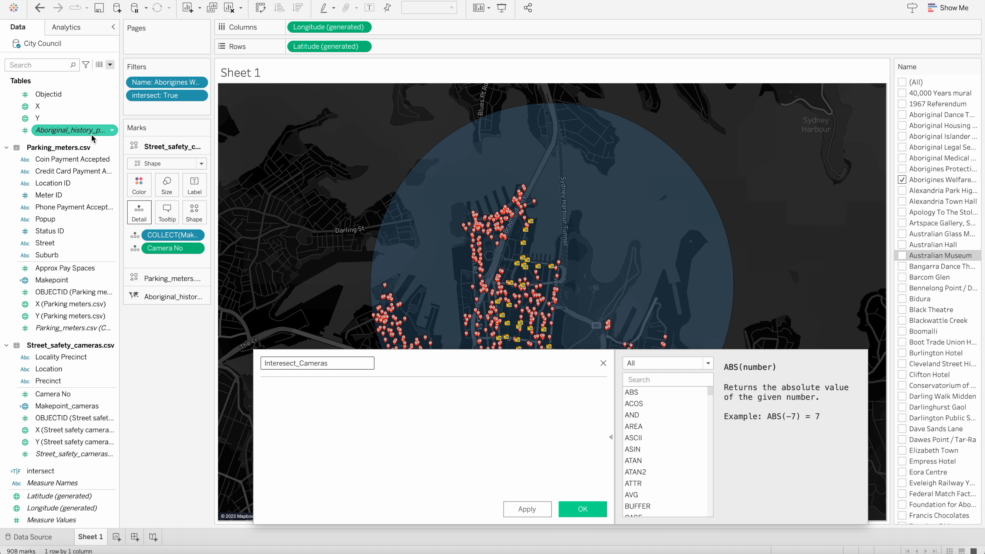
- Define Interesect_Cameras as INTERSECTS([Buffer],[Makepoint_cameras]), save the calculation and add the field to the sheet's filters
left_click(318, 391)
type("inter")
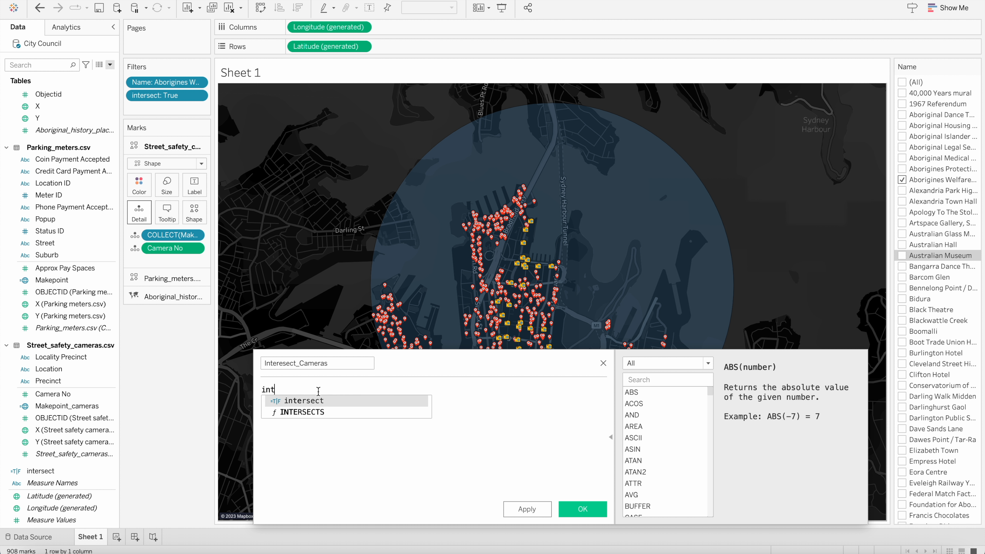
key("Down")
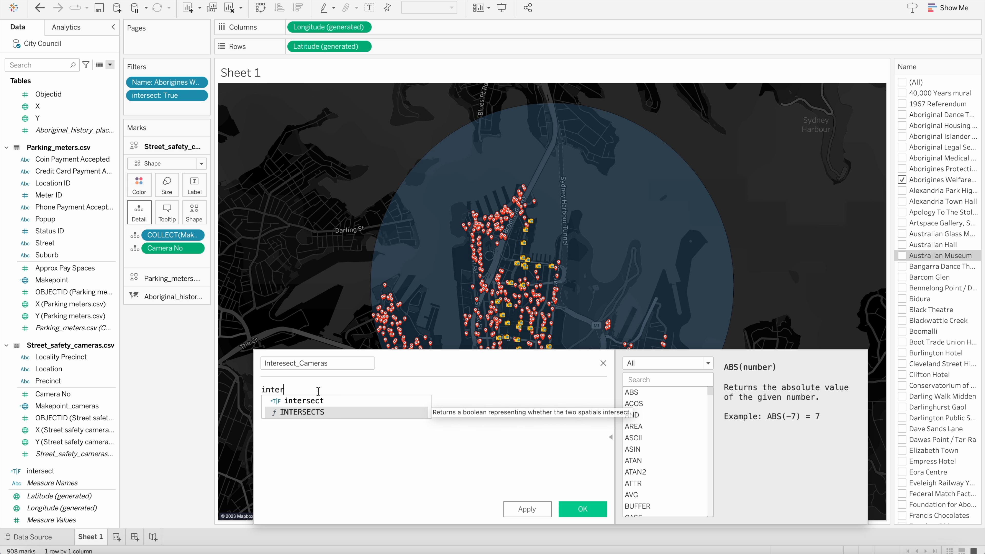
key("Return")
type("buff)")
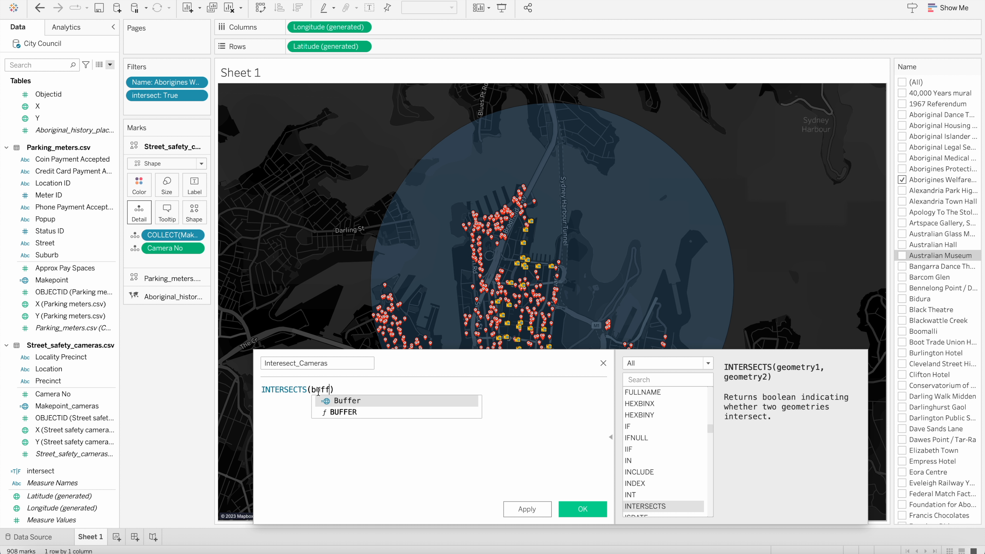
key("Return")
type(",")
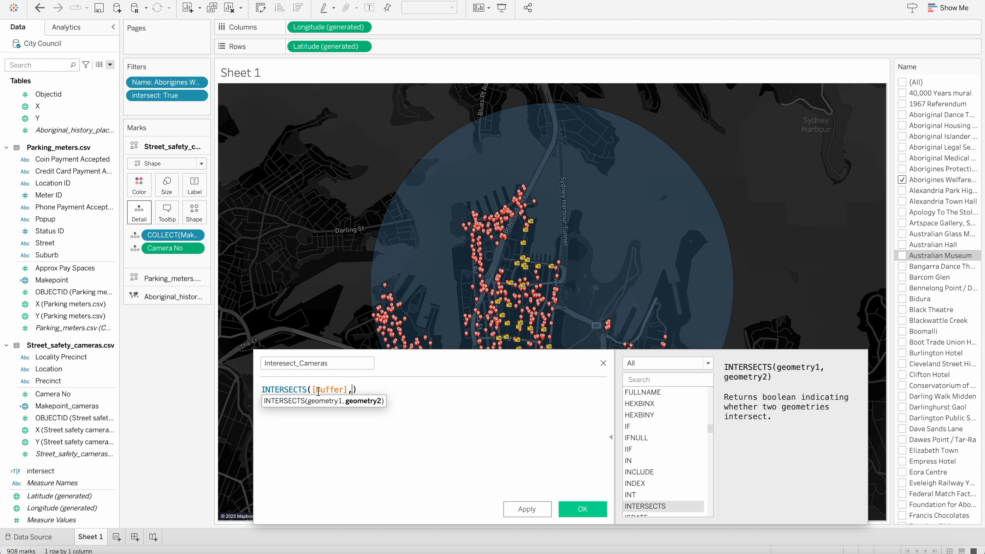
type("make")
key("Down")
key("Down")
key("Down")
key("Down")
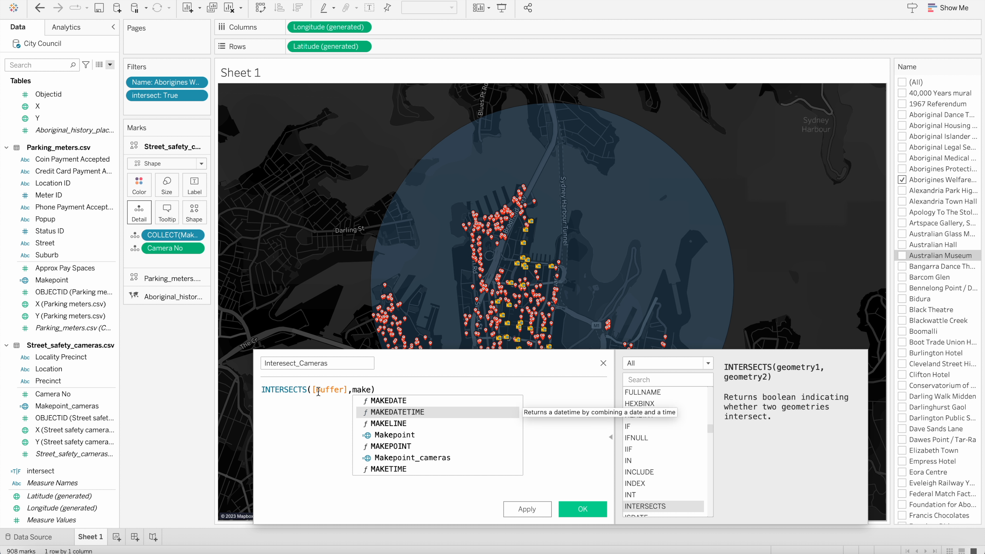
key("Down")
key("Return")
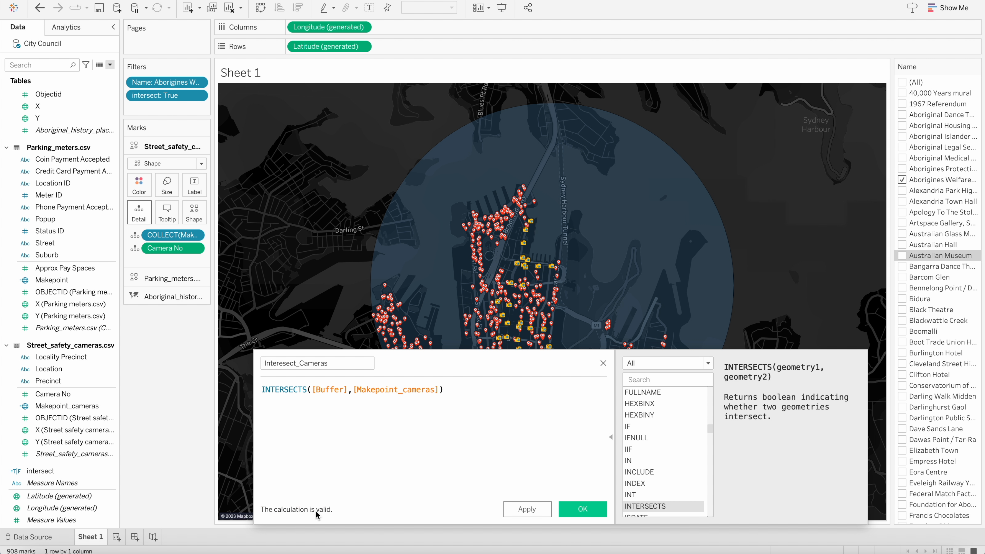
left_click(582, 505)
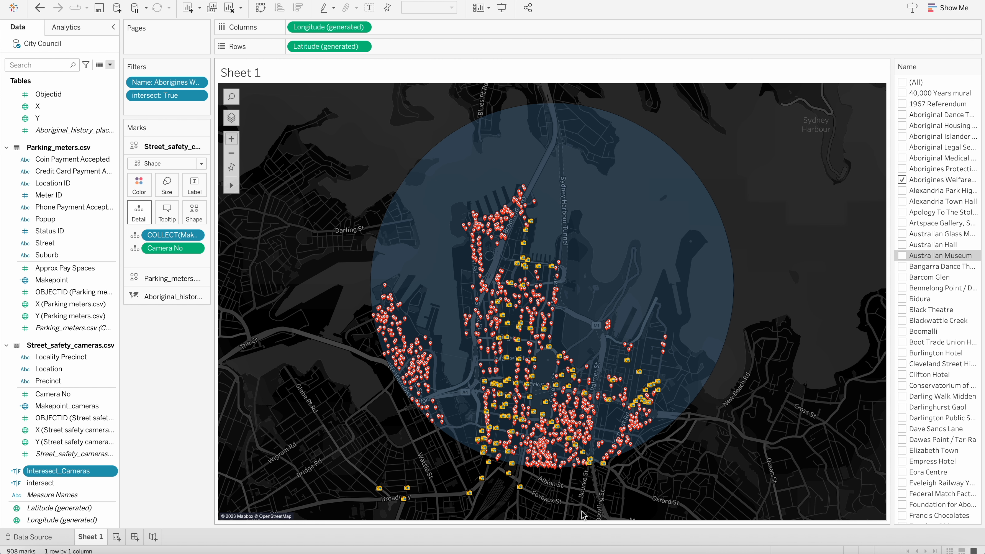
mouse_move(79, 472)
left_mouse_down()
mouse_move(163, 97)
mouse_move(172, 109)
left_mouse_up()
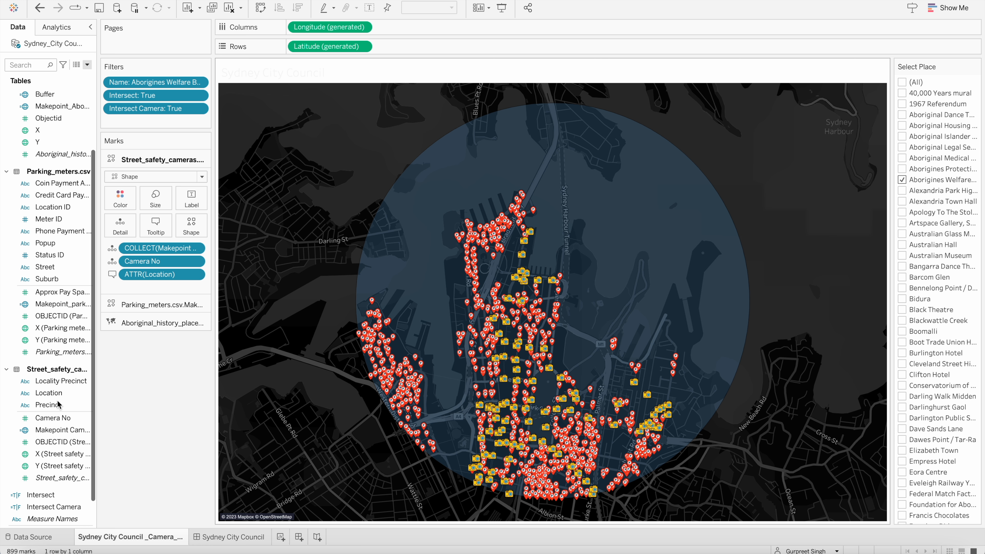
- Add Precinct to the tooltip of the street safety cameras layer
left_click(51, 407)
left_click_drag(51, 410, 155, 234)
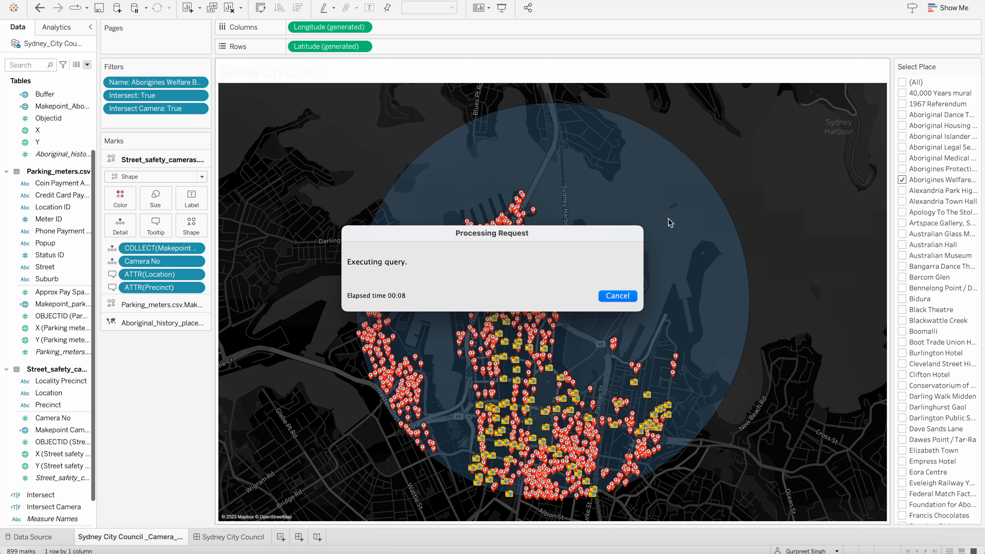
mouse_move(523, 257)
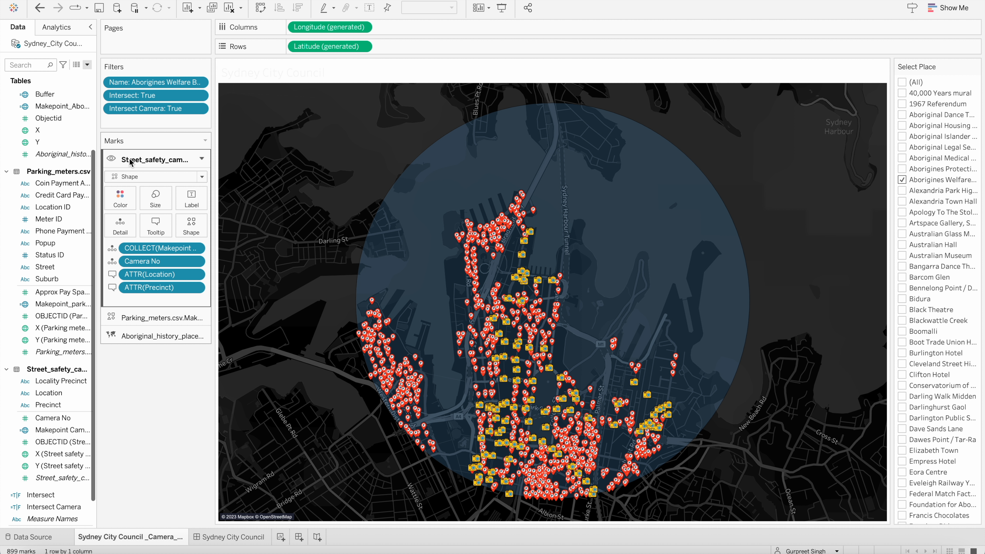
- Edit the Buffer calculated field to use a radius of 1 and save it
left_click(45, 97)
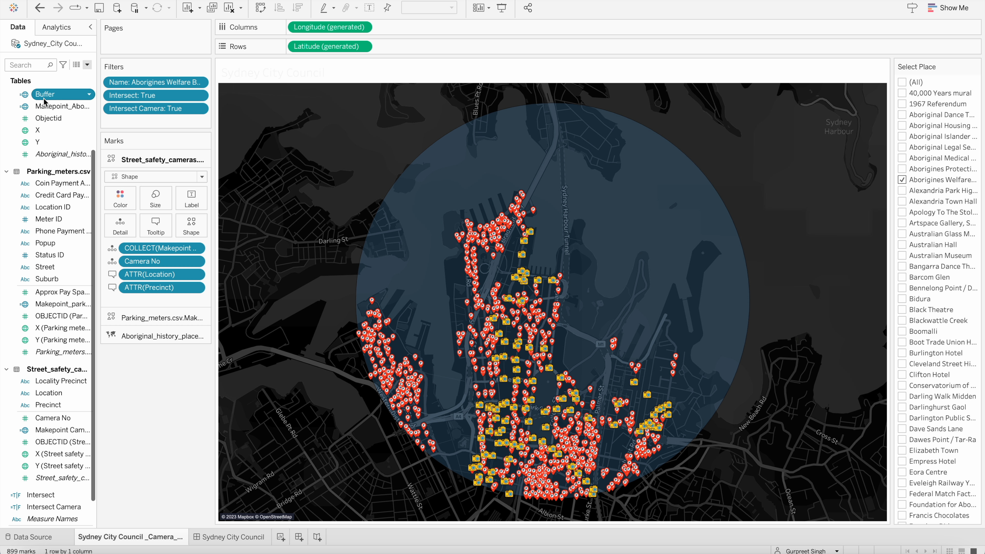
right_click(56, 98)
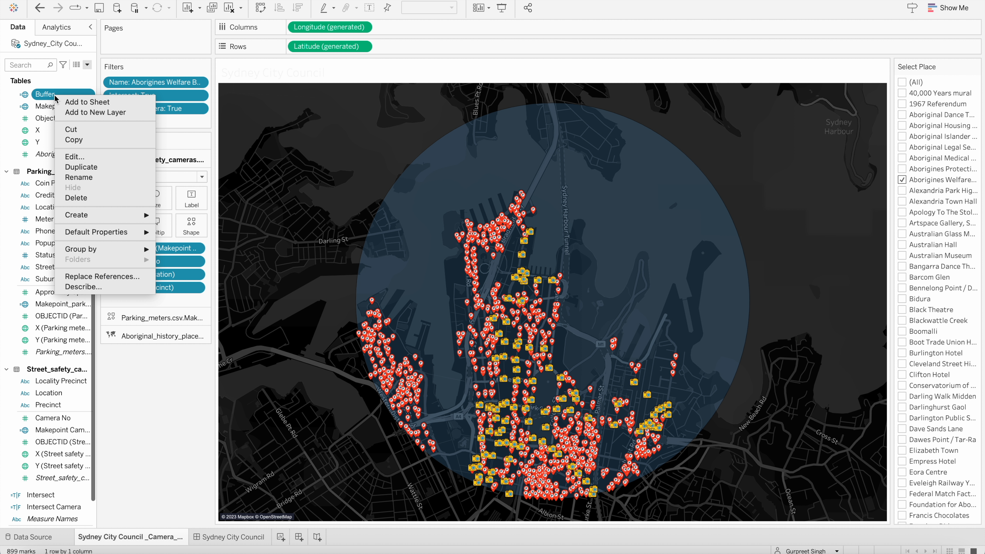
left_click(72, 155)
left_click(403, 389)
key("BackSpace")
type("1")
left_click(579, 507)
- Create a new parameter and name it Radius
left_click(88, 65)
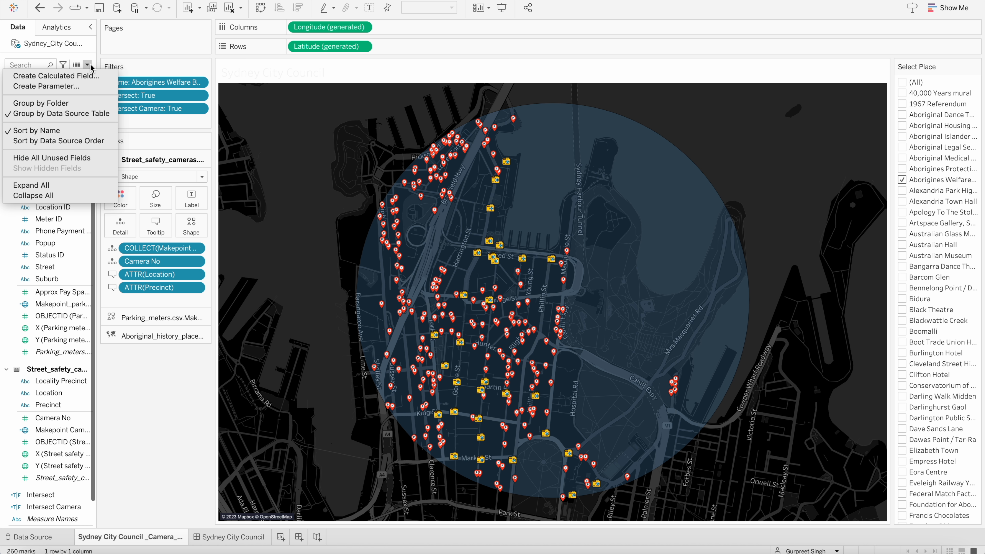
left_click(82, 85)
key("BackSpace")
key("BackSpace")
key("BackSpace")
key("BackSpace")
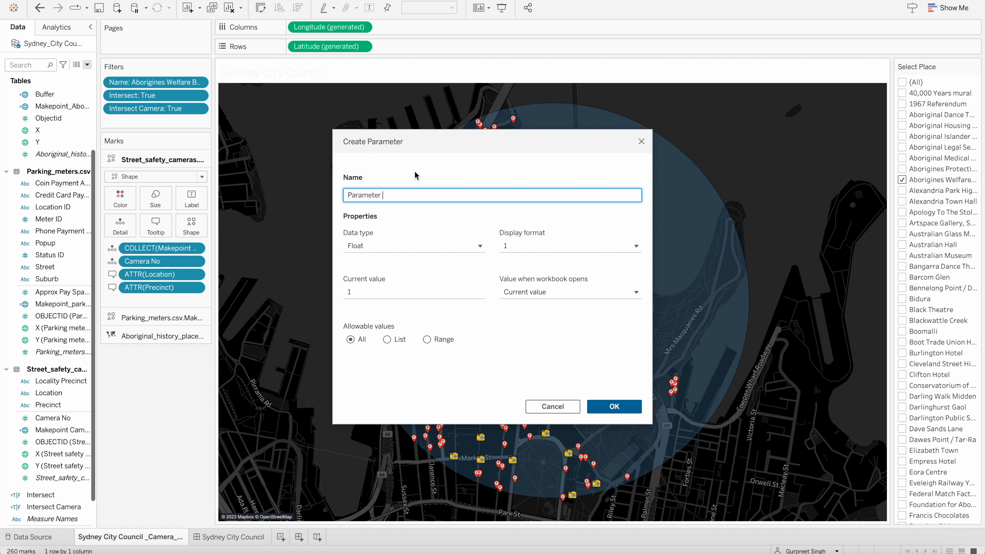
key("BackSpace")
key("BackSpace")
key("BackSpace")
key("BackSpace")
key("BackSpace")
key("BackSpace")
key("BackSpace")
type("Radius")
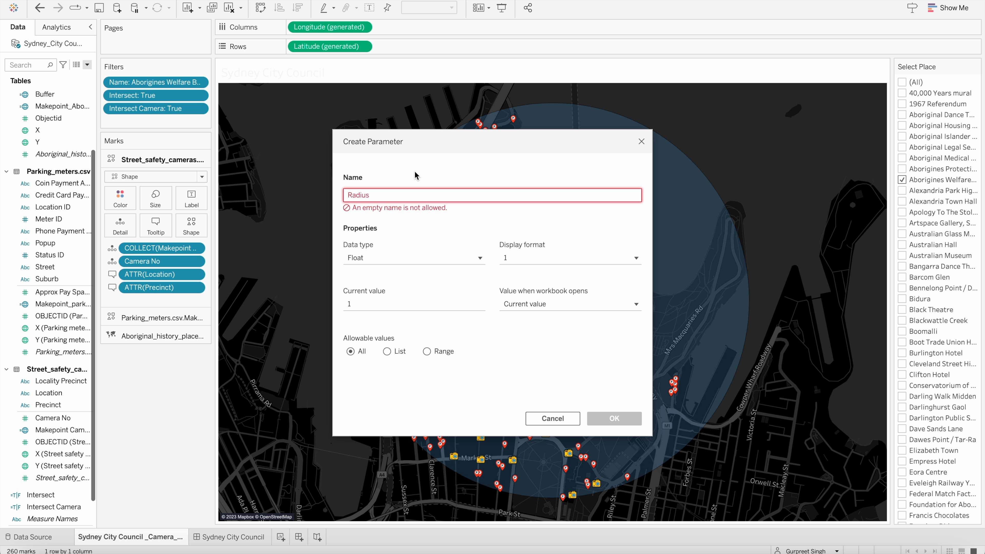
- Make the Radius parameter an integer with a fixed range from 1 to 5 and a step size of 1, and save it
left_click(398, 244)
left_click(390, 274)
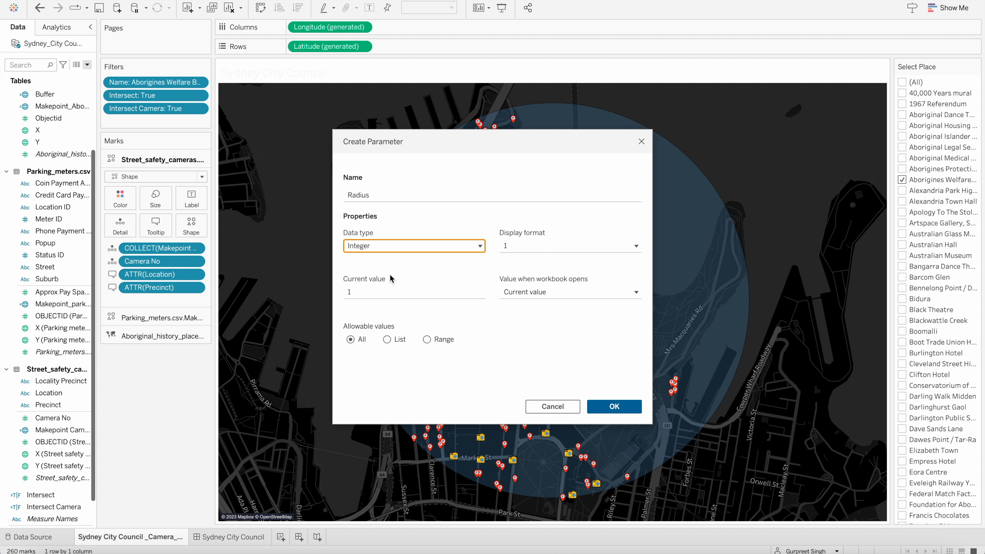
left_click(432, 344)
left_click(351, 373)
left_click(350, 398)
double_click(424, 400)
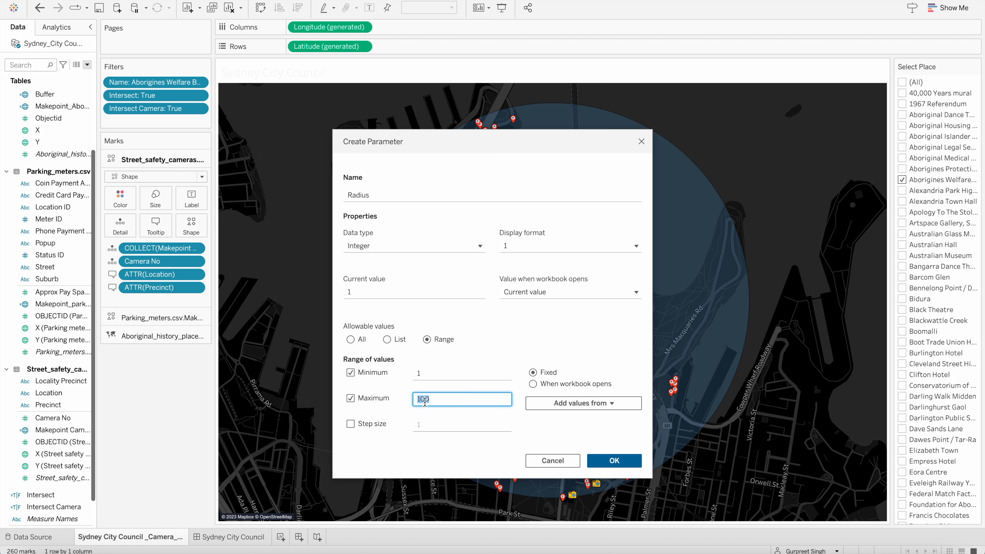
type("5")
left_click(350, 424)
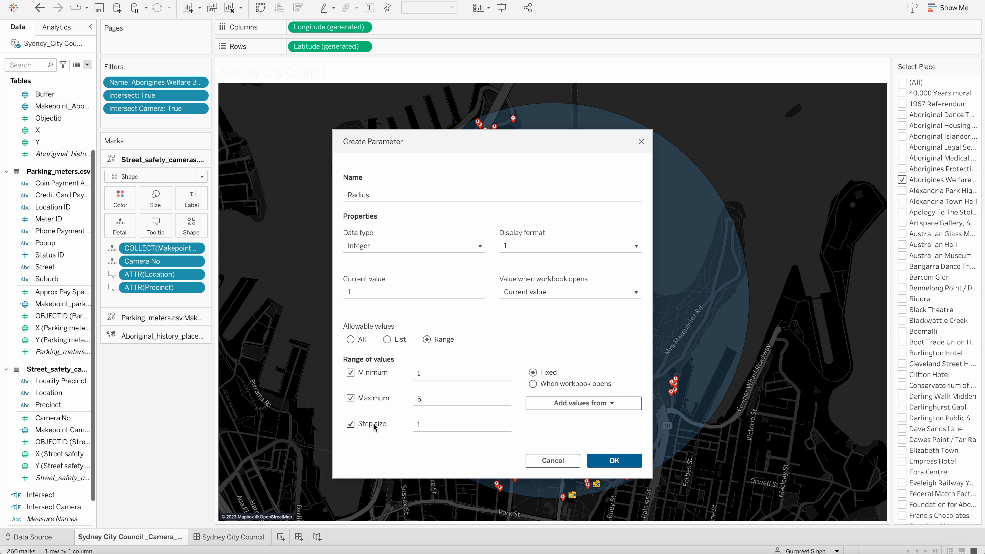
left_click(612, 461)
- Edit the Buffer calculated field to BUFFER([Makepoint_Aboriginal],[Radius],'km') so the parameter replaces the fixed distance, and save it
right_click(49, 94)
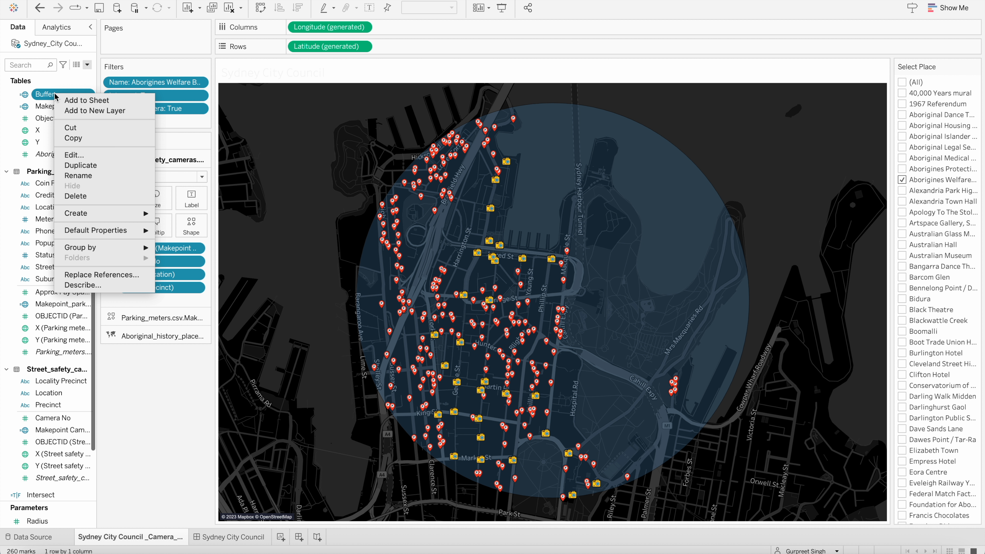
left_click(73, 155)
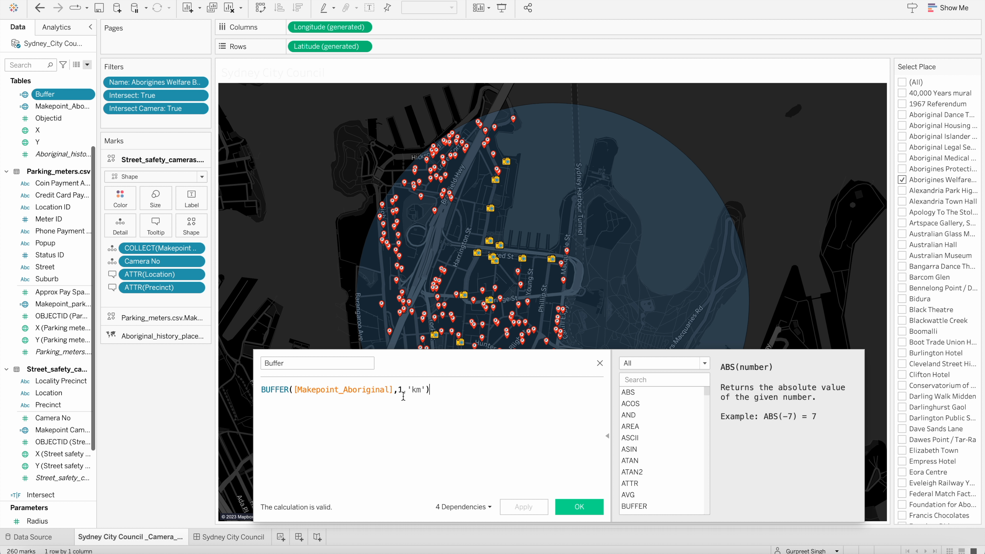
left_click(401, 389)
type("rad")
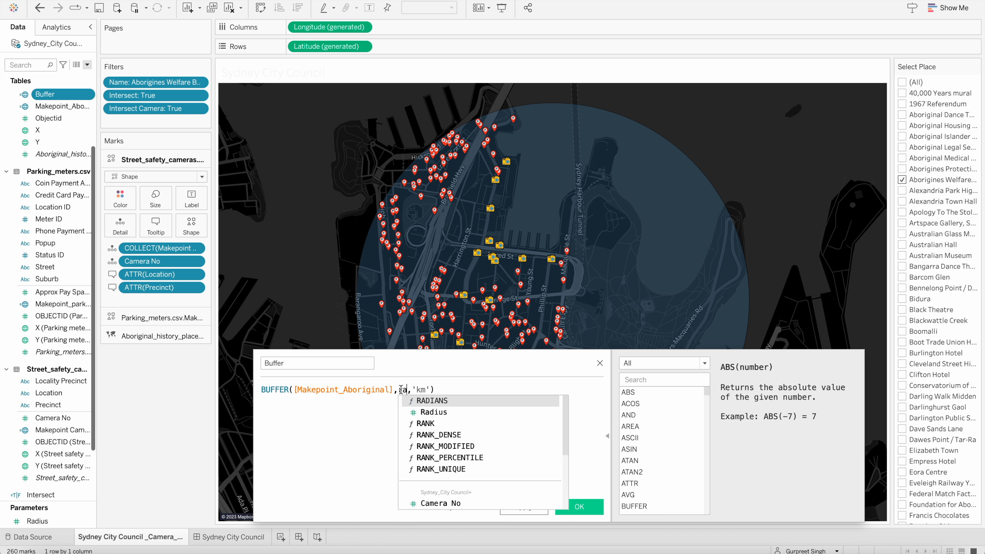
left_click(433, 412)
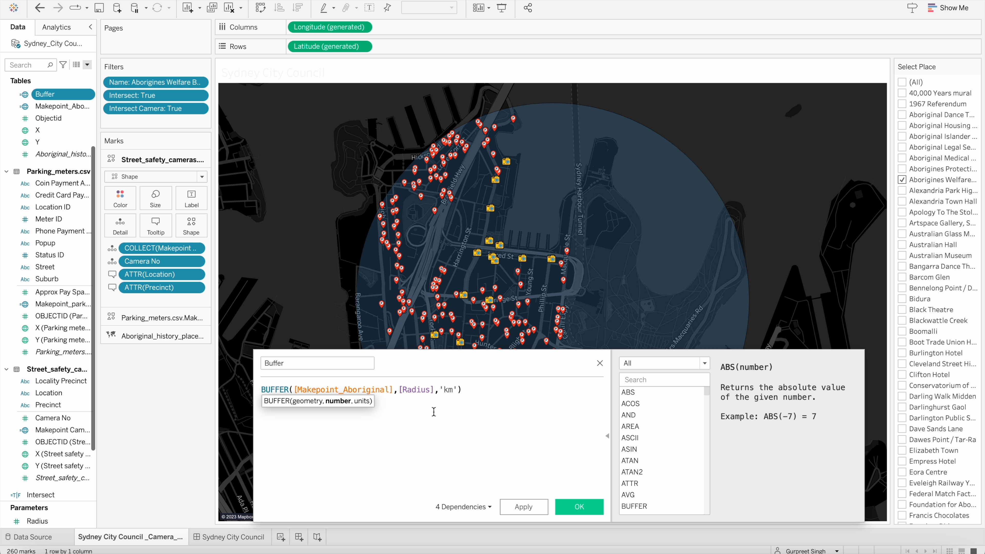
left_click(579, 507)
- Show the Radius parameter control on the sheet and increase its value by one step
left_click(58, 523)
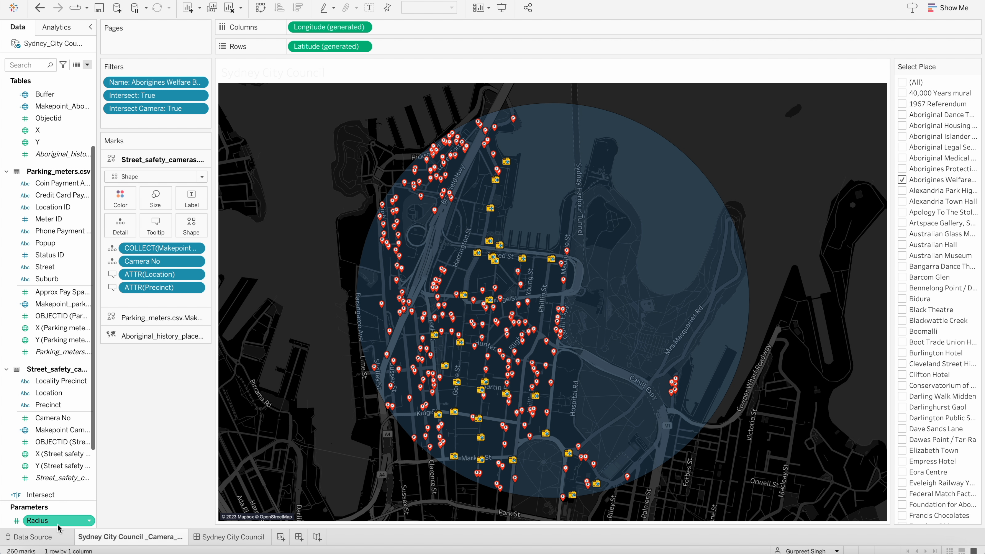
right_click(57, 528)
left_click(113, 351)
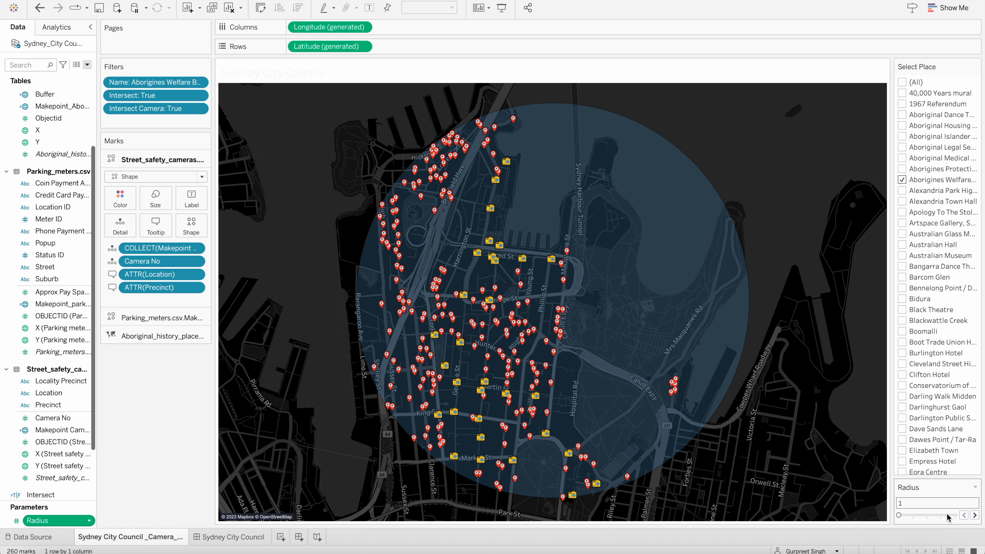
left_click(974, 515)
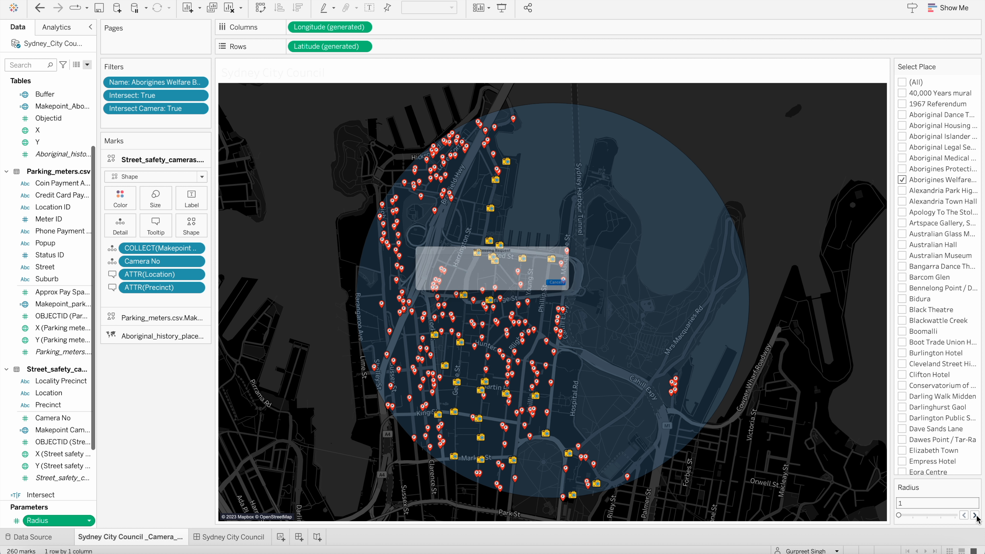